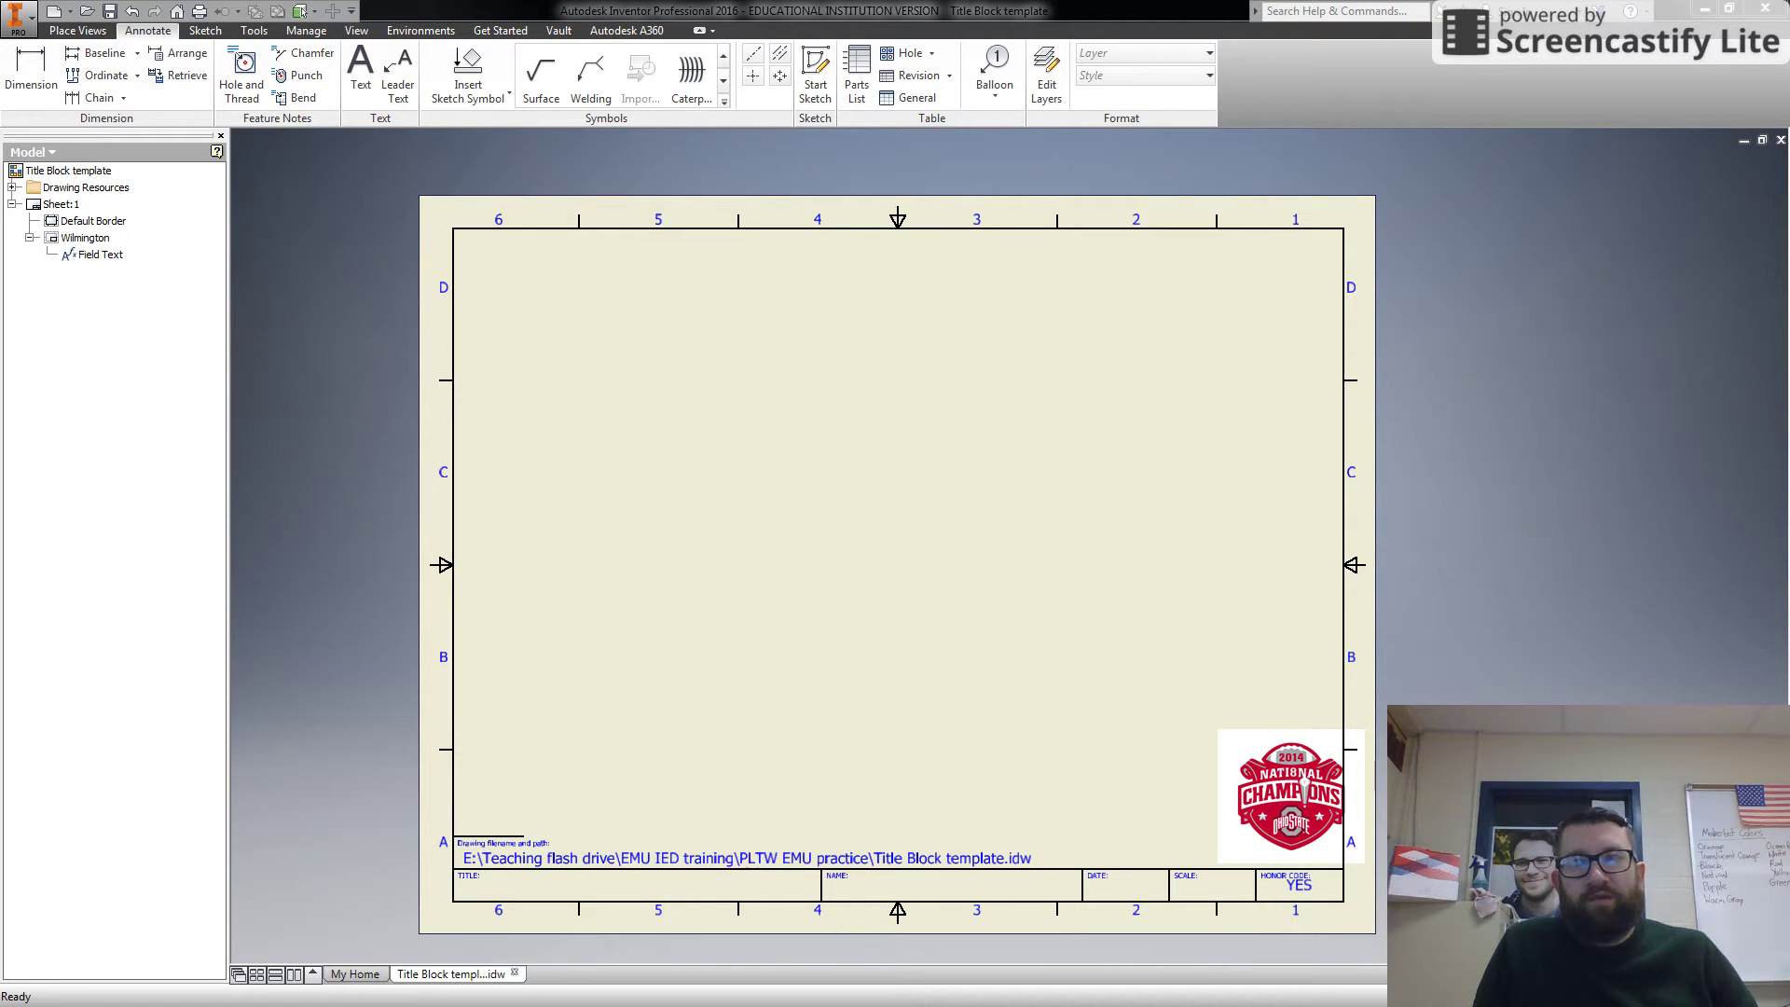
Place a front base view of 7.1 #4 angular lower left, with top and right projections
{"action": "left_click", "coordinate": [77, 30]}
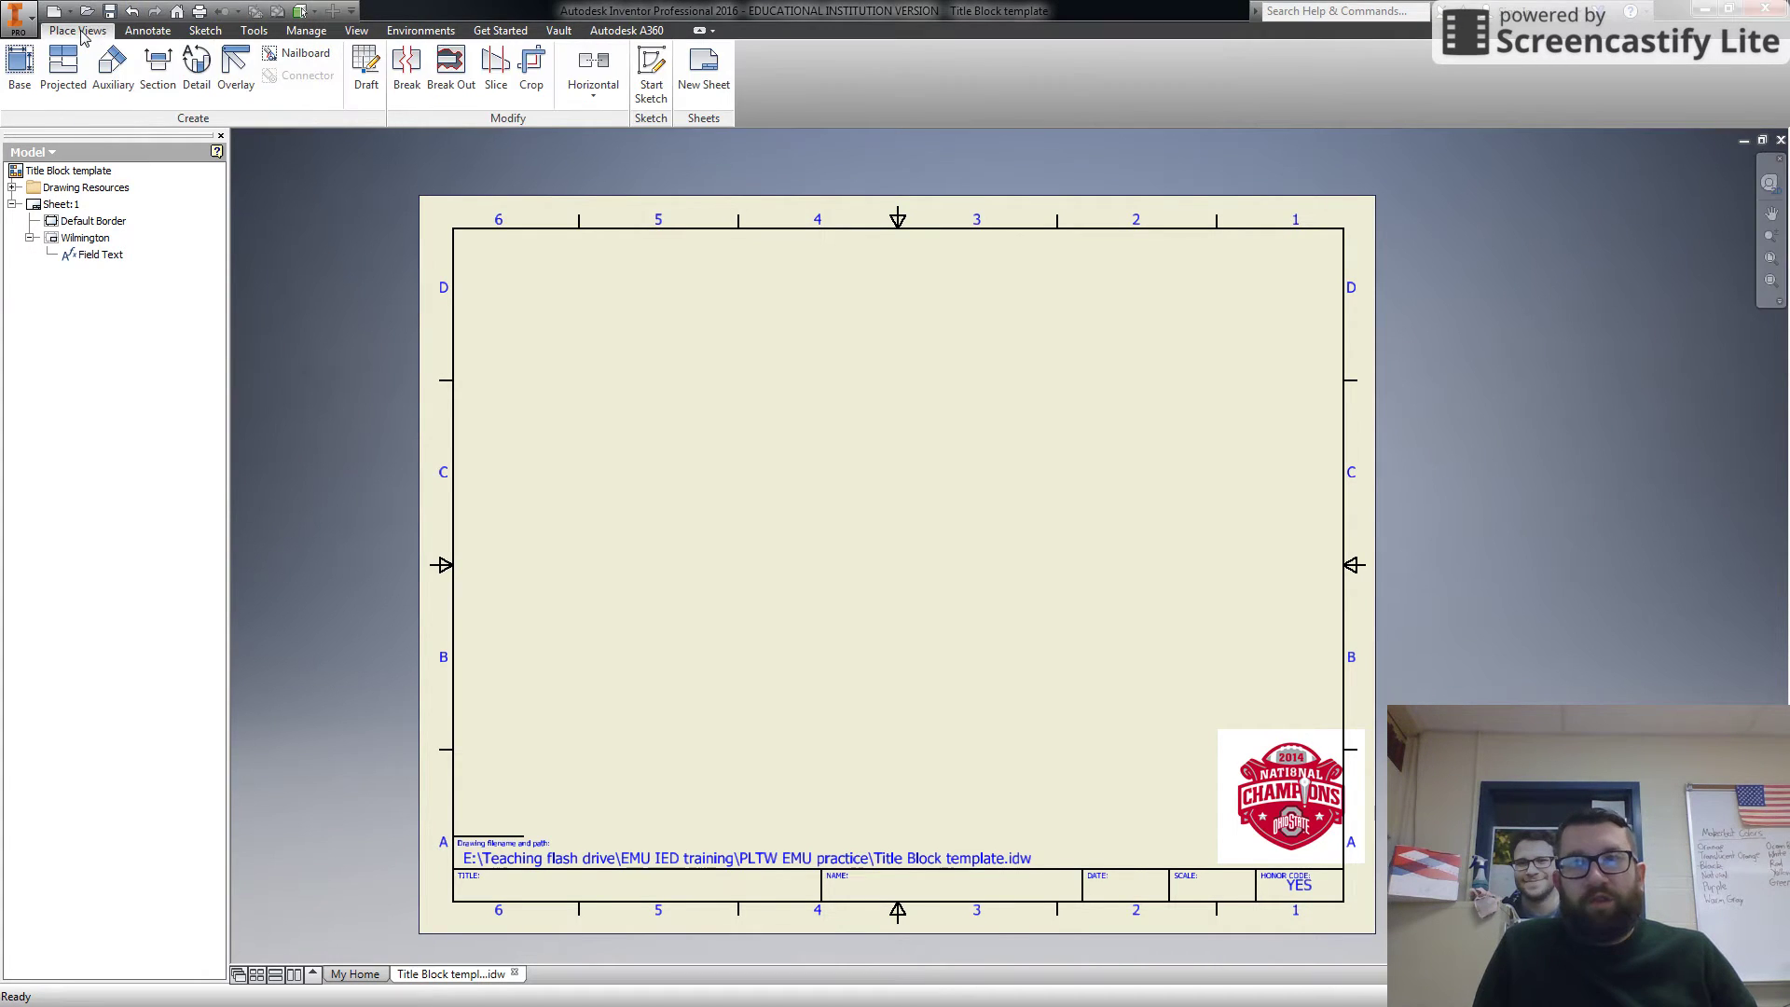
{"action": "left_click", "coordinate": [18, 86]}
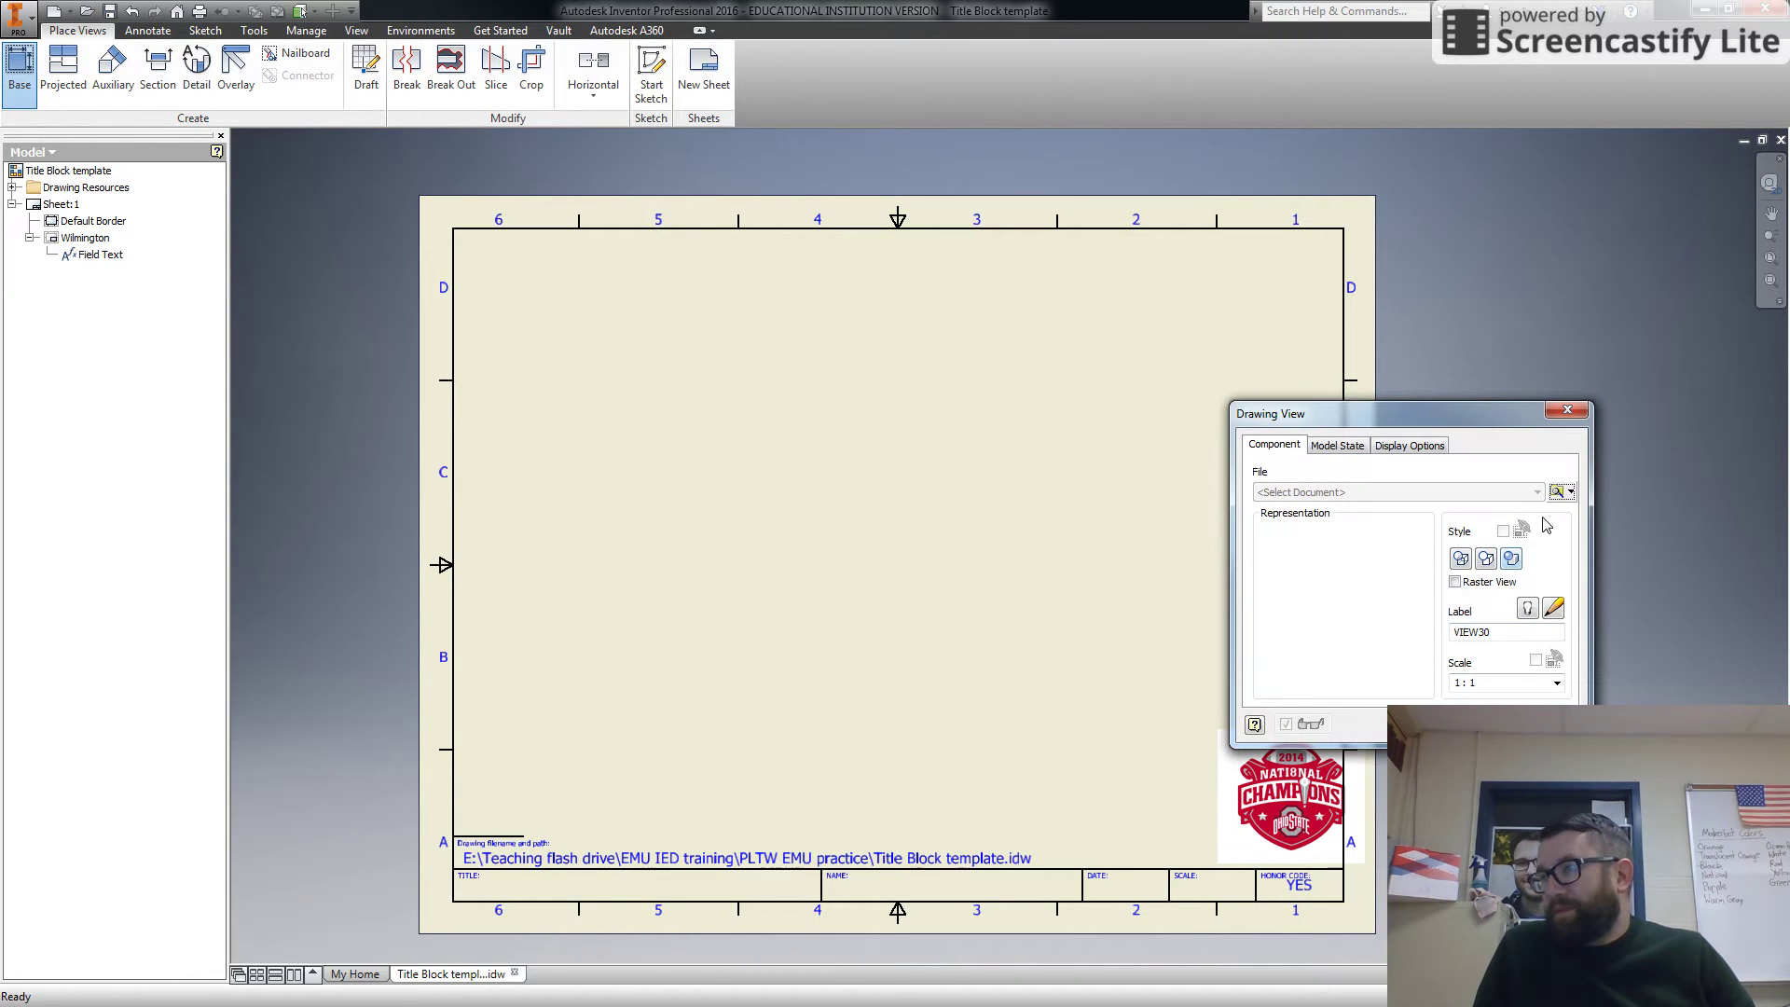
{"action": "left_click", "coordinate": [1556, 491]}
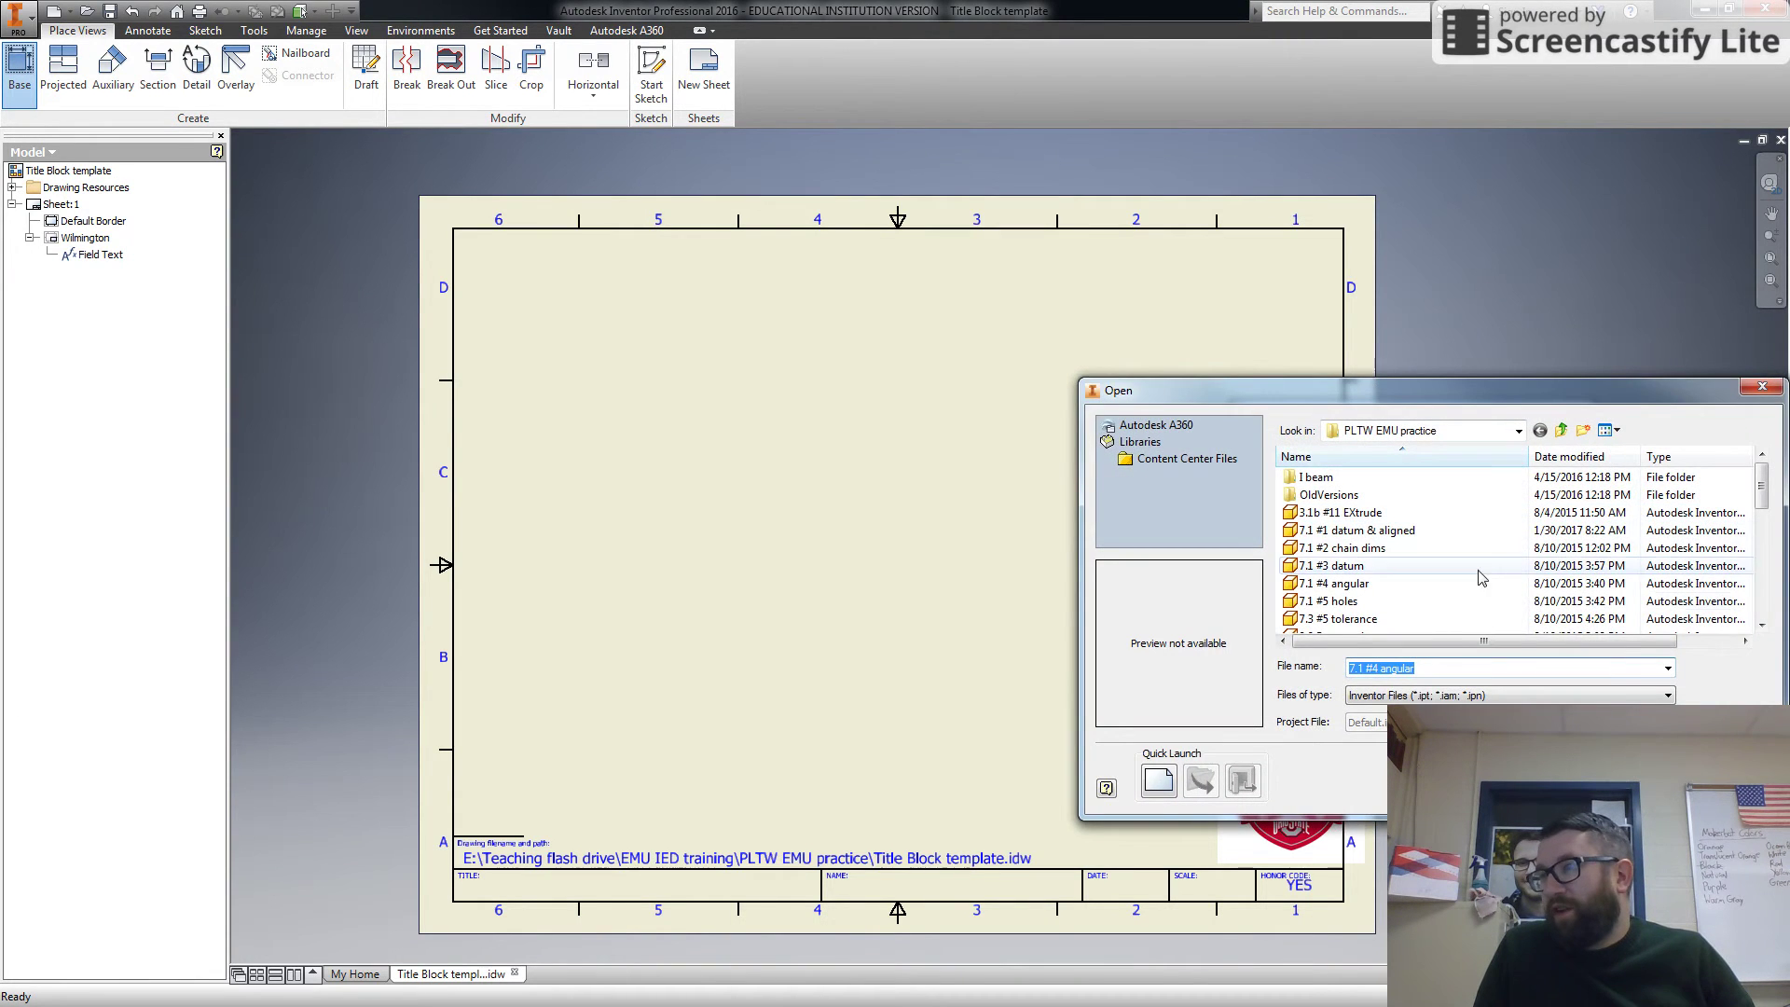
{"action": "left_click", "coordinate": [1409, 583]}
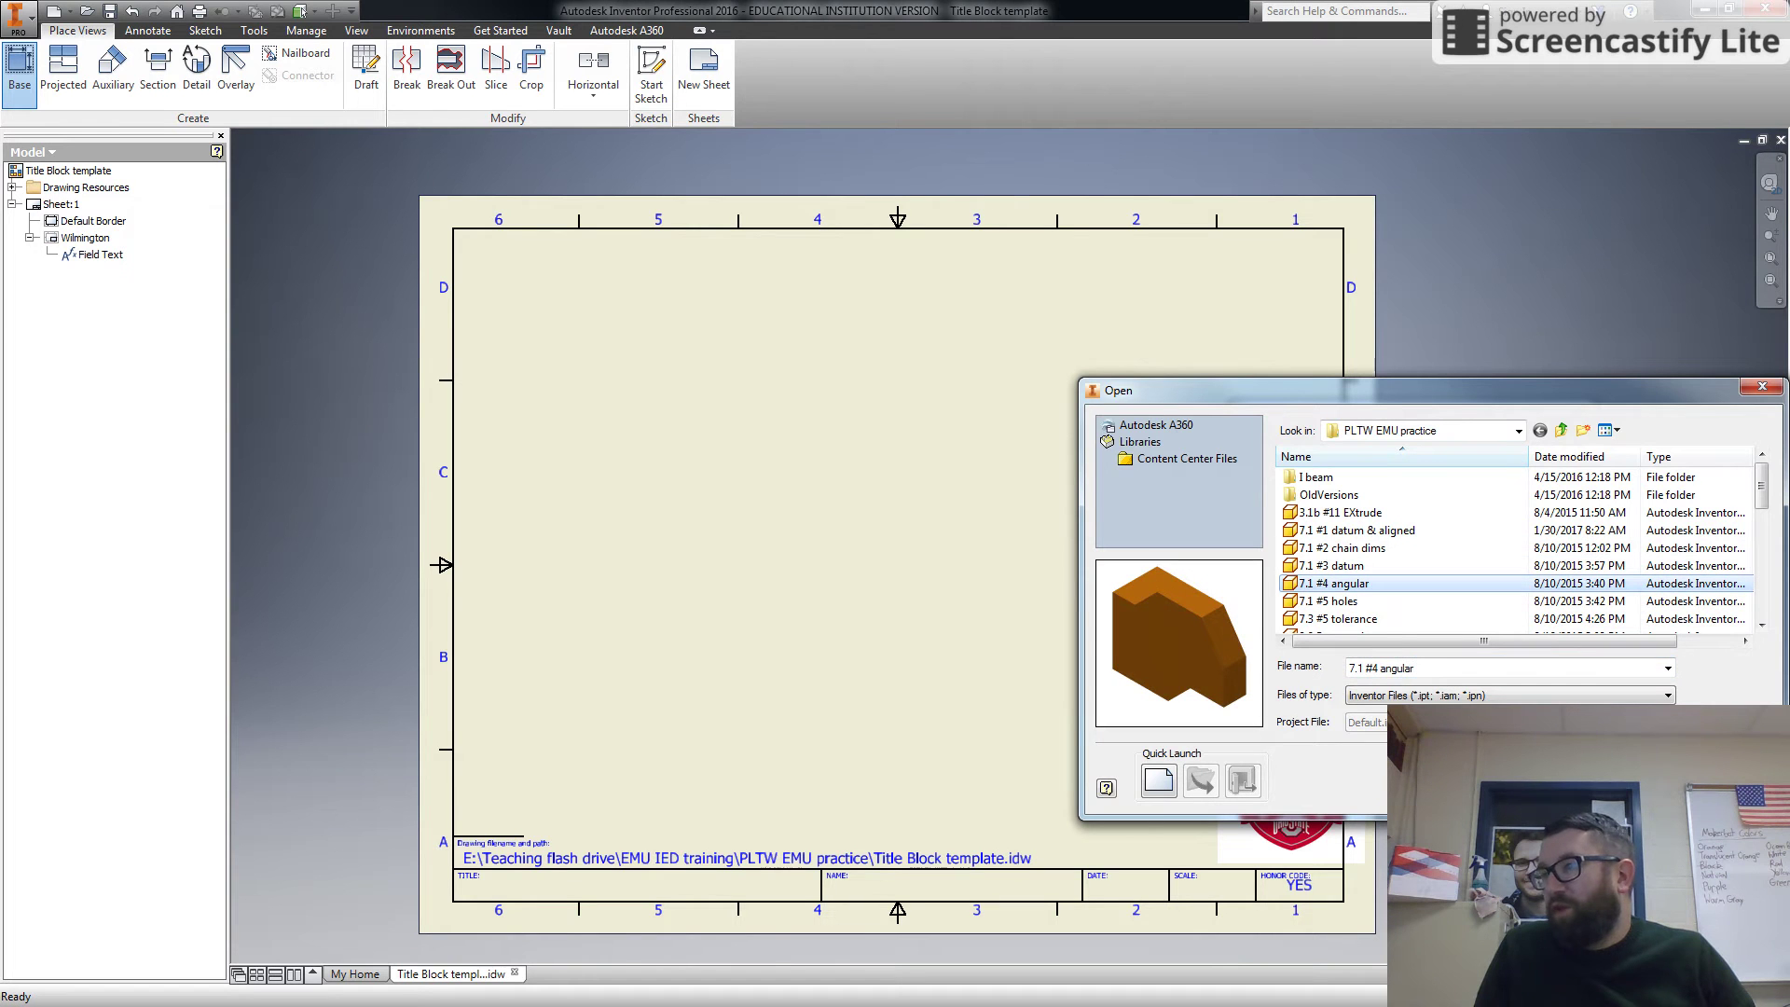
{"action": "key", "text": "Return"}
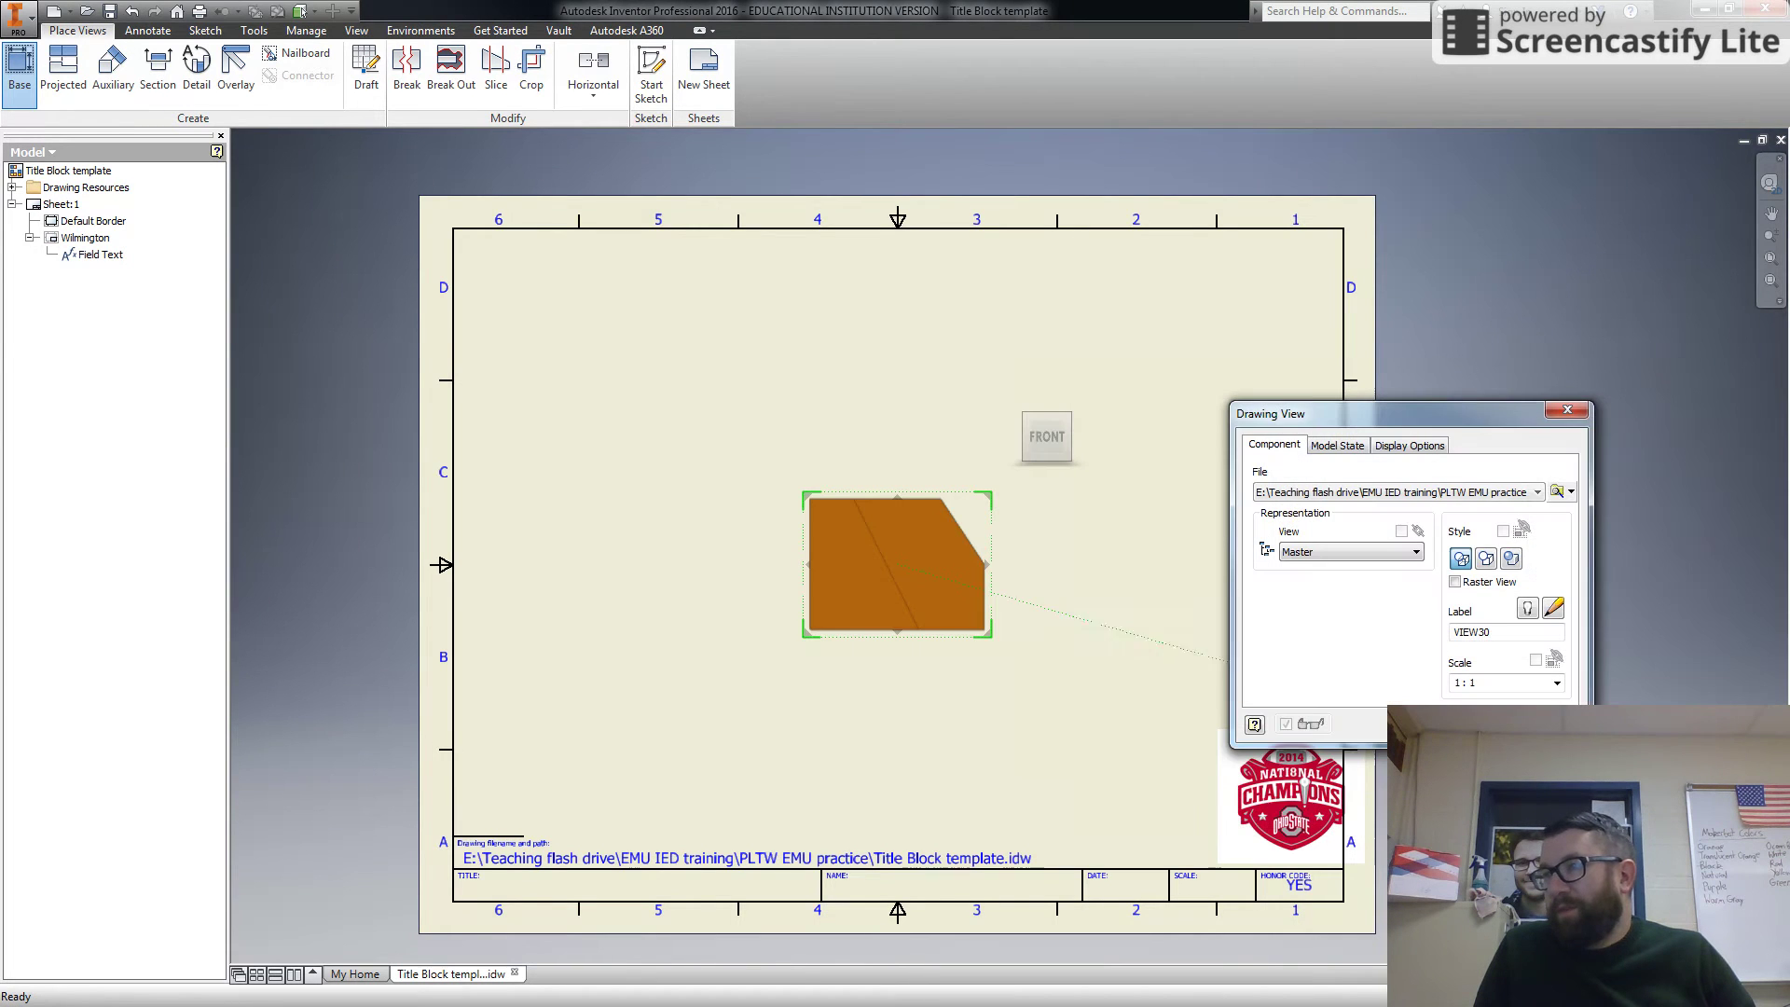
{"action": "mouse_move", "coordinate": [867, 573]}
{"action": "left_mouse_down"}
{"action": "mouse_move", "coordinate": [611, 679]}
{"action": "mouse_move", "coordinate": [602, 730]}
{"action": "left_mouse_up"}
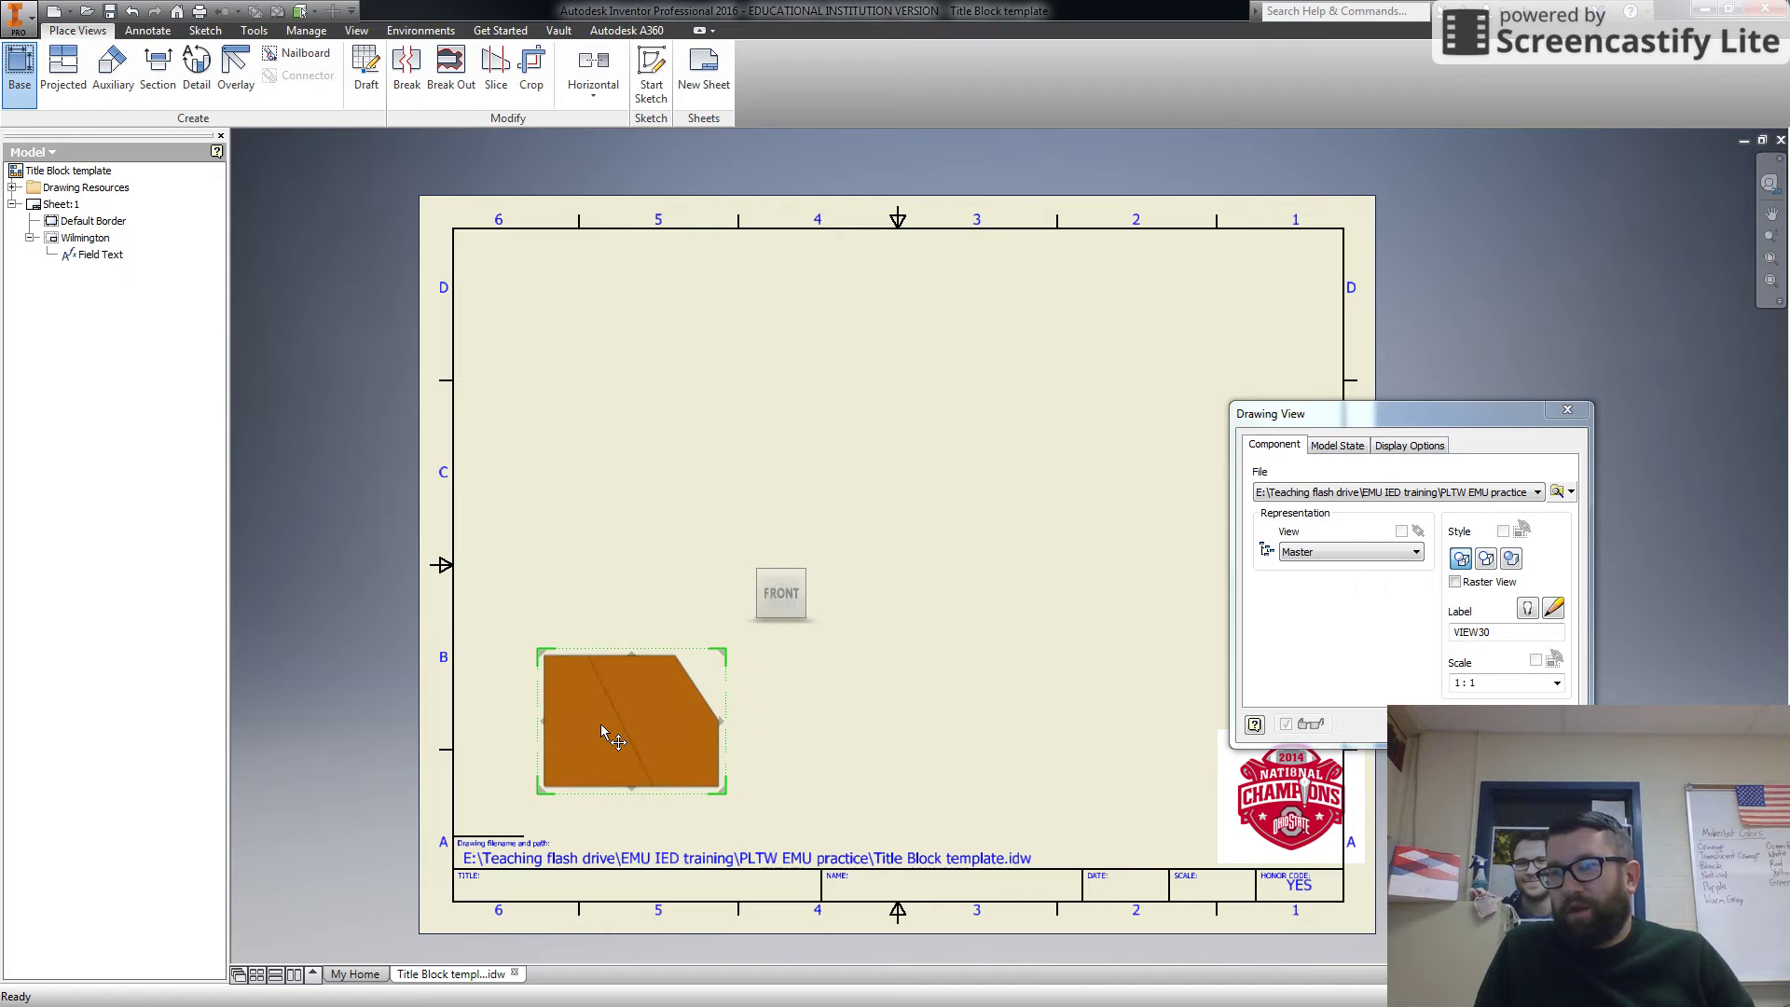
{"action": "left_click", "coordinate": [601, 328]}
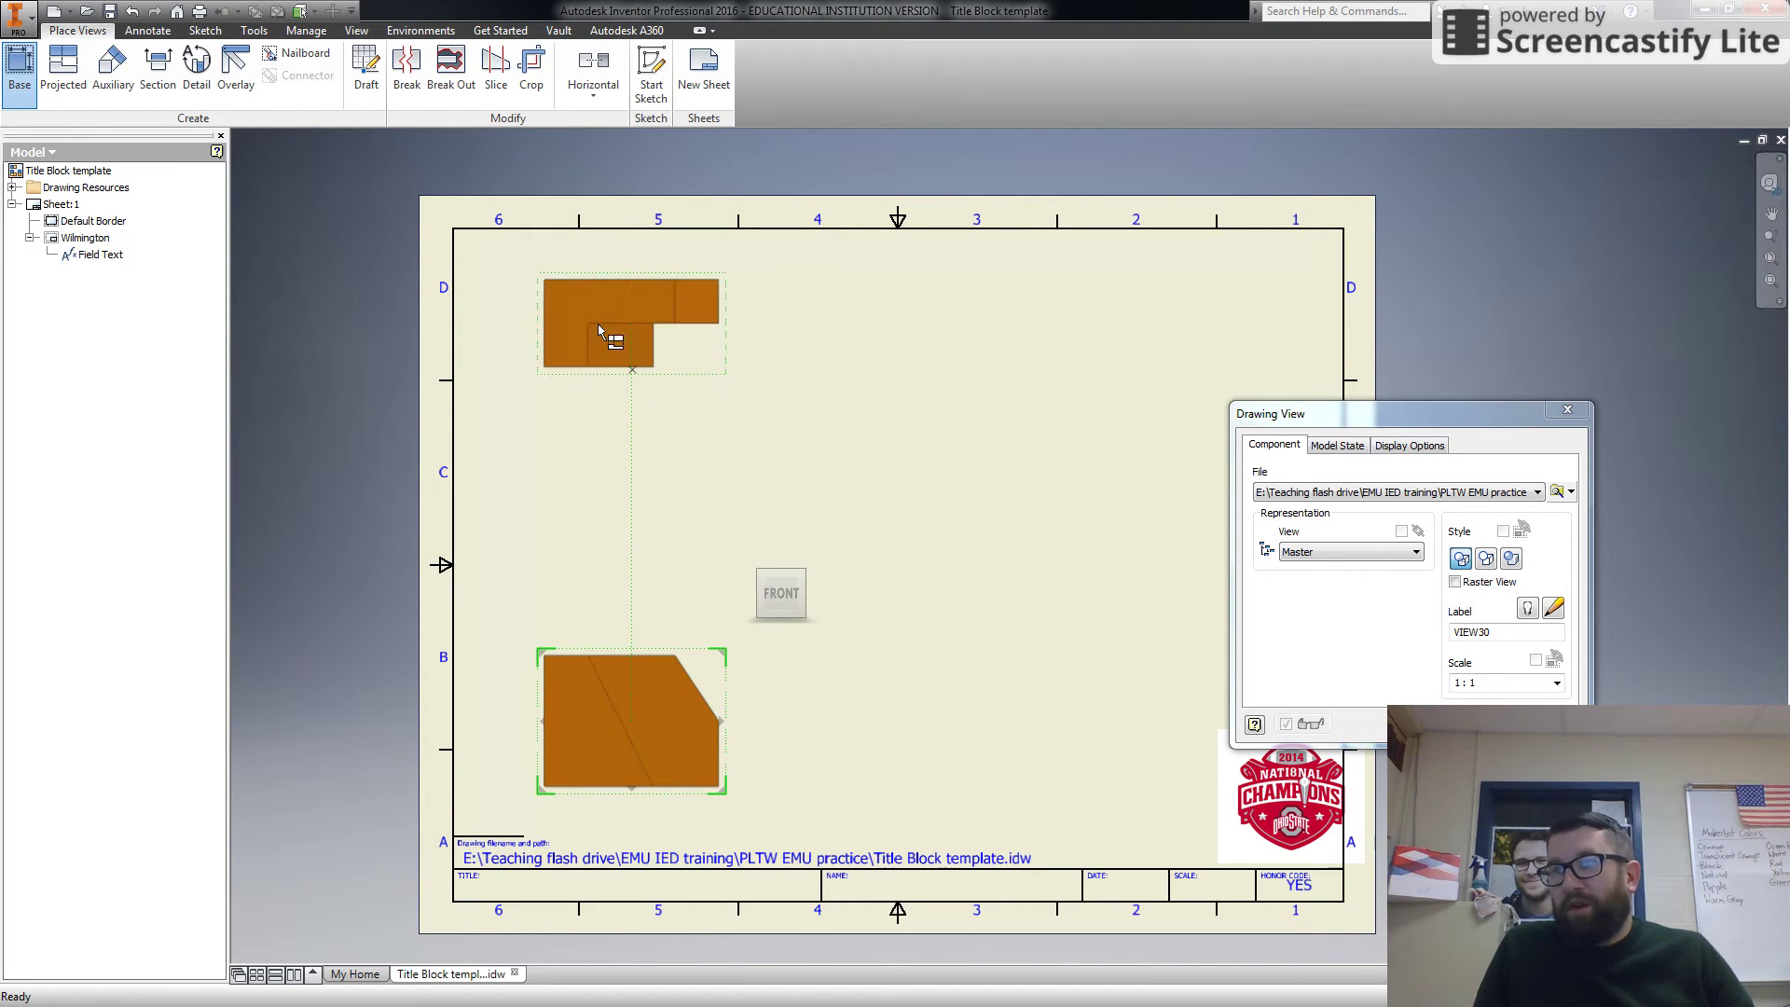
{"action": "left_click", "coordinate": [1113, 739]}
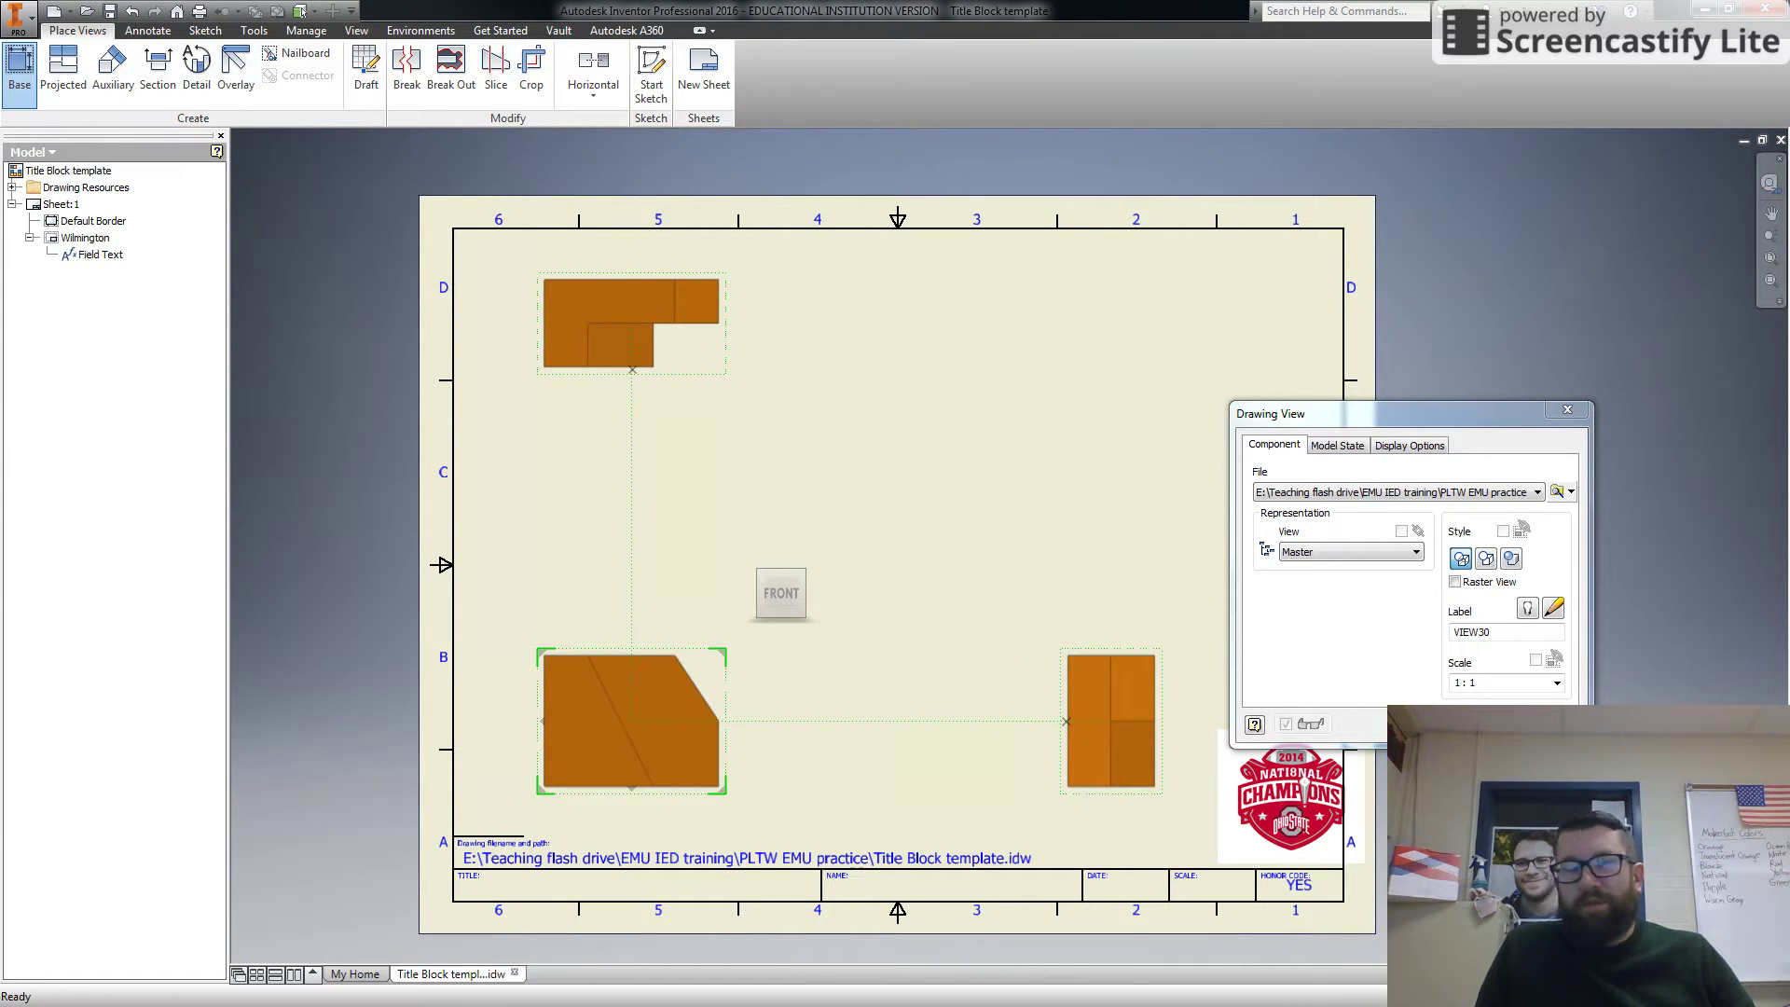
Create the front, top and right-side views (VIEW30–VIEW32) on the sheet
{"action": "left_click", "coordinate": [1473, 723]}
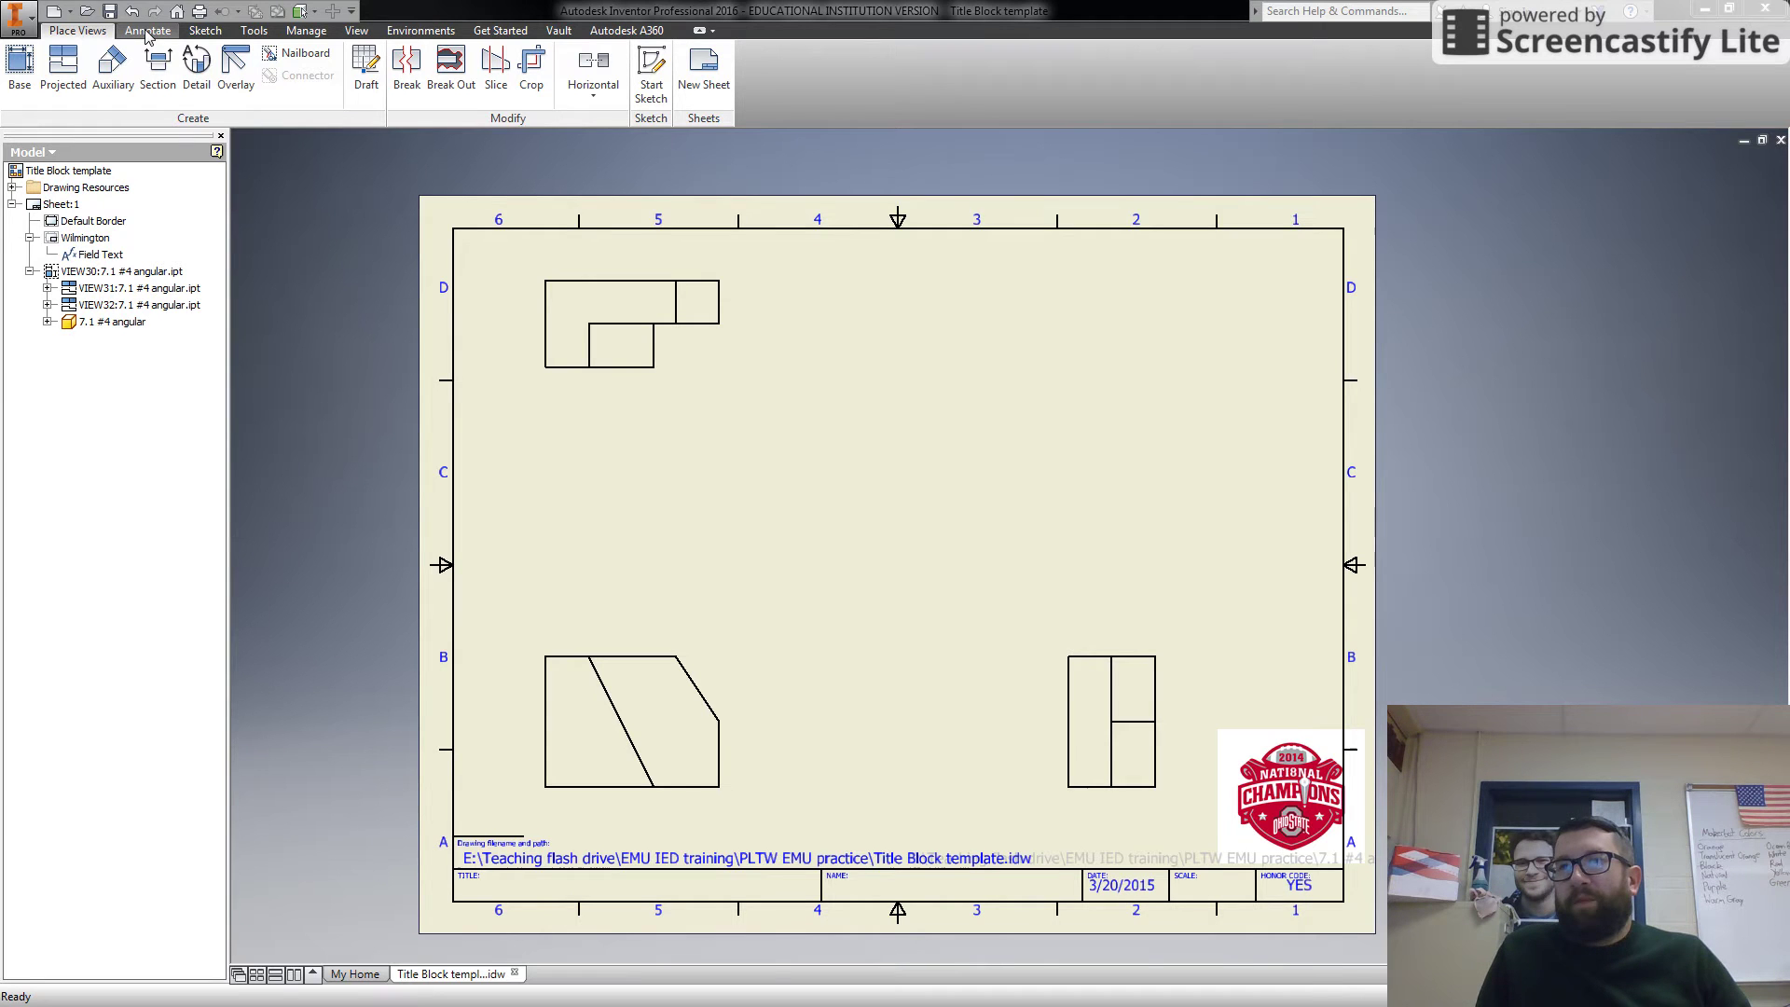
{"action": "left_click", "coordinate": [146, 32]}
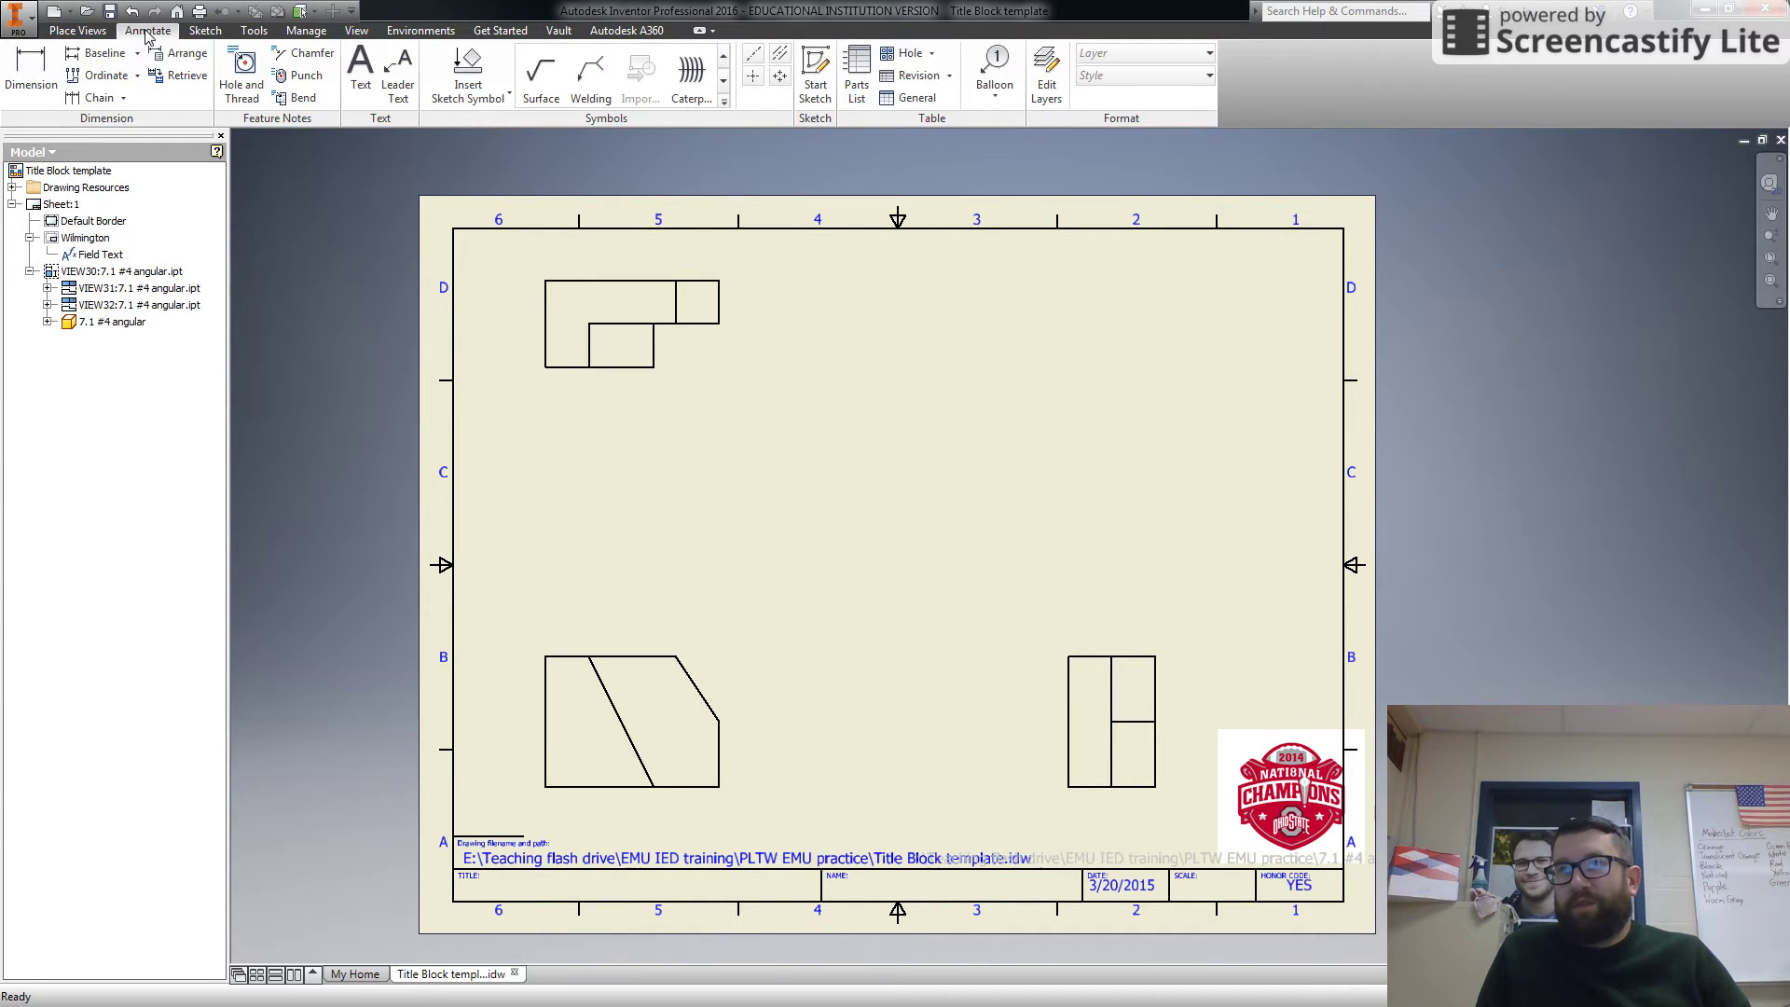
Add the .50 top-edge offset and 2.00 overall width dimensions above the front view
{"action": "left_click", "coordinate": [20, 87]}
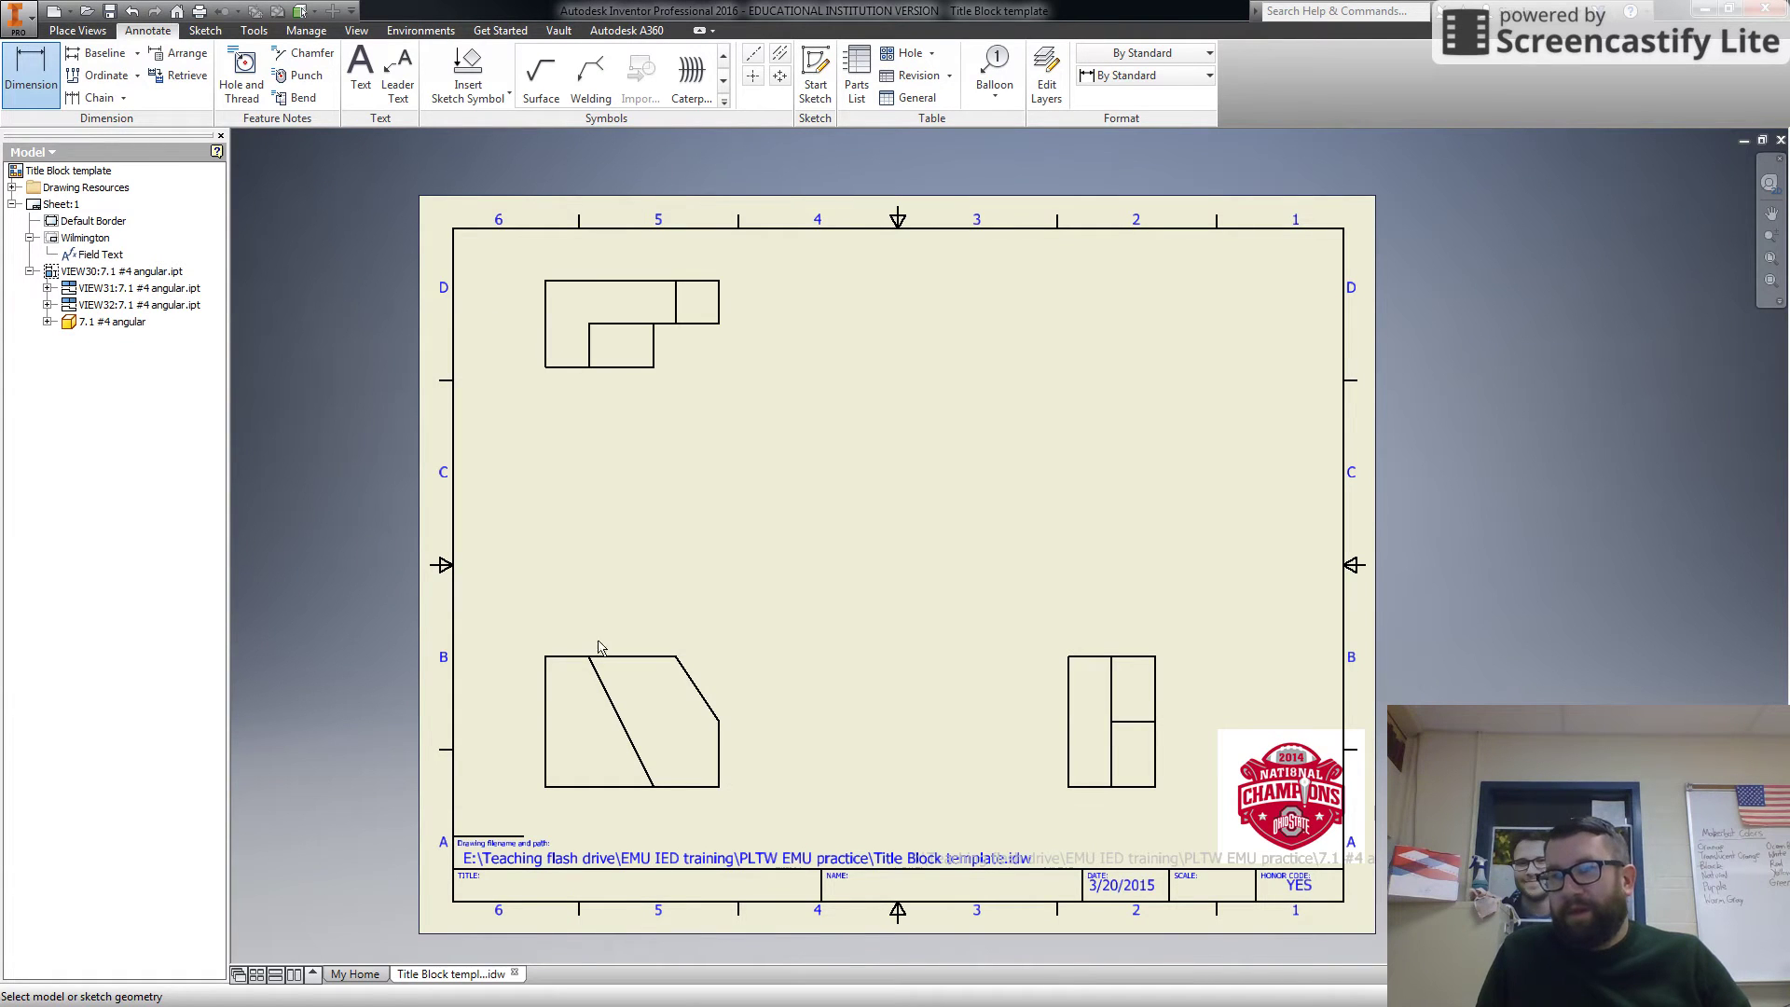
{"action": "left_click", "coordinate": [546, 746]}
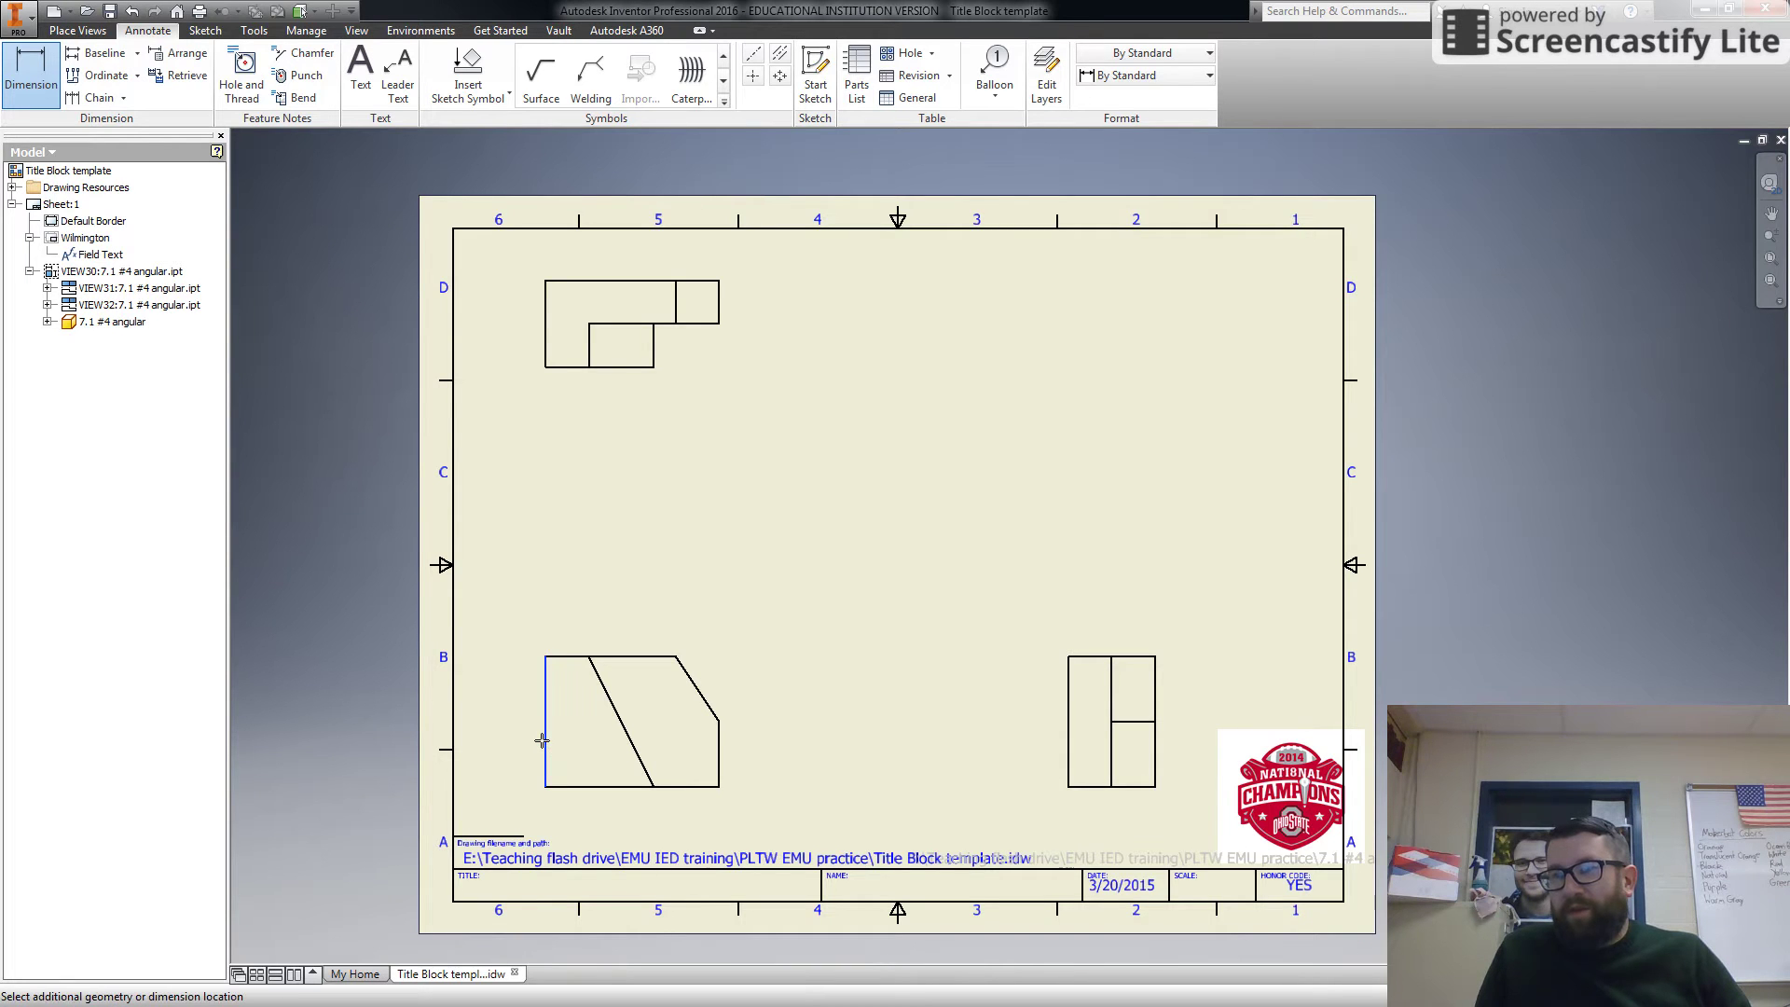
{"action": "left_click", "coordinate": [588, 658]}
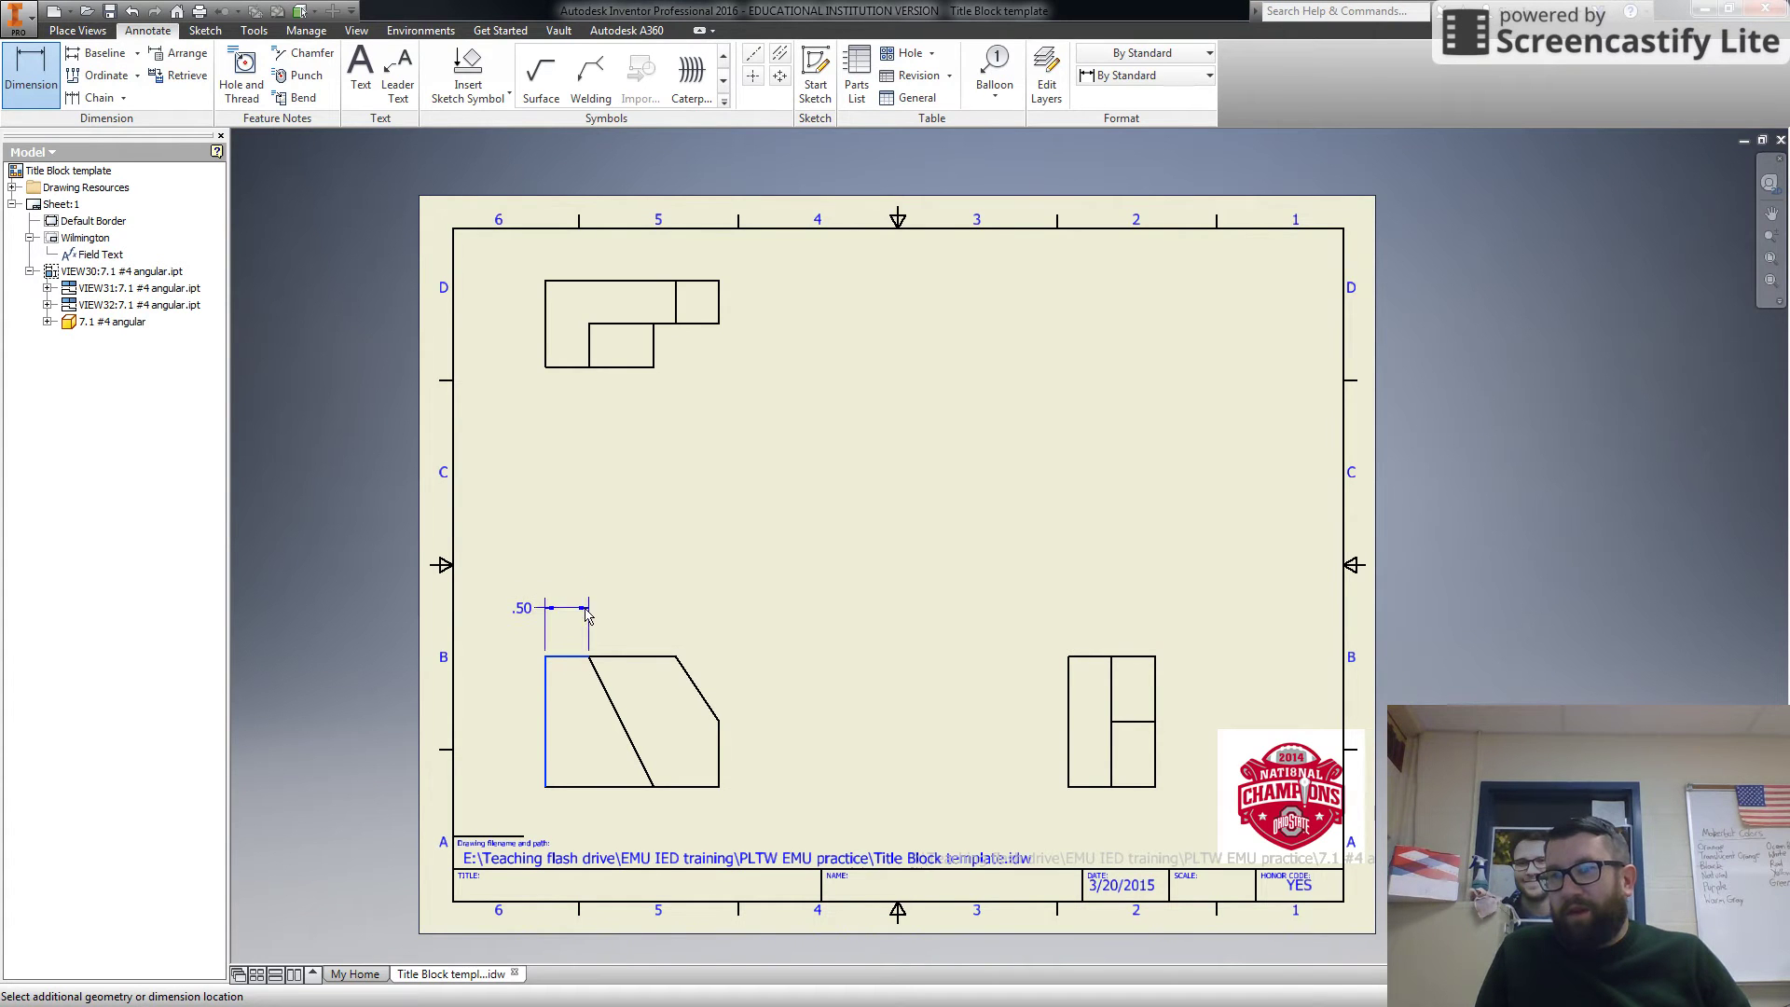
{"action": "left_click", "coordinate": [591, 617]}
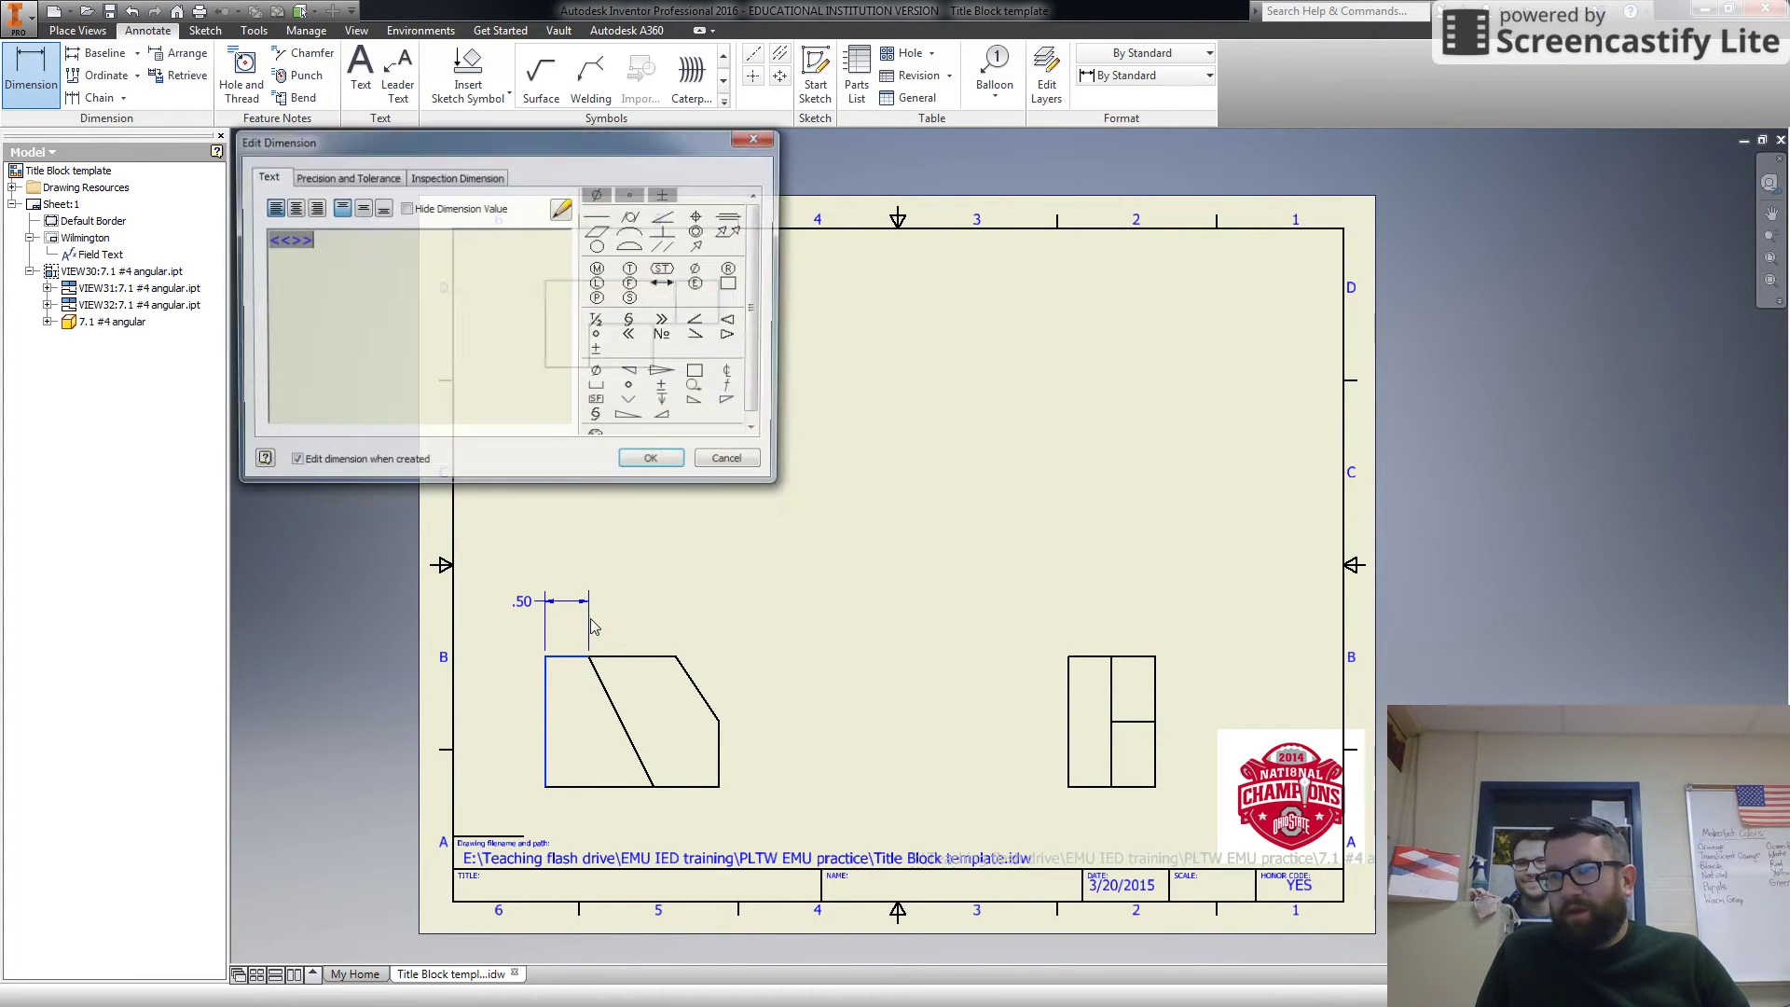
{"action": "left_click", "coordinate": [650, 458]}
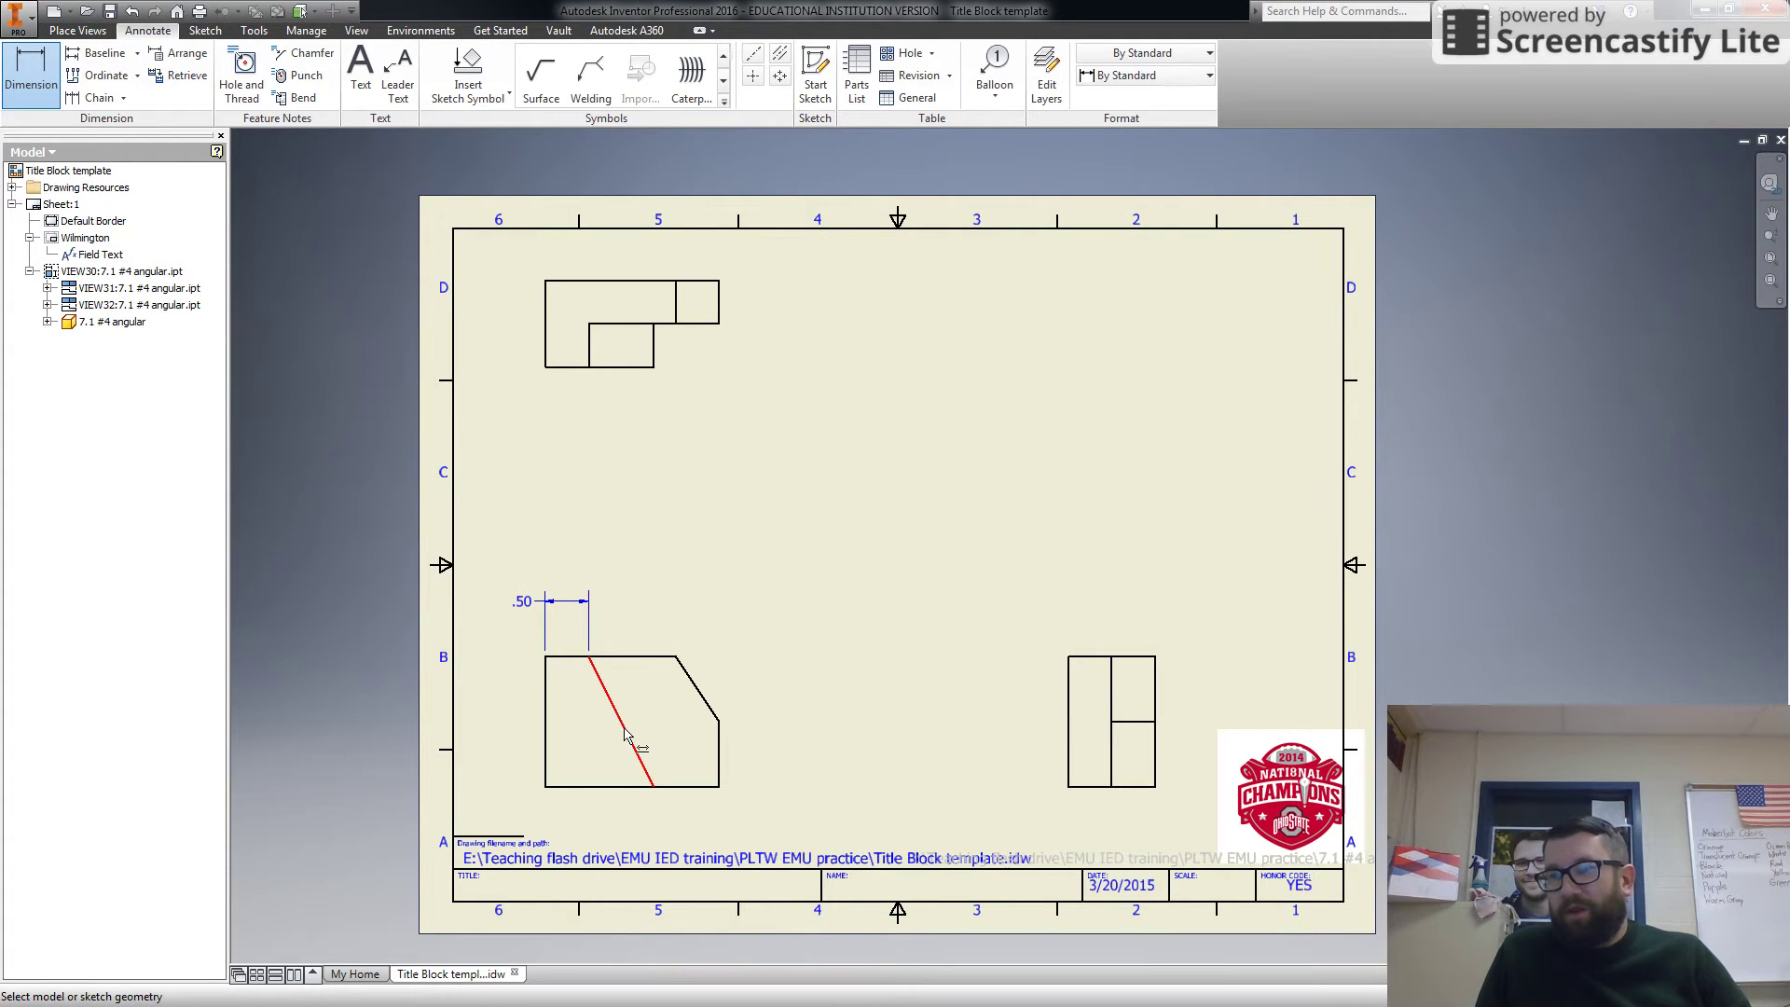
{"action": "left_click", "coordinate": [543, 737]}
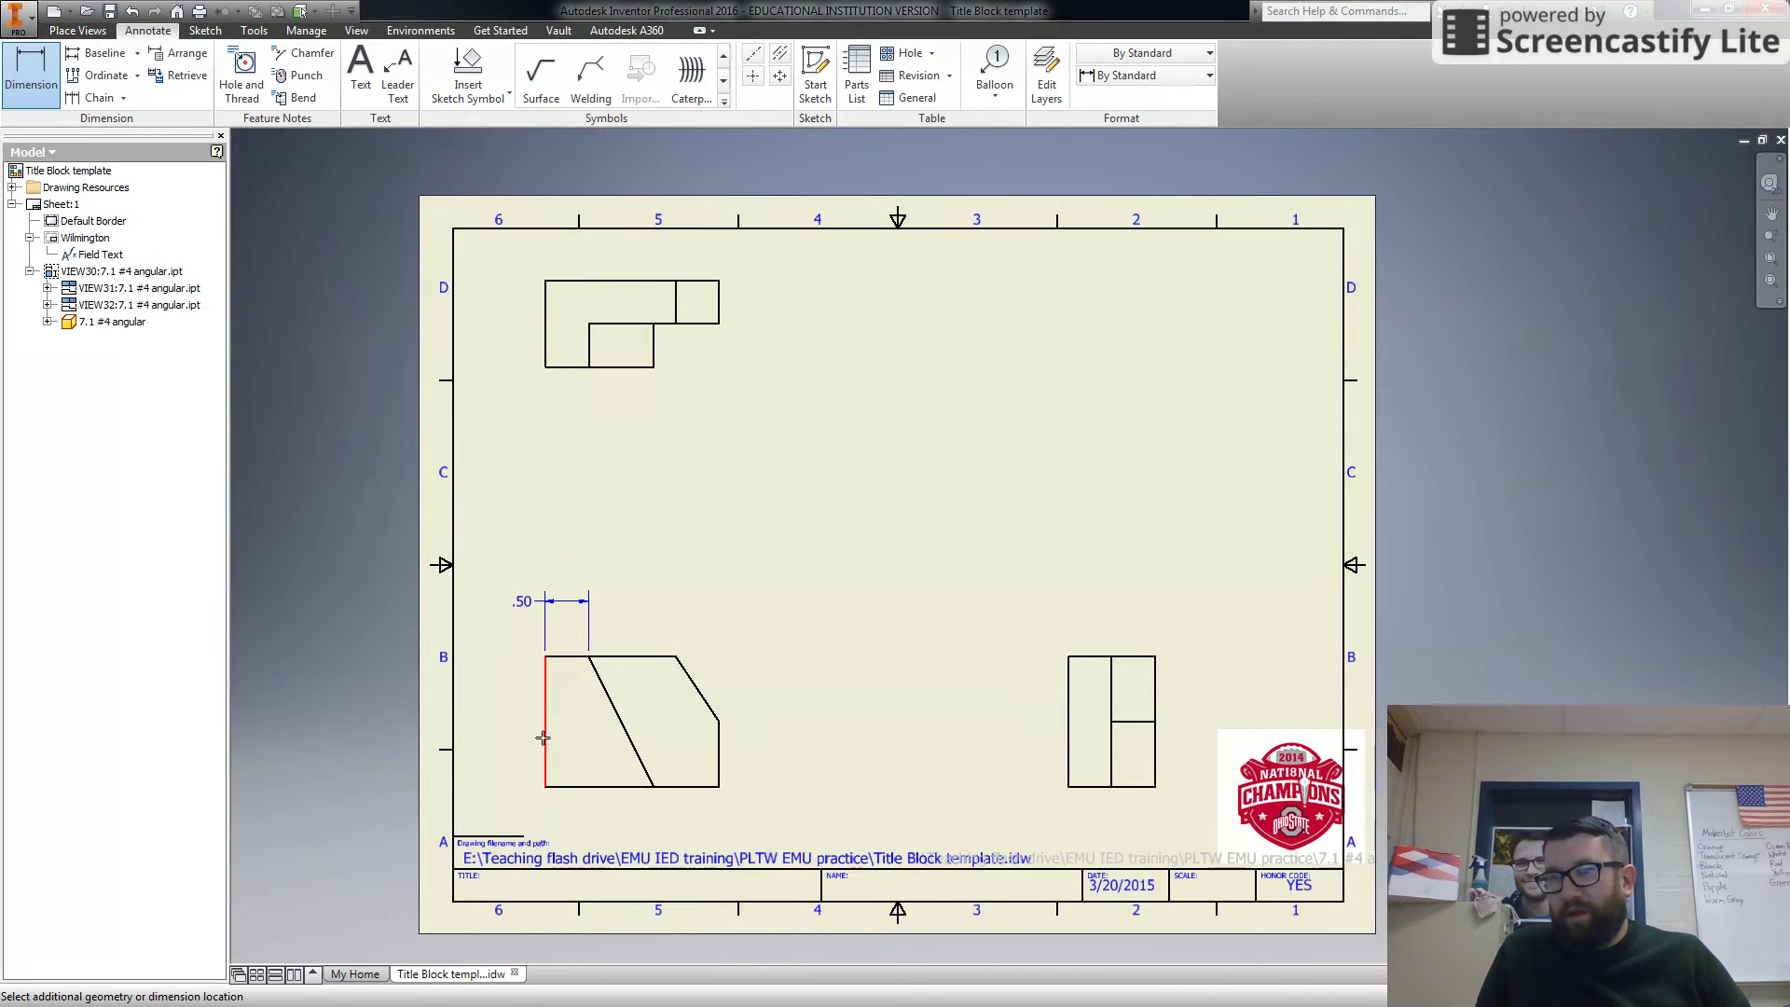
{"action": "left_click", "coordinate": [719, 770]}
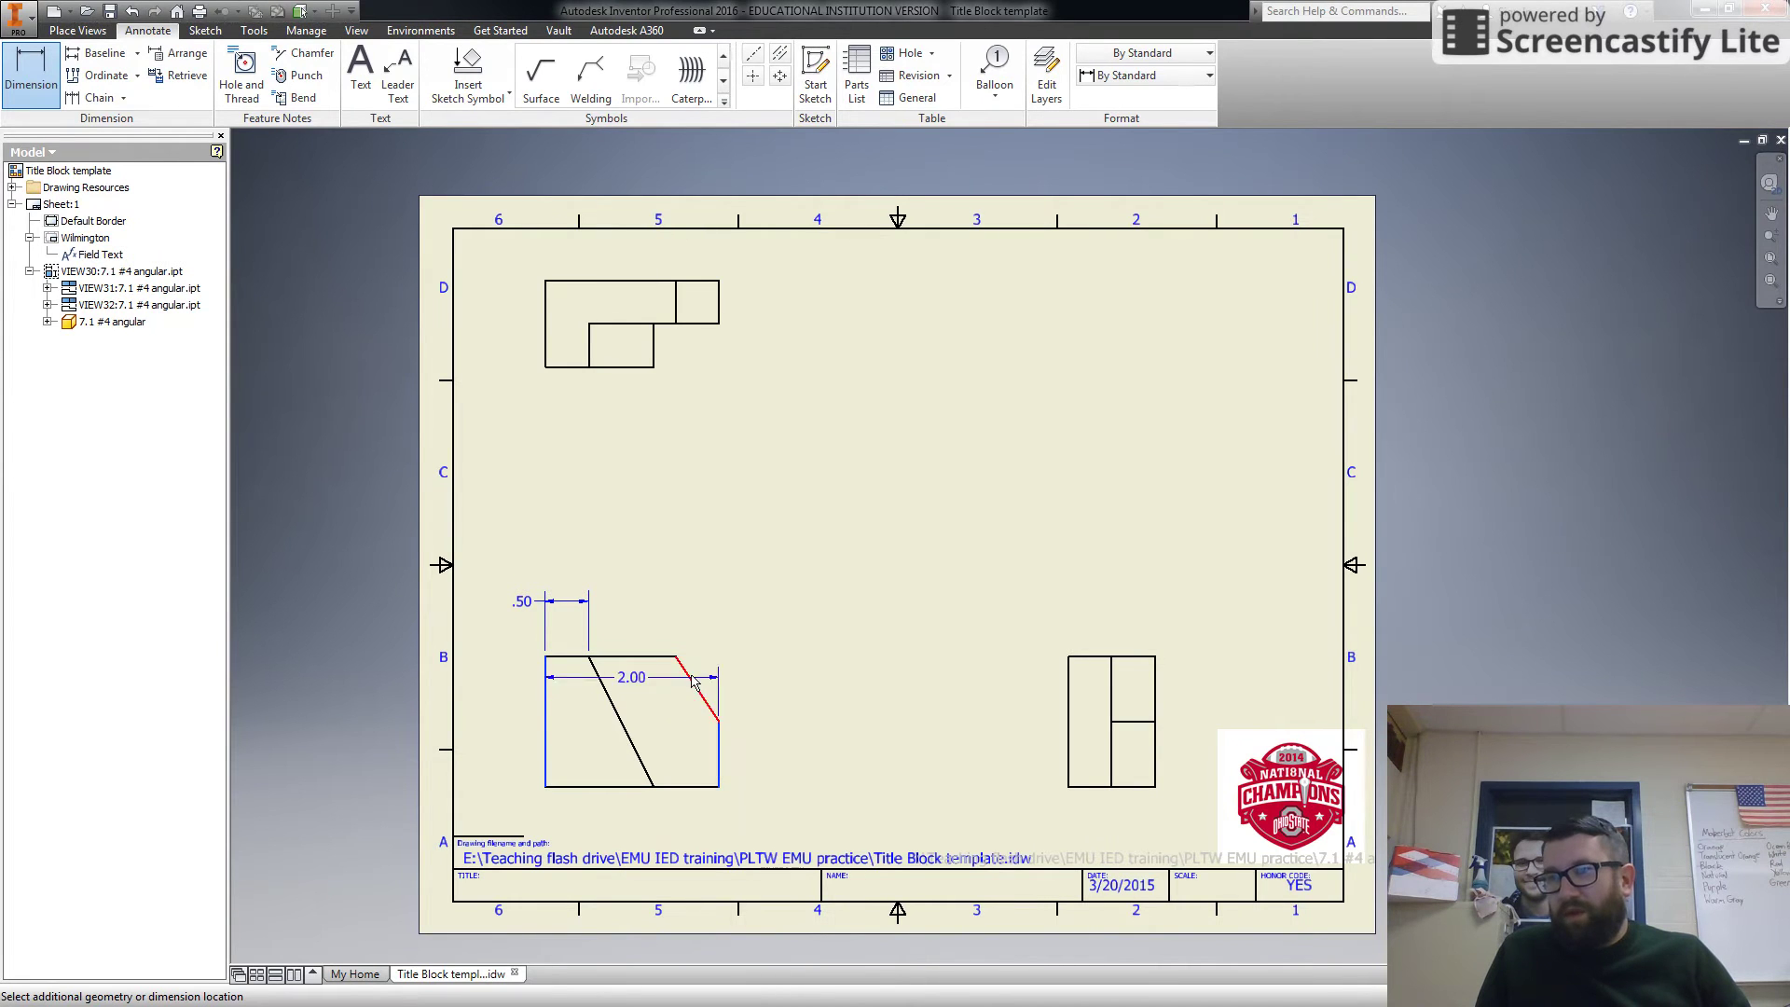
{"action": "left_click", "coordinate": [684, 572]}
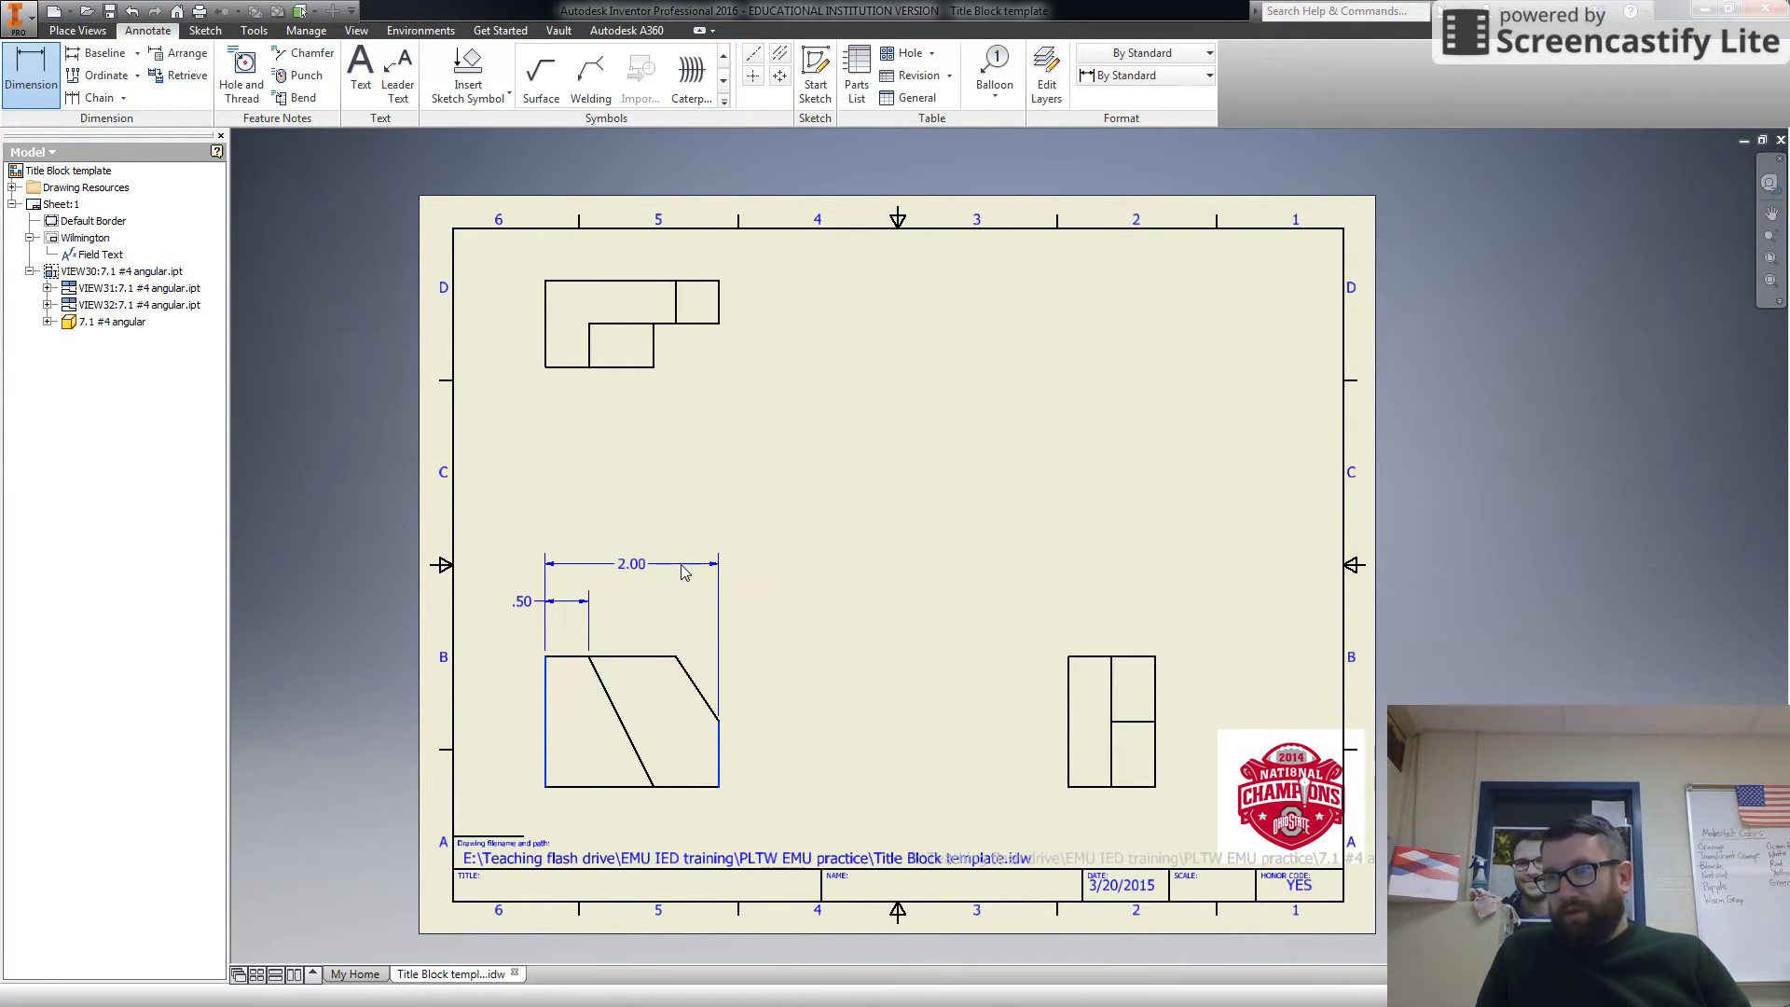
{"action": "left_click", "coordinate": [654, 466]}
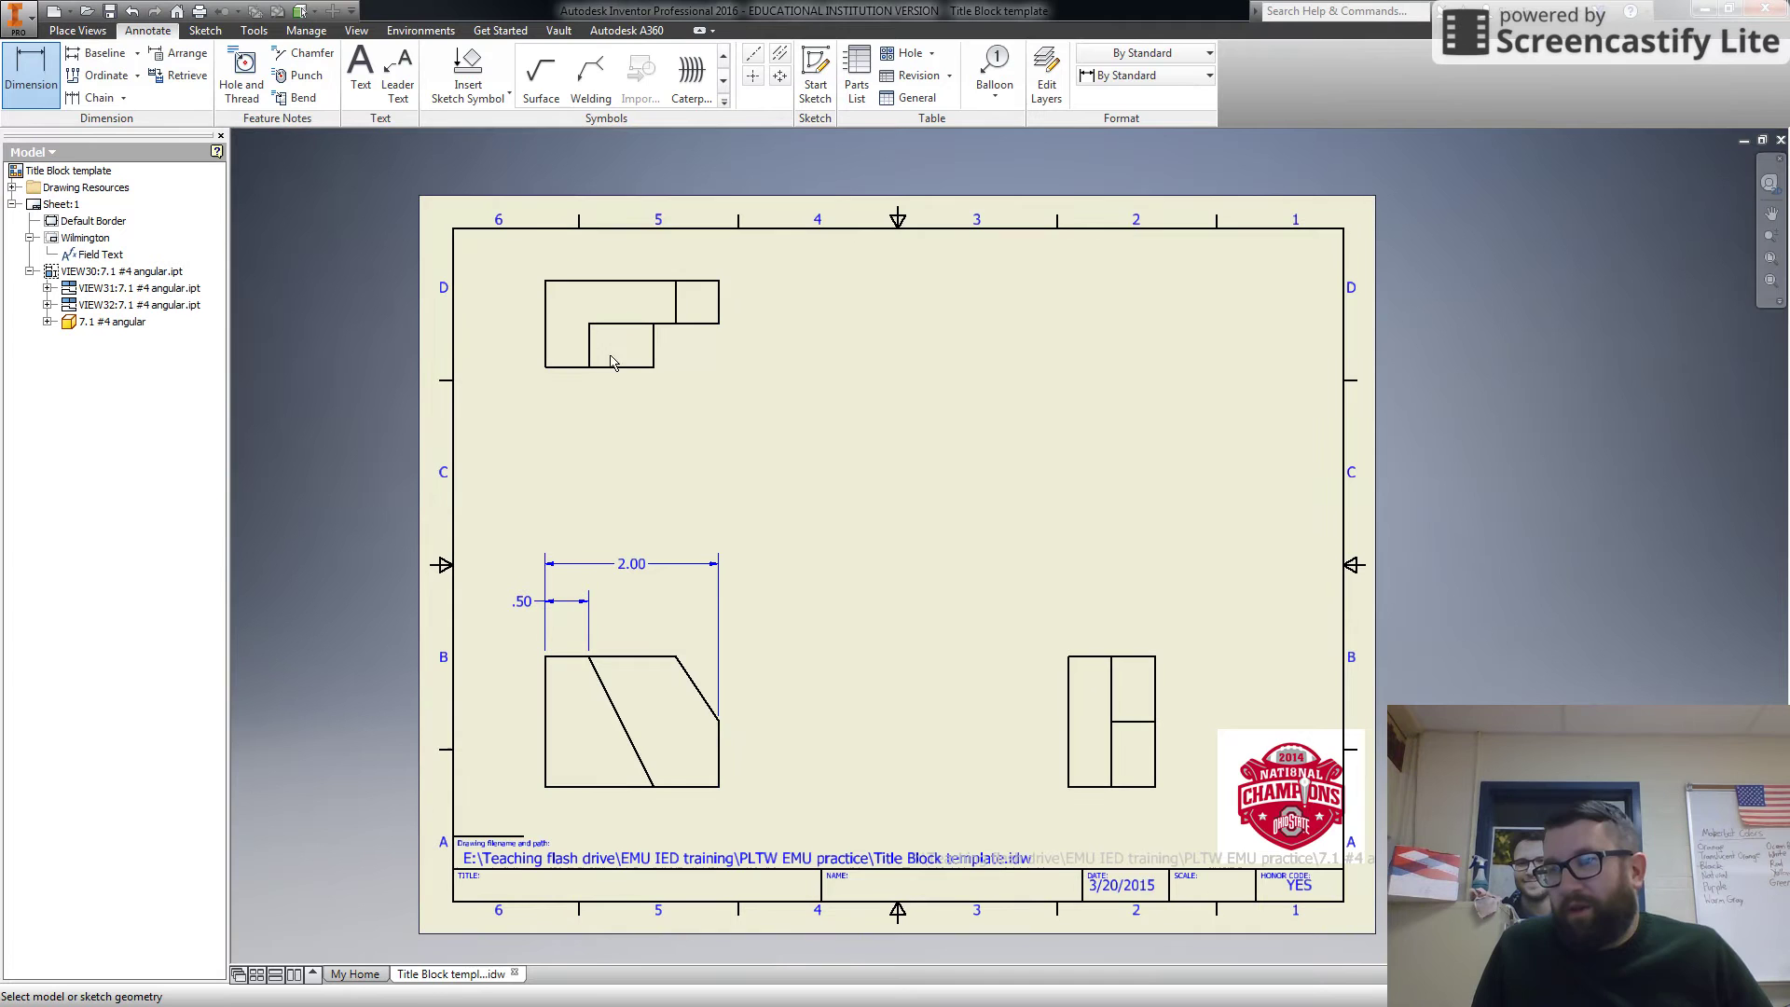
Dimension the front view's angles: 63° on the slanted line, 56° at the right corner
{"action": "left_click", "coordinate": [610, 707]}
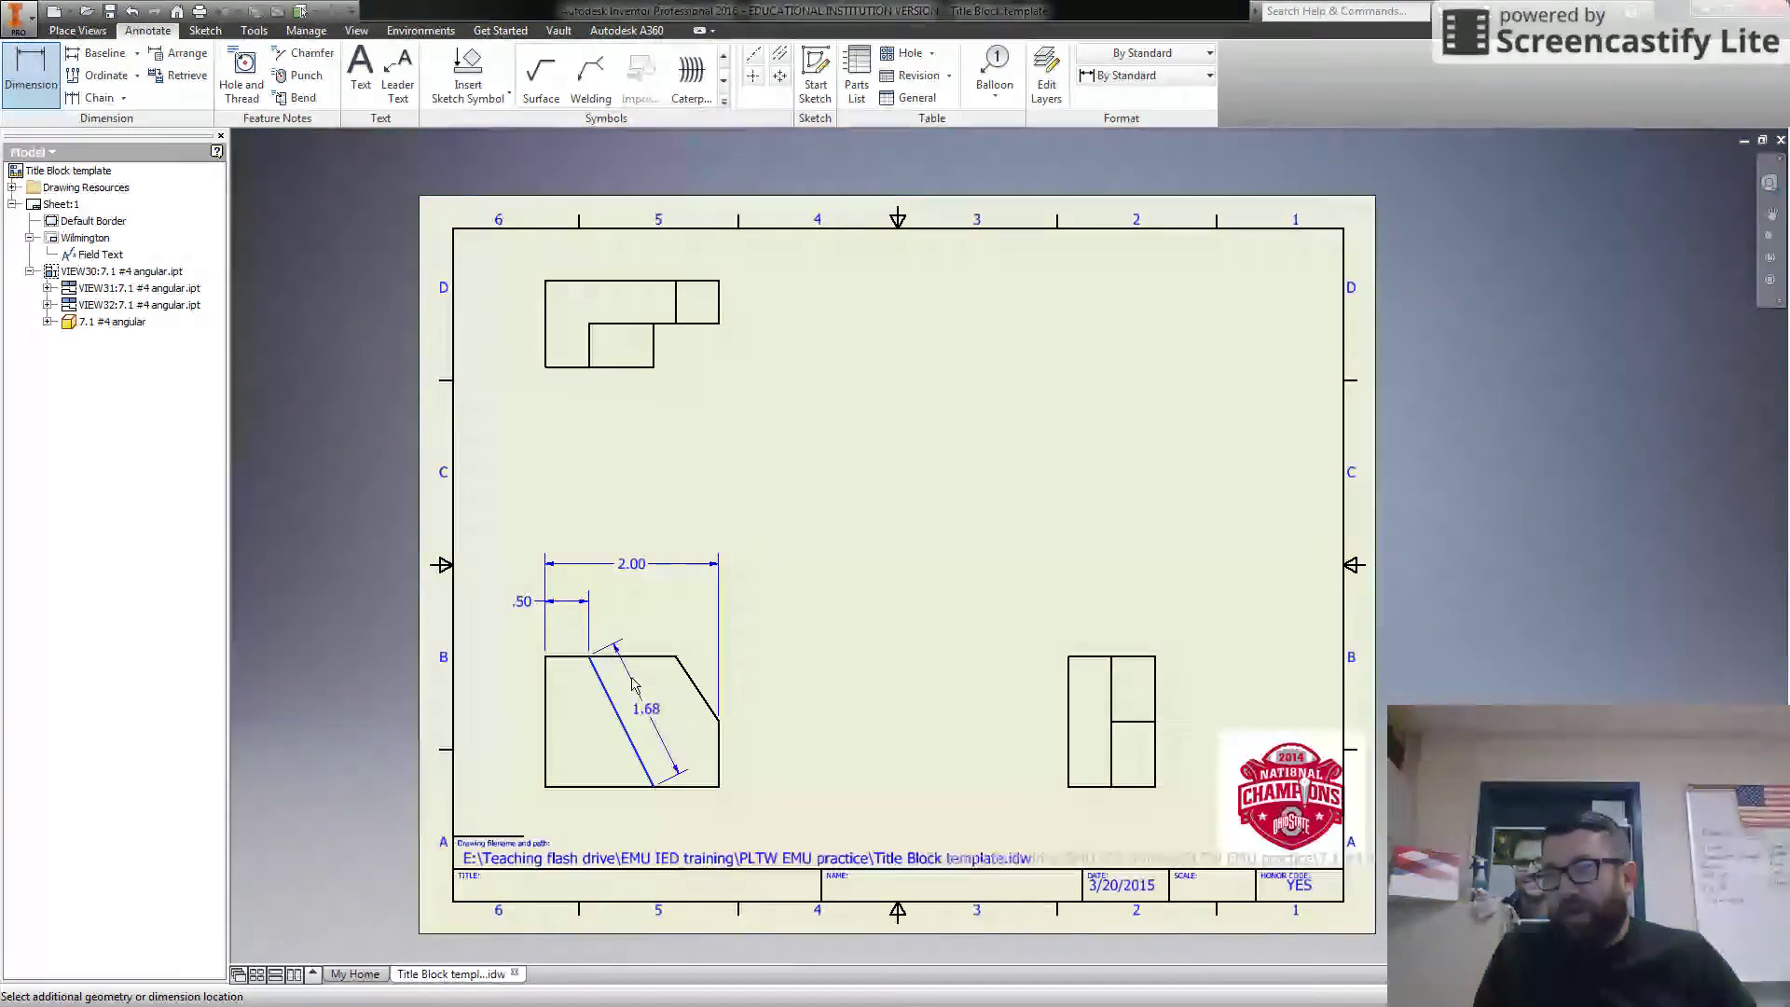
{"action": "left_click", "coordinate": [641, 660]}
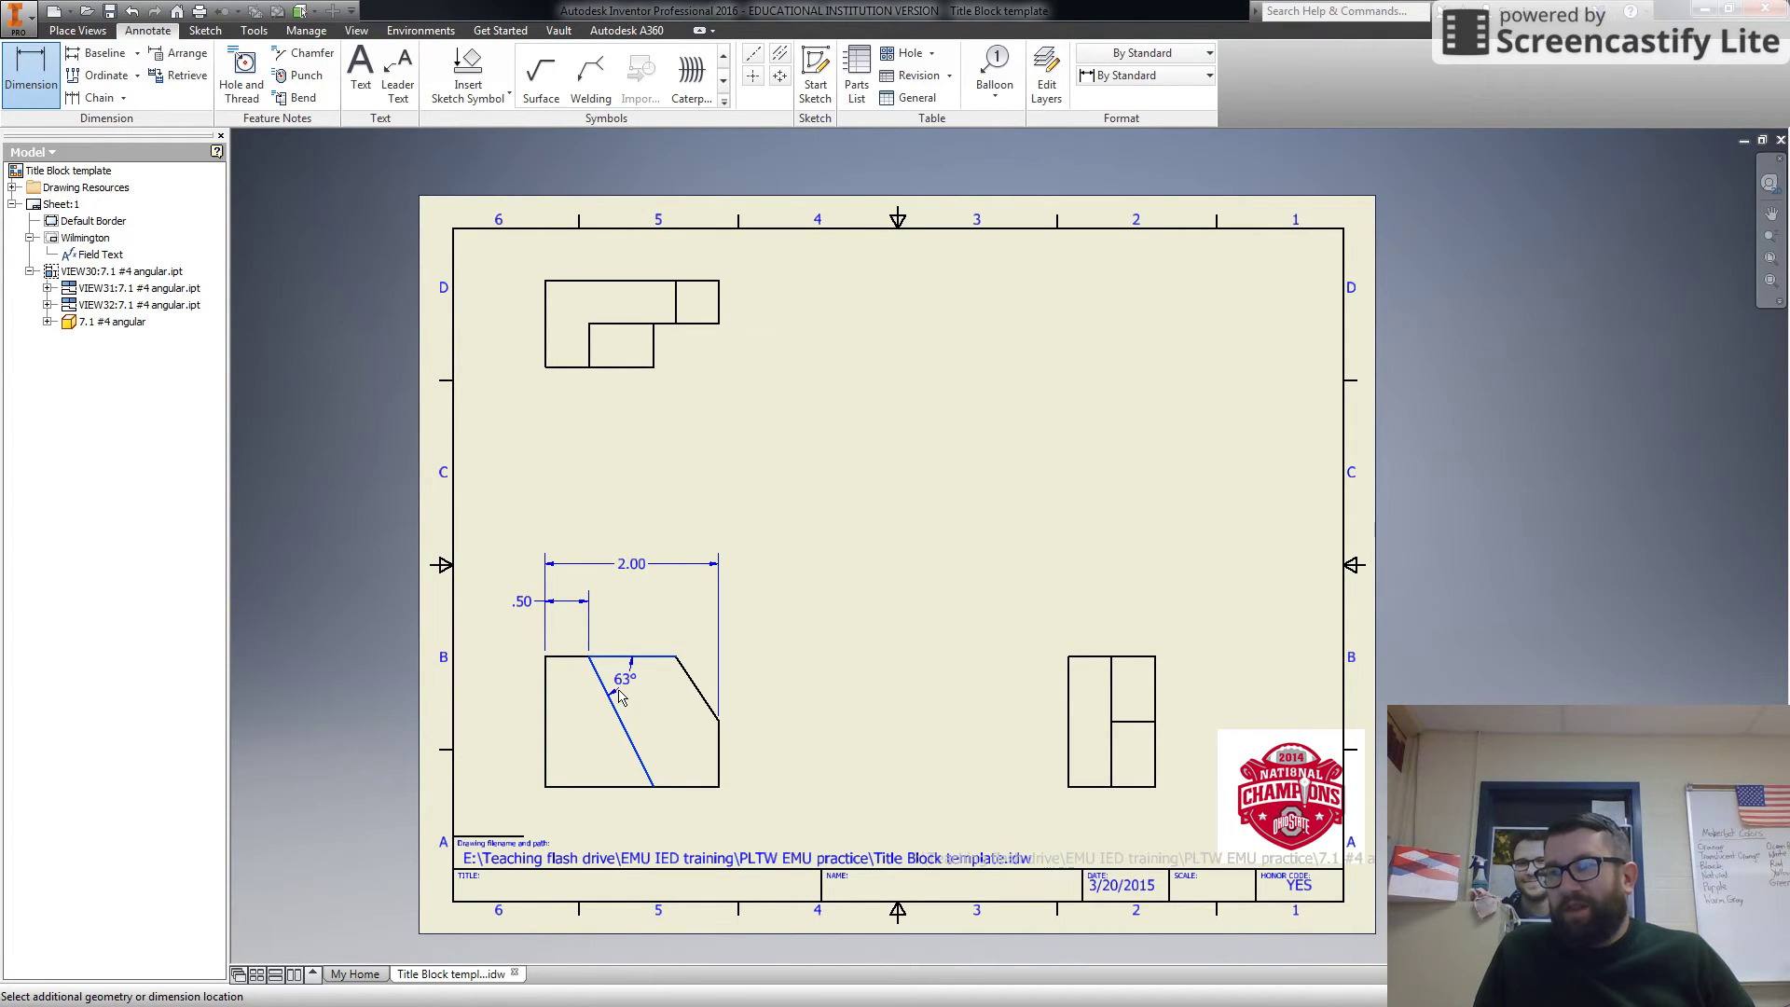
{"action": "left_click", "coordinate": [621, 697]}
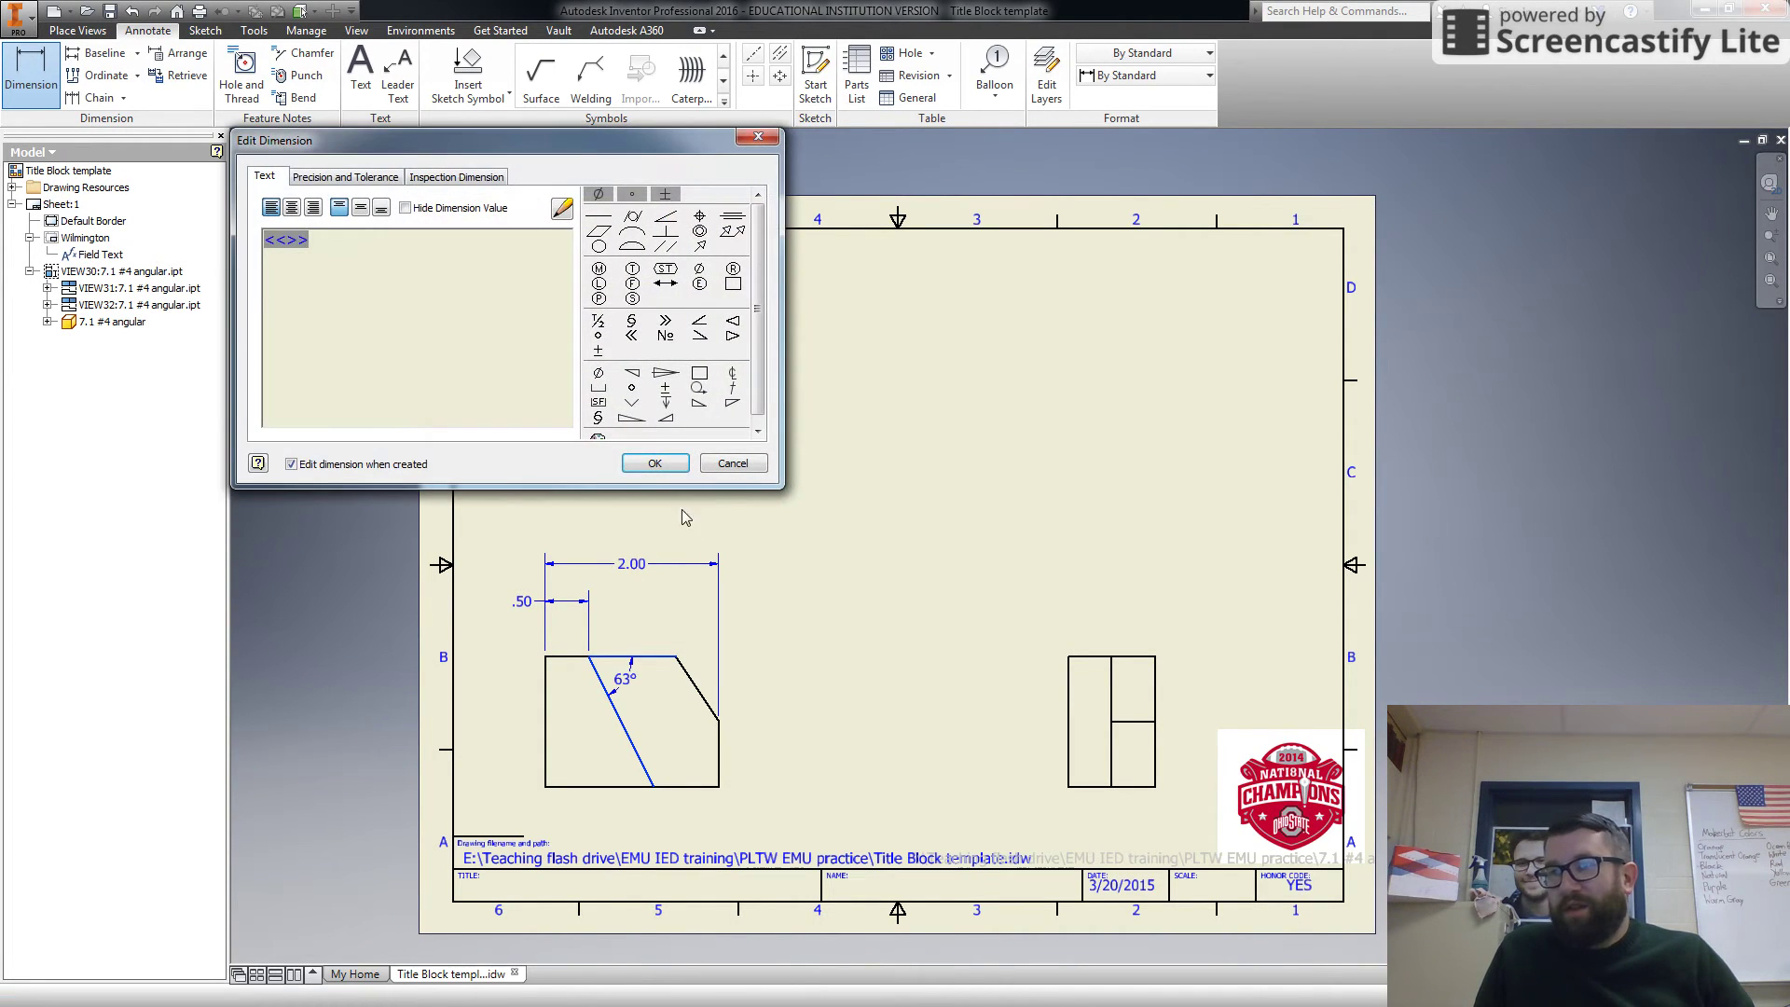
{"action": "left_click", "coordinate": [634, 464]}
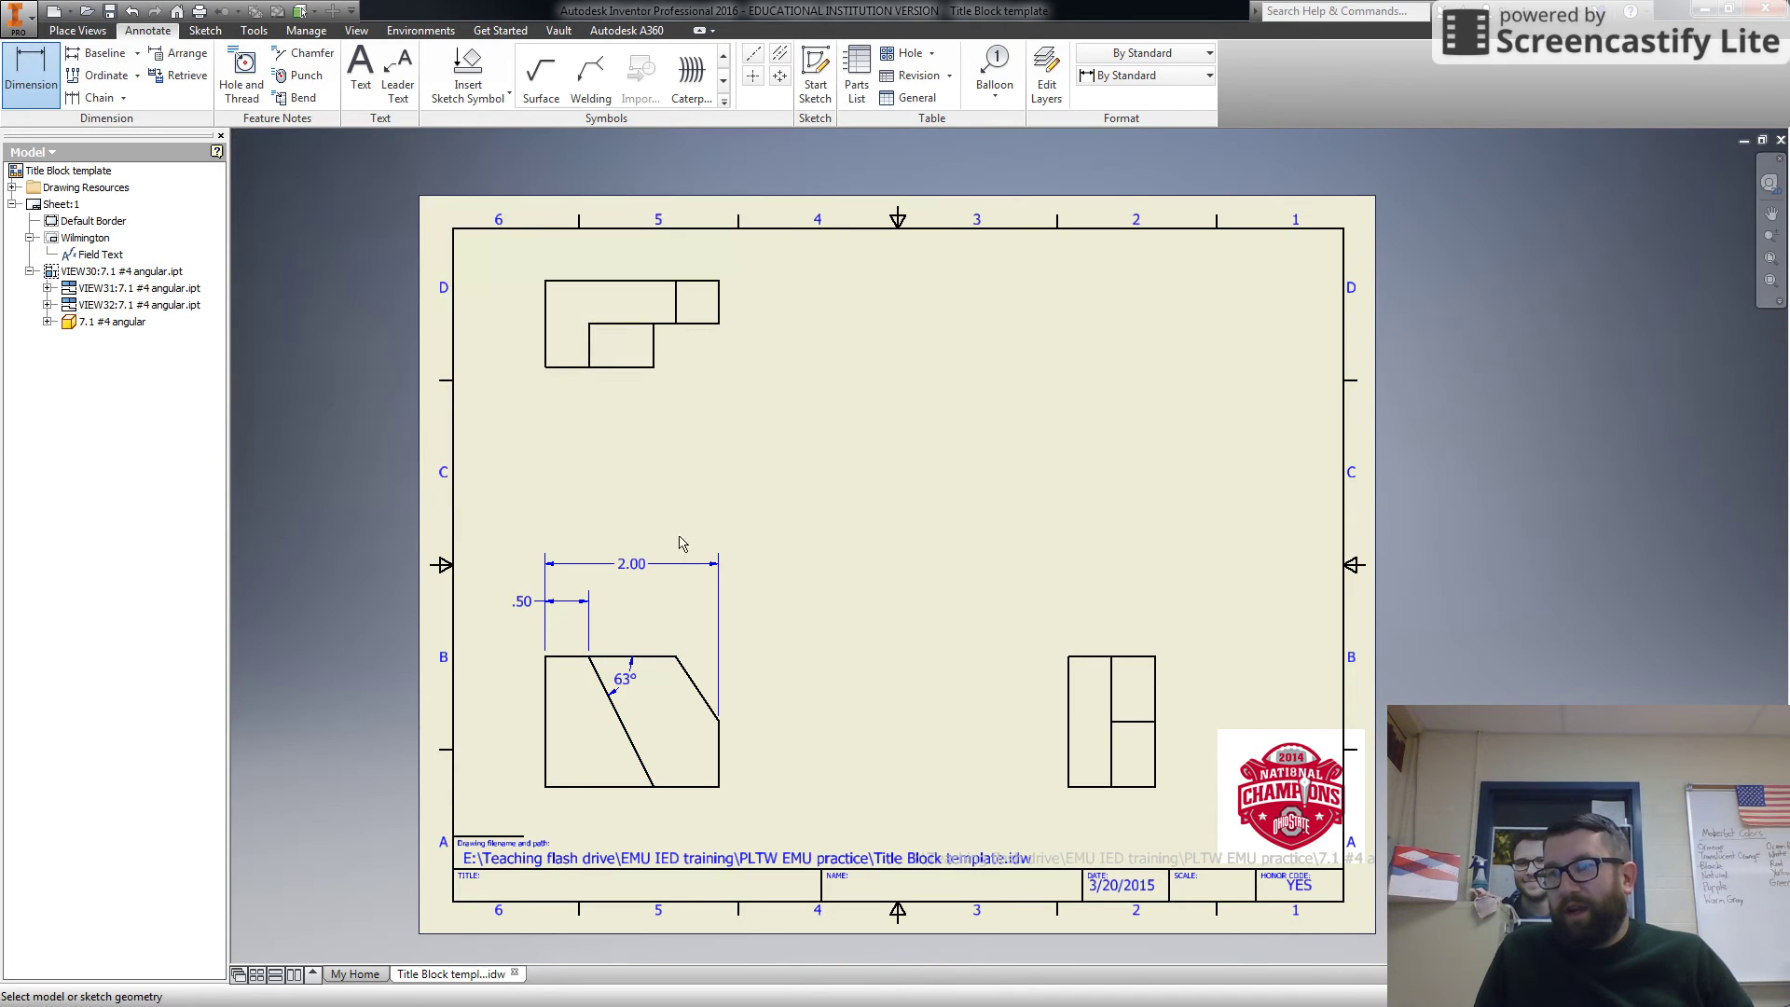
{"action": "left_click", "coordinate": [658, 657]}
{"action": "left_click", "coordinate": [694, 675]}
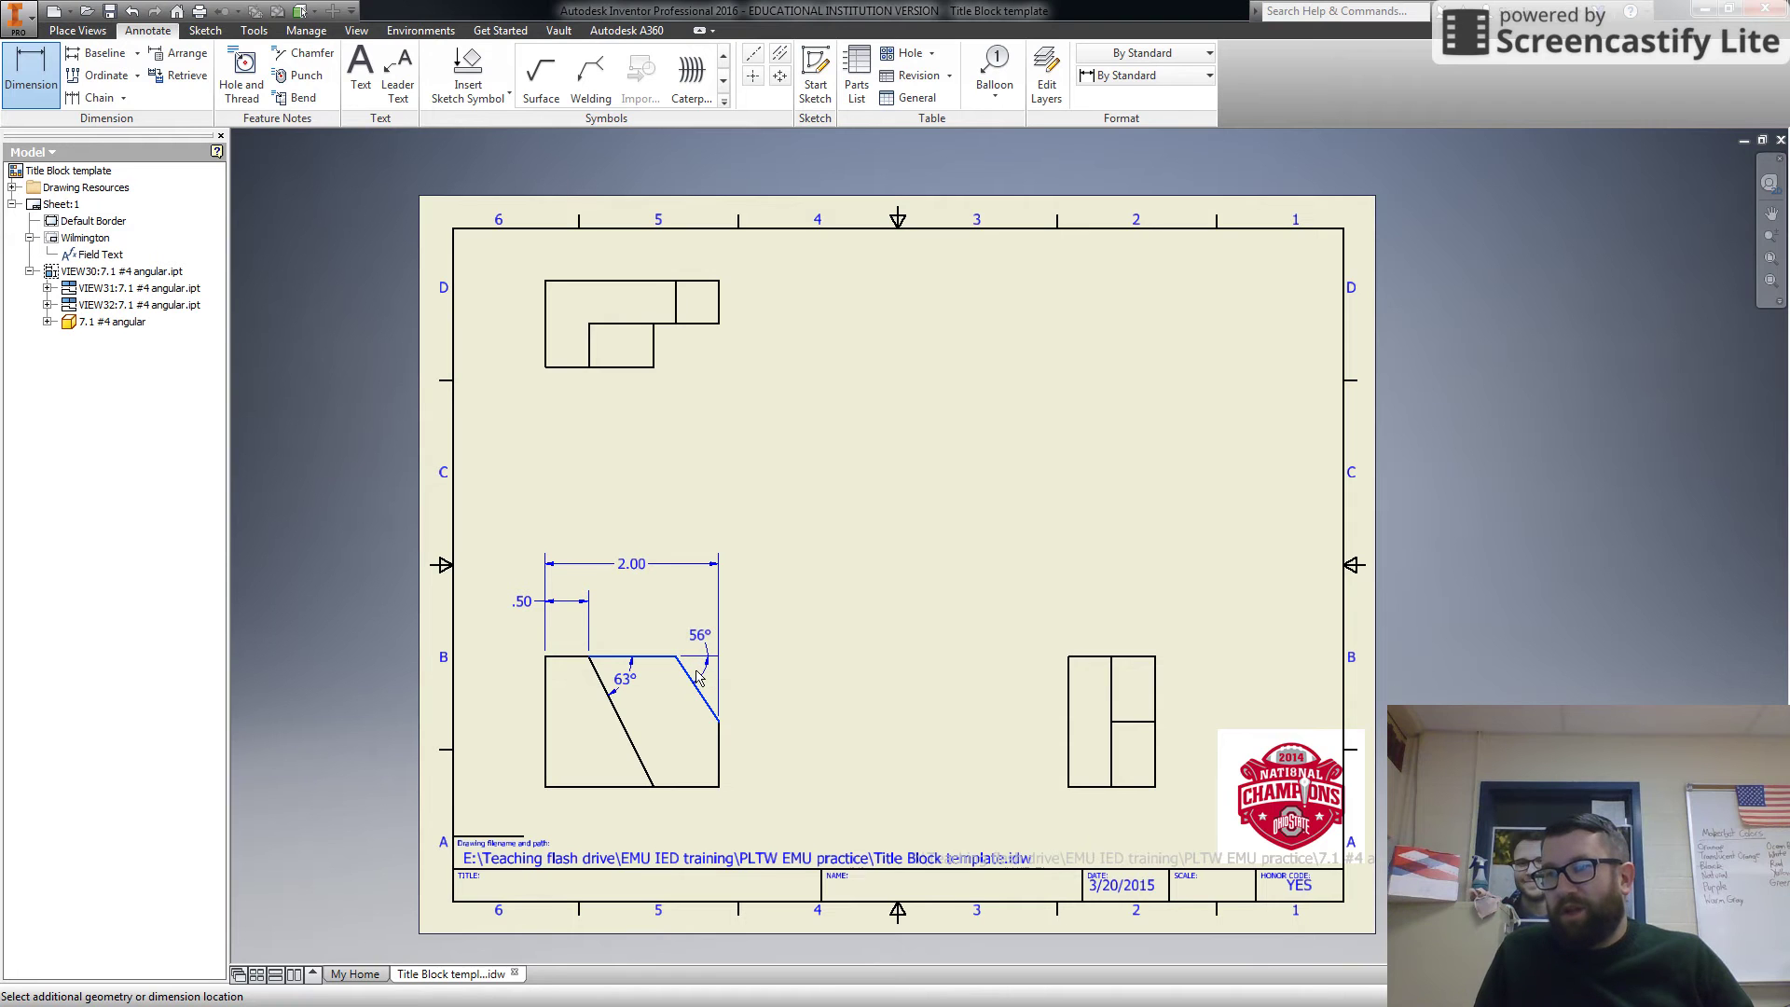
{"action": "left_click", "coordinate": [698, 677]}
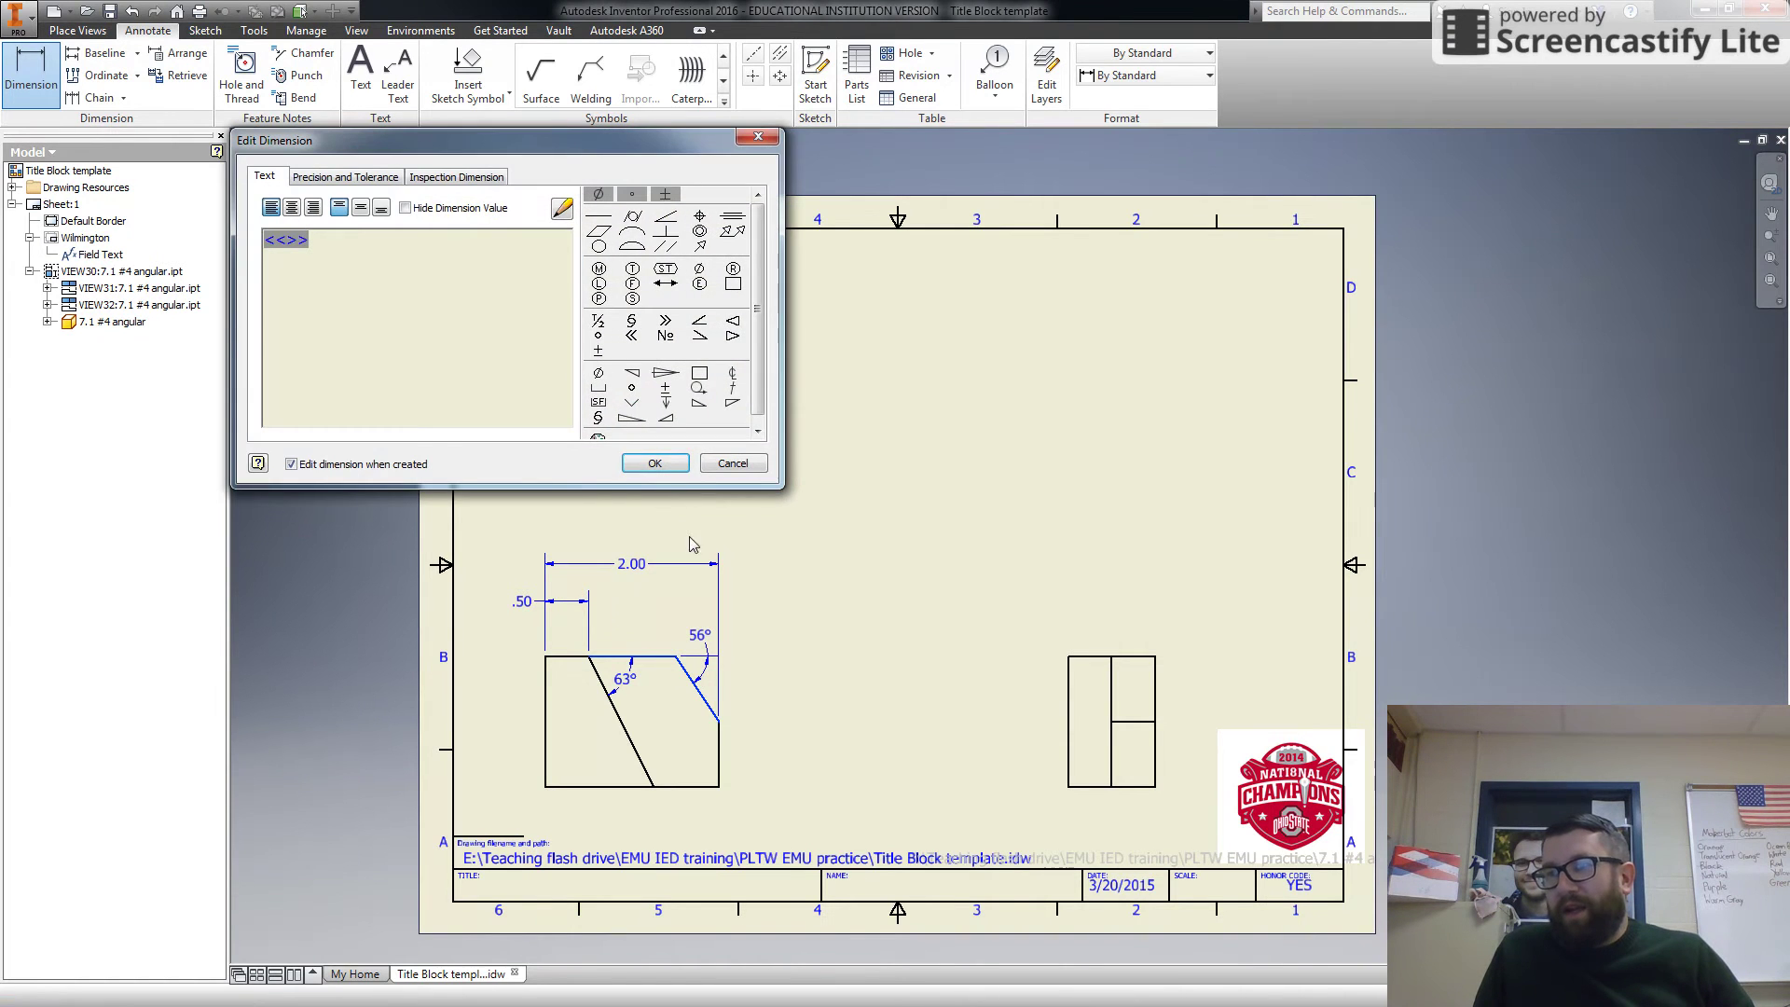
{"action": "left_click", "coordinate": [655, 464]}
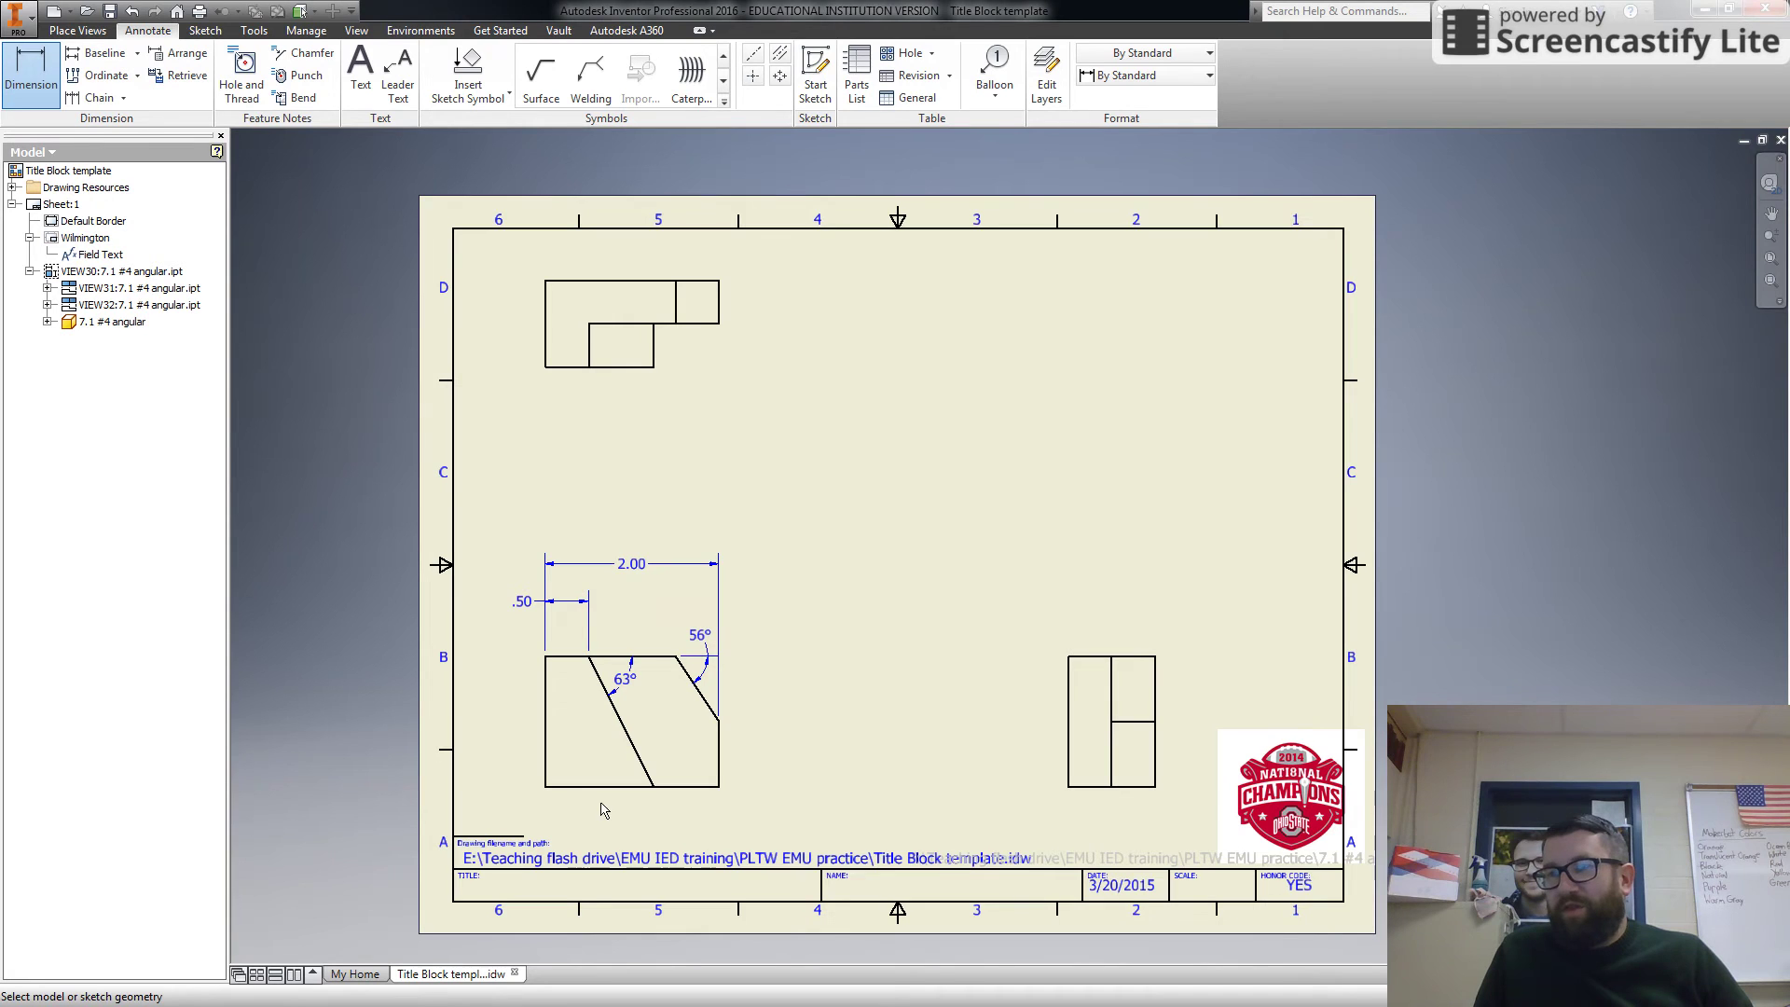
Add a 1.25 dimension from the left edge to the slanted line's bottom end
{"action": "left_click", "coordinate": [546, 753]}
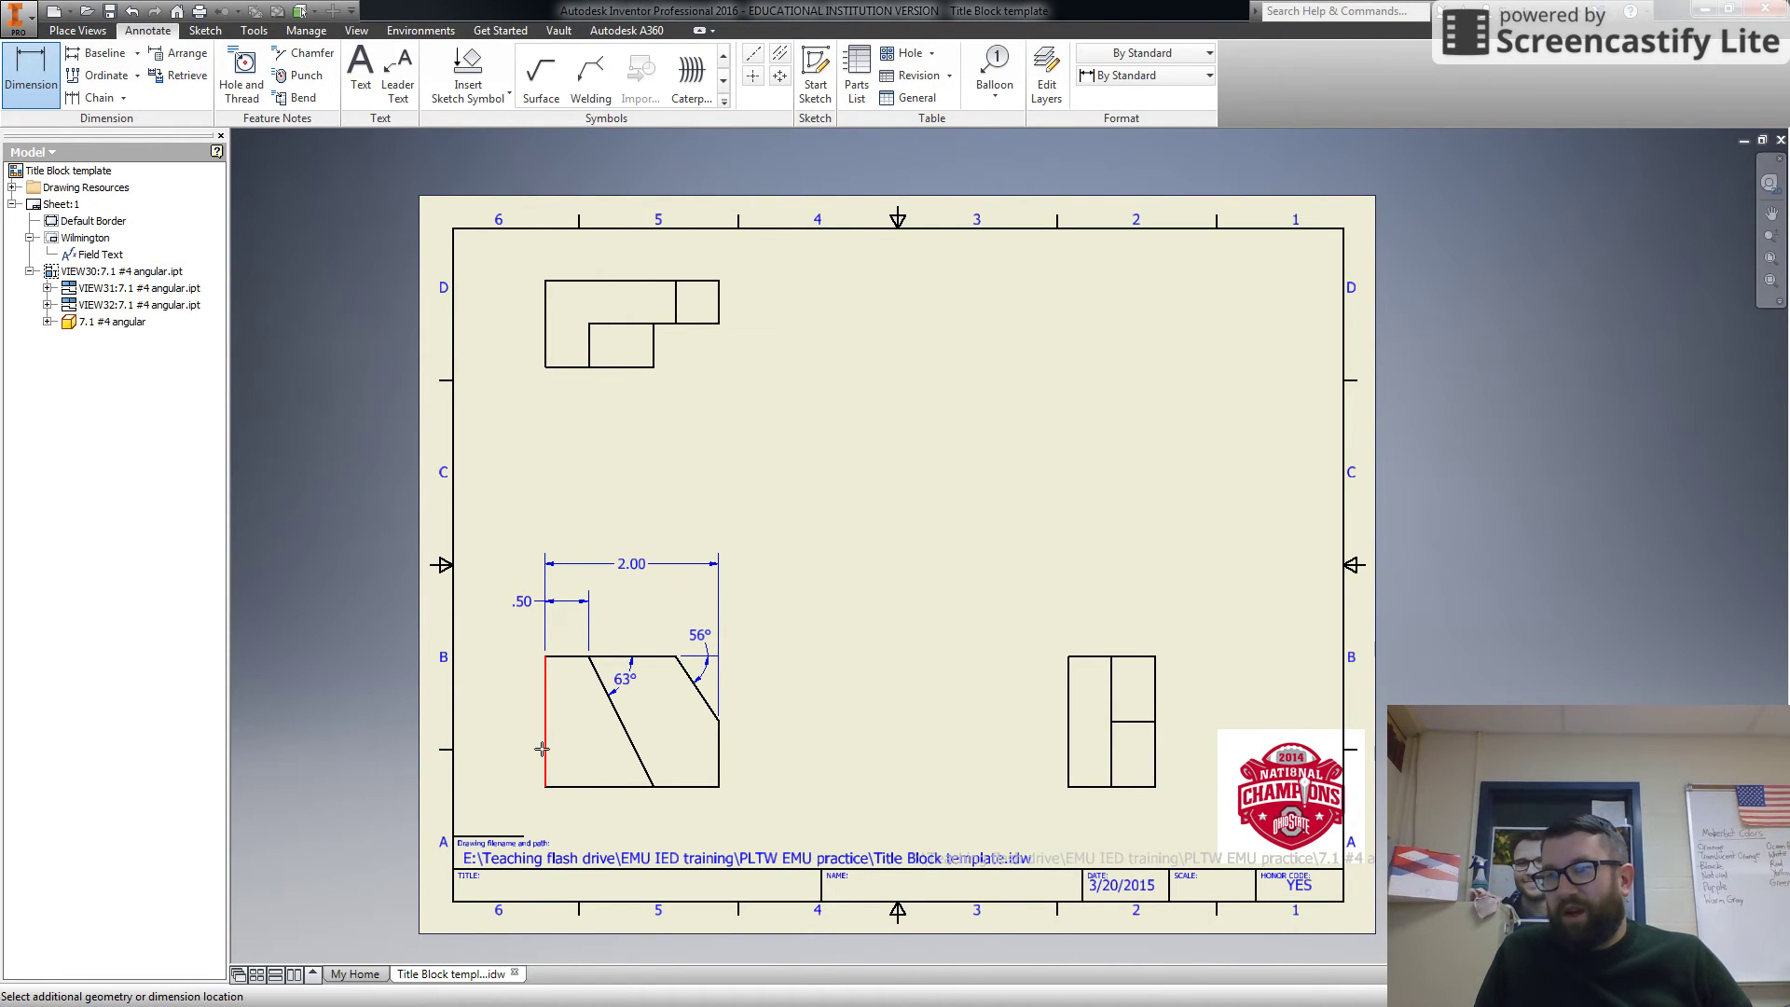
{"action": "left_click", "coordinate": [653, 786]}
{"action": "left_click", "coordinate": [631, 590]}
{"action": "left_click", "coordinate": [656, 466]}
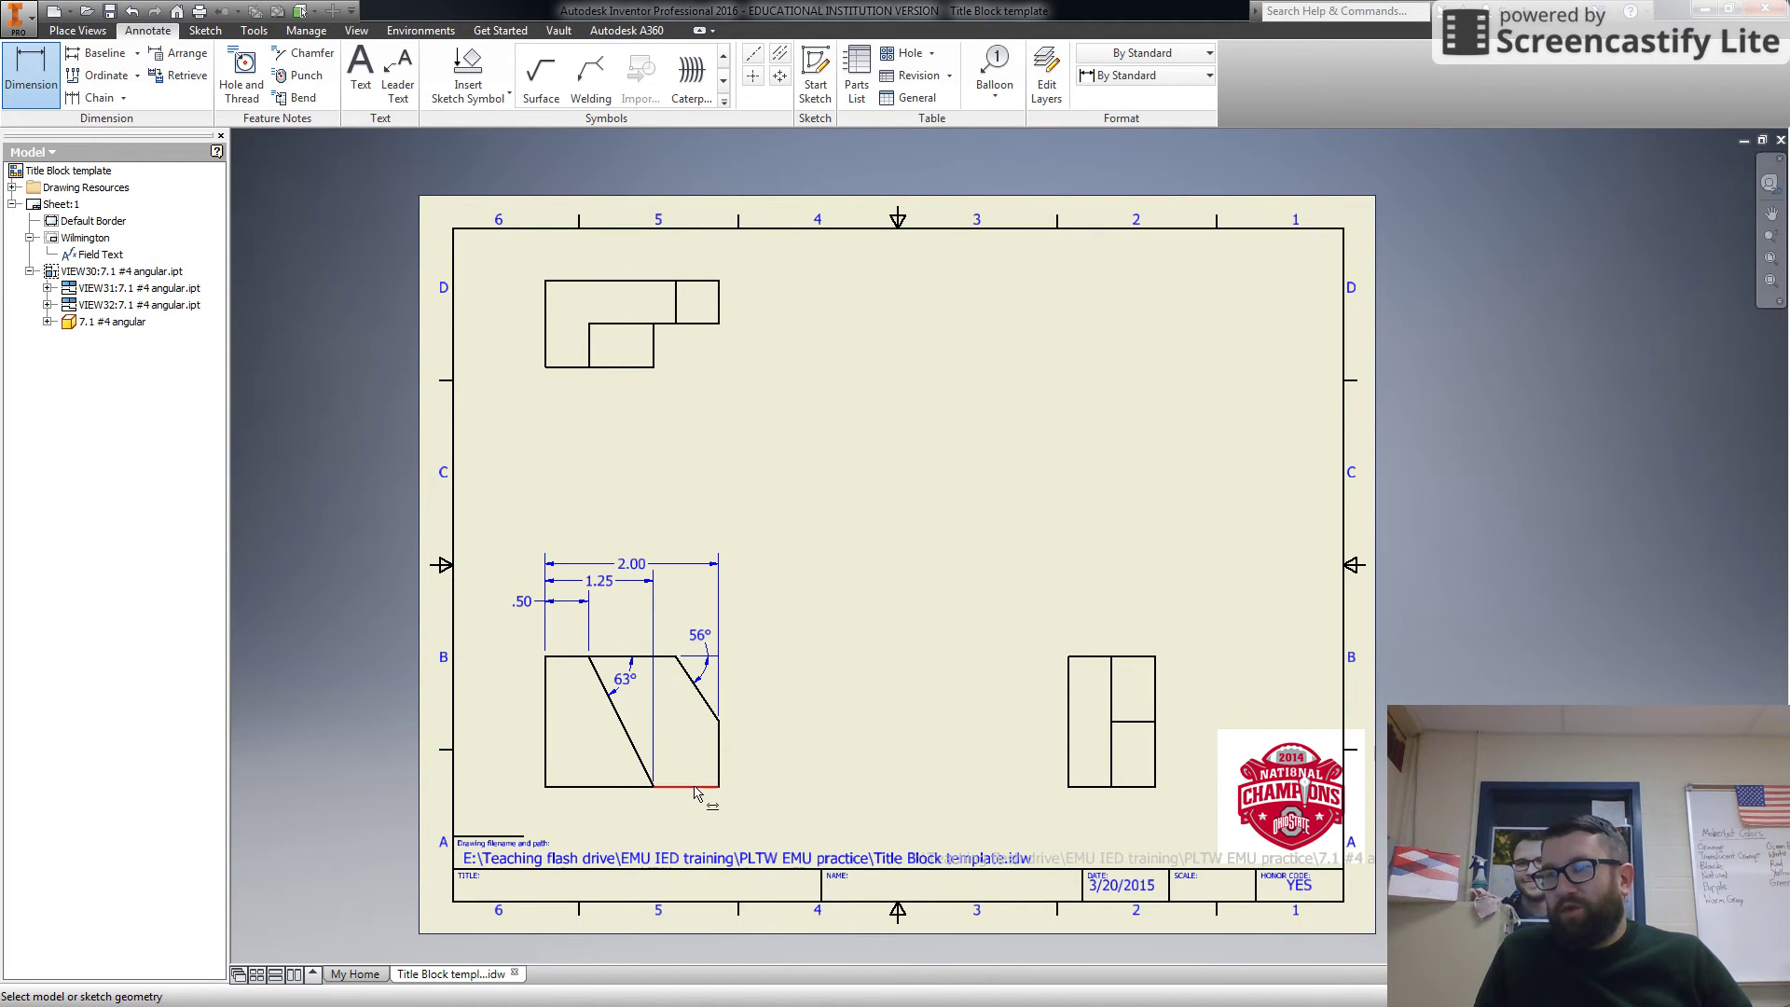
Dimension the front view's 1.50 height between bottom and top edges, placed on the right
{"action": "left_click", "coordinate": [620, 787]}
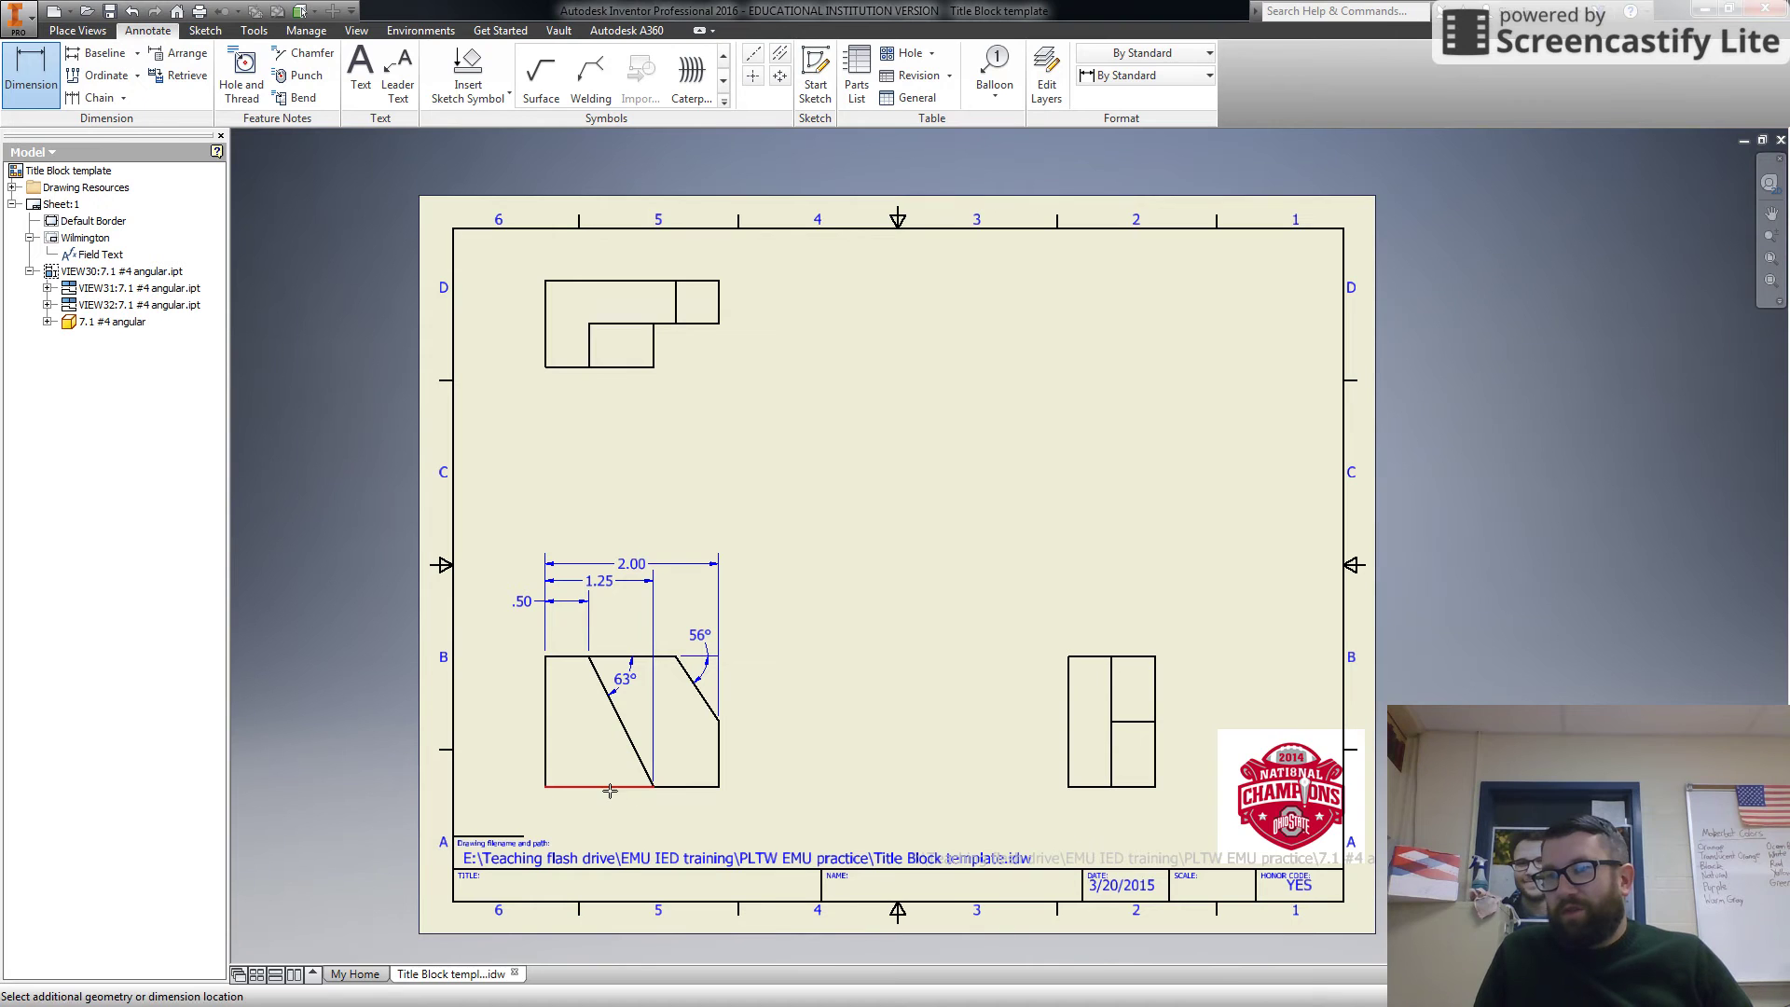
{"action": "left_click", "coordinate": [667, 657]}
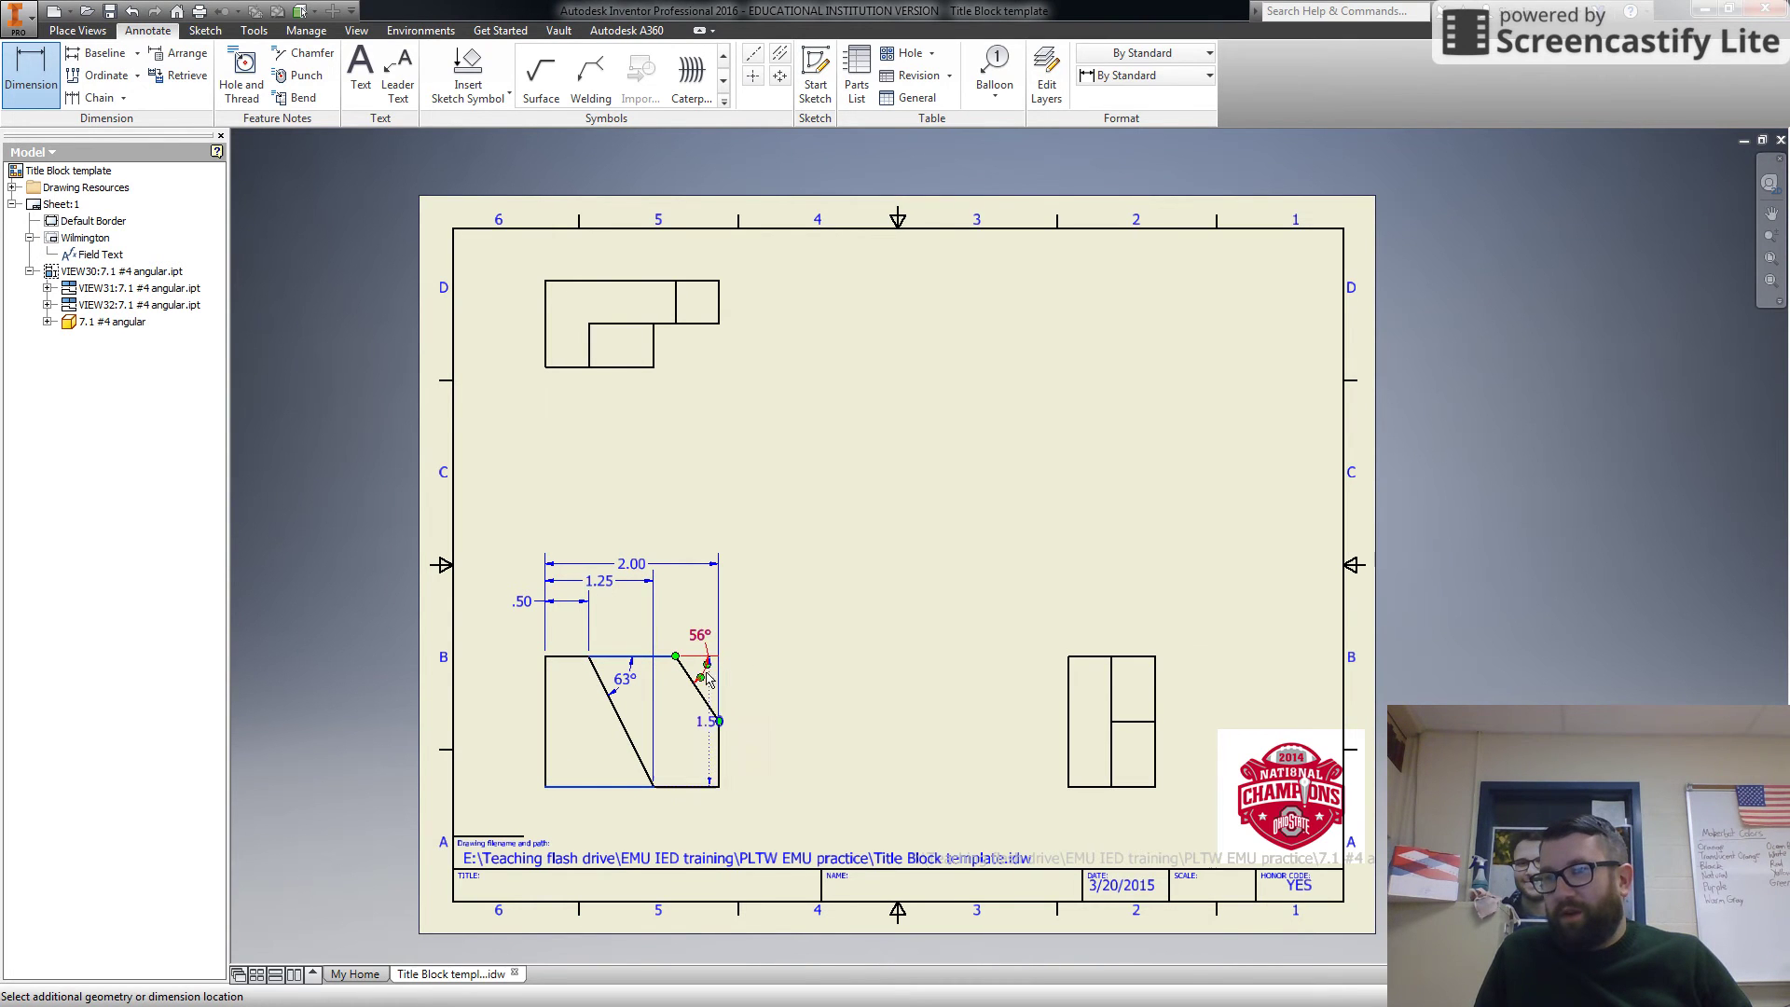
{"action": "left_click", "coordinate": [795, 706]}
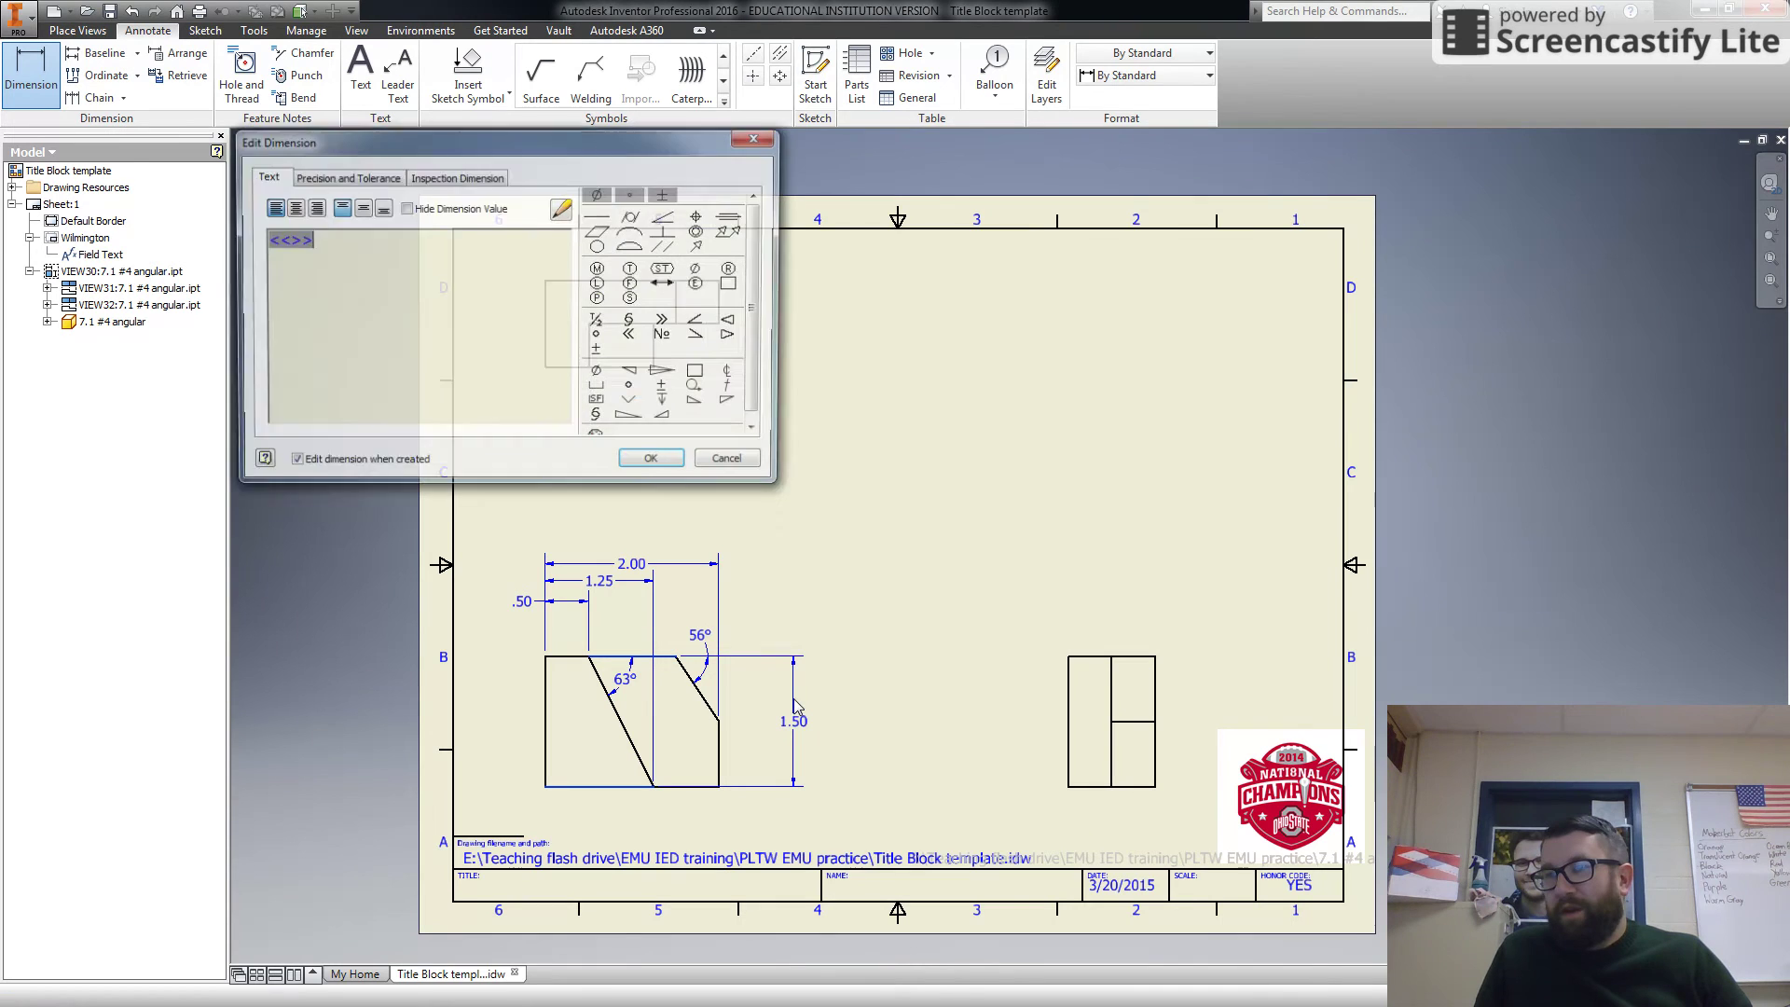
{"action": "left_click", "coordinate": [653, 470]}
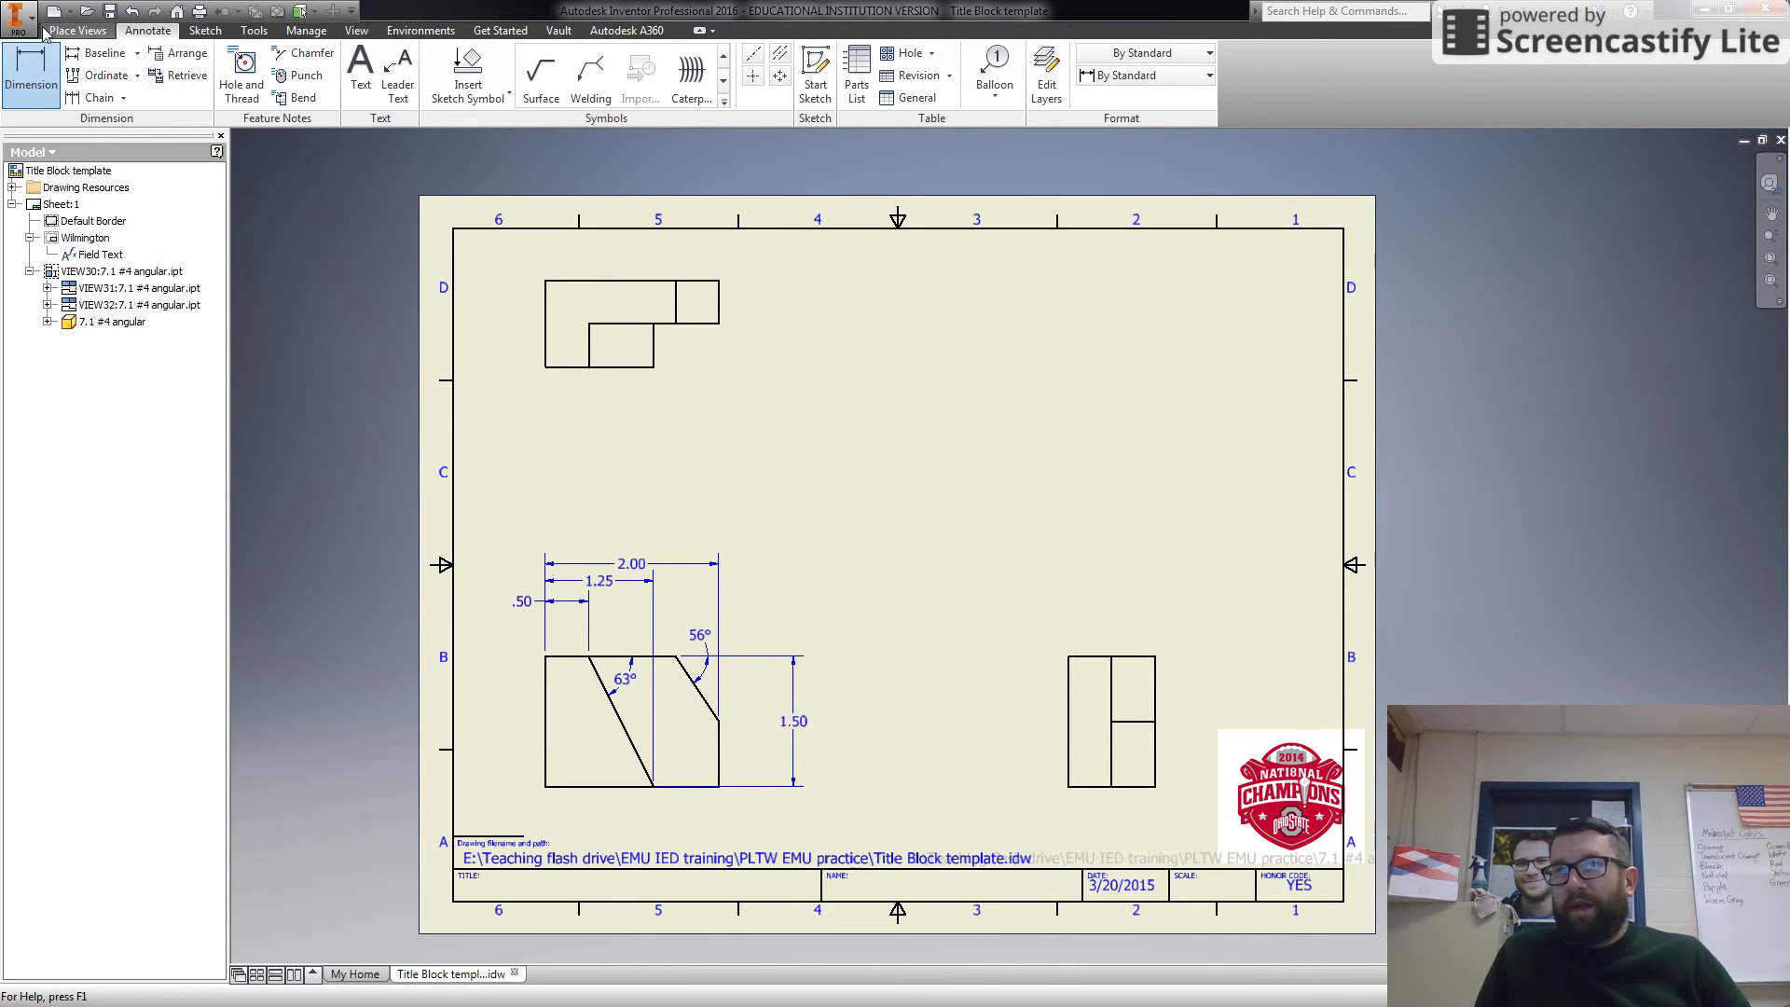
Place a shaded isometric base view of 7.1 #4 angular in the sheet's upper right
{"action": "left_click", "coordinate": [77, 31]}
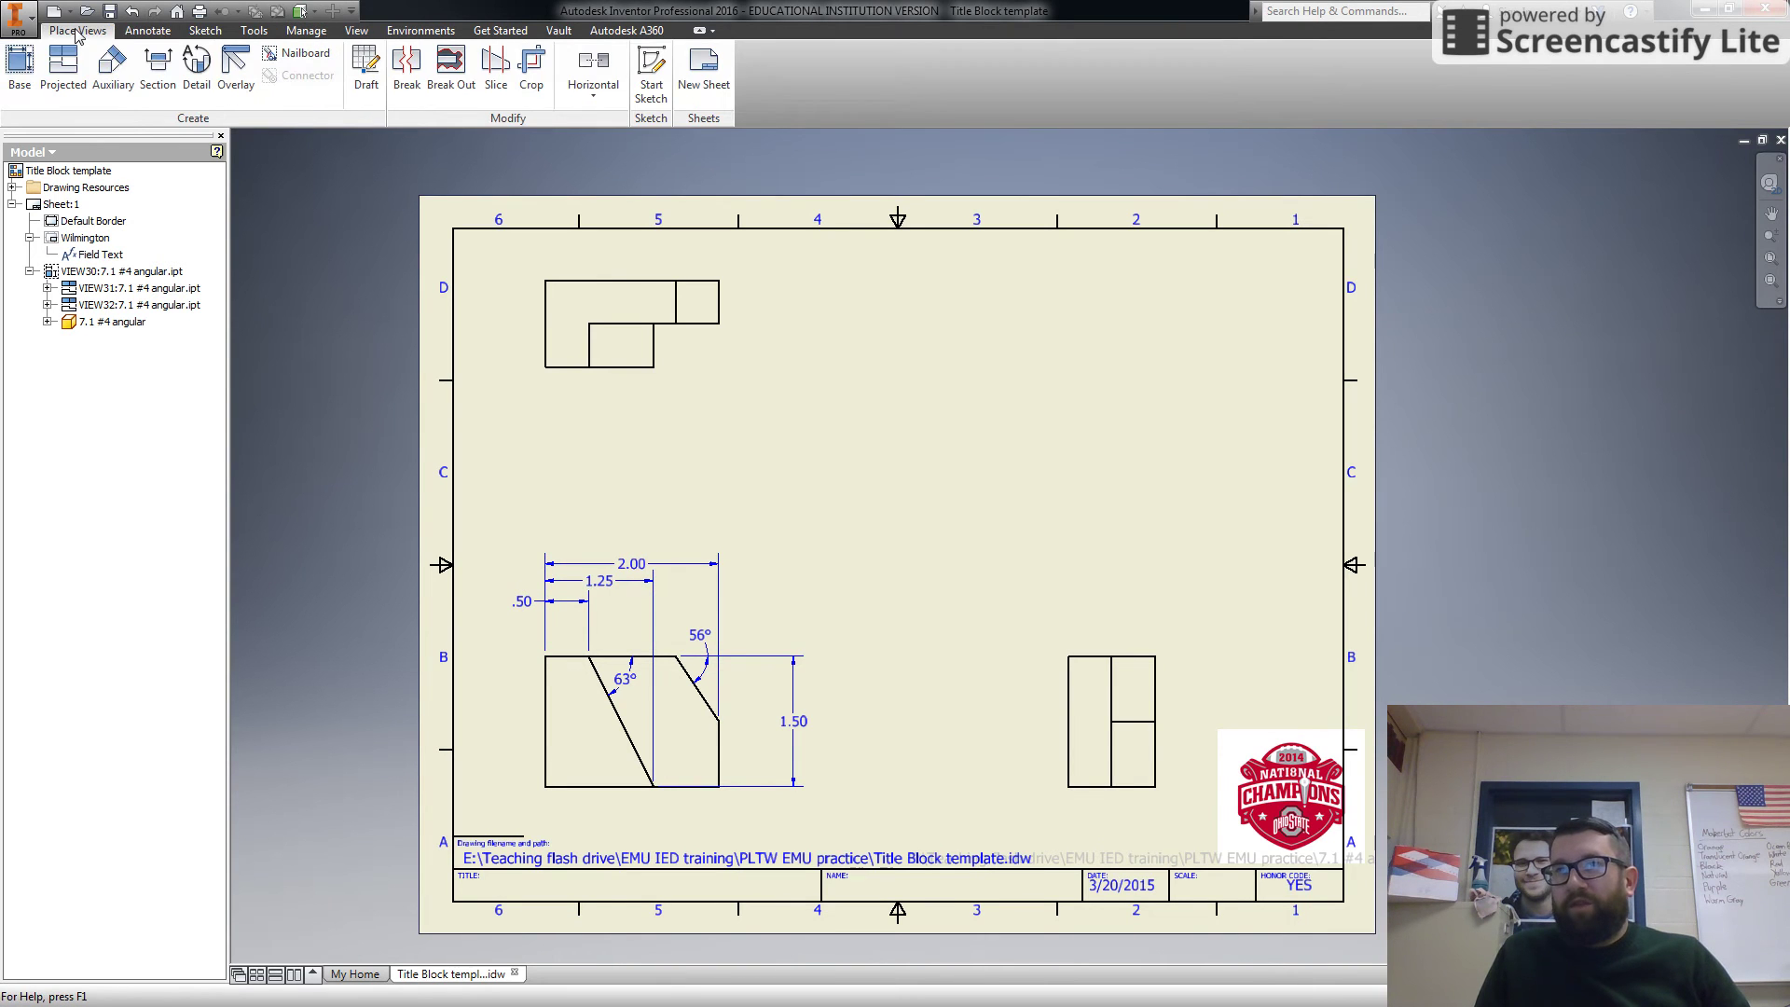
{"action": "left_click", "coordinate": [23, 75]}
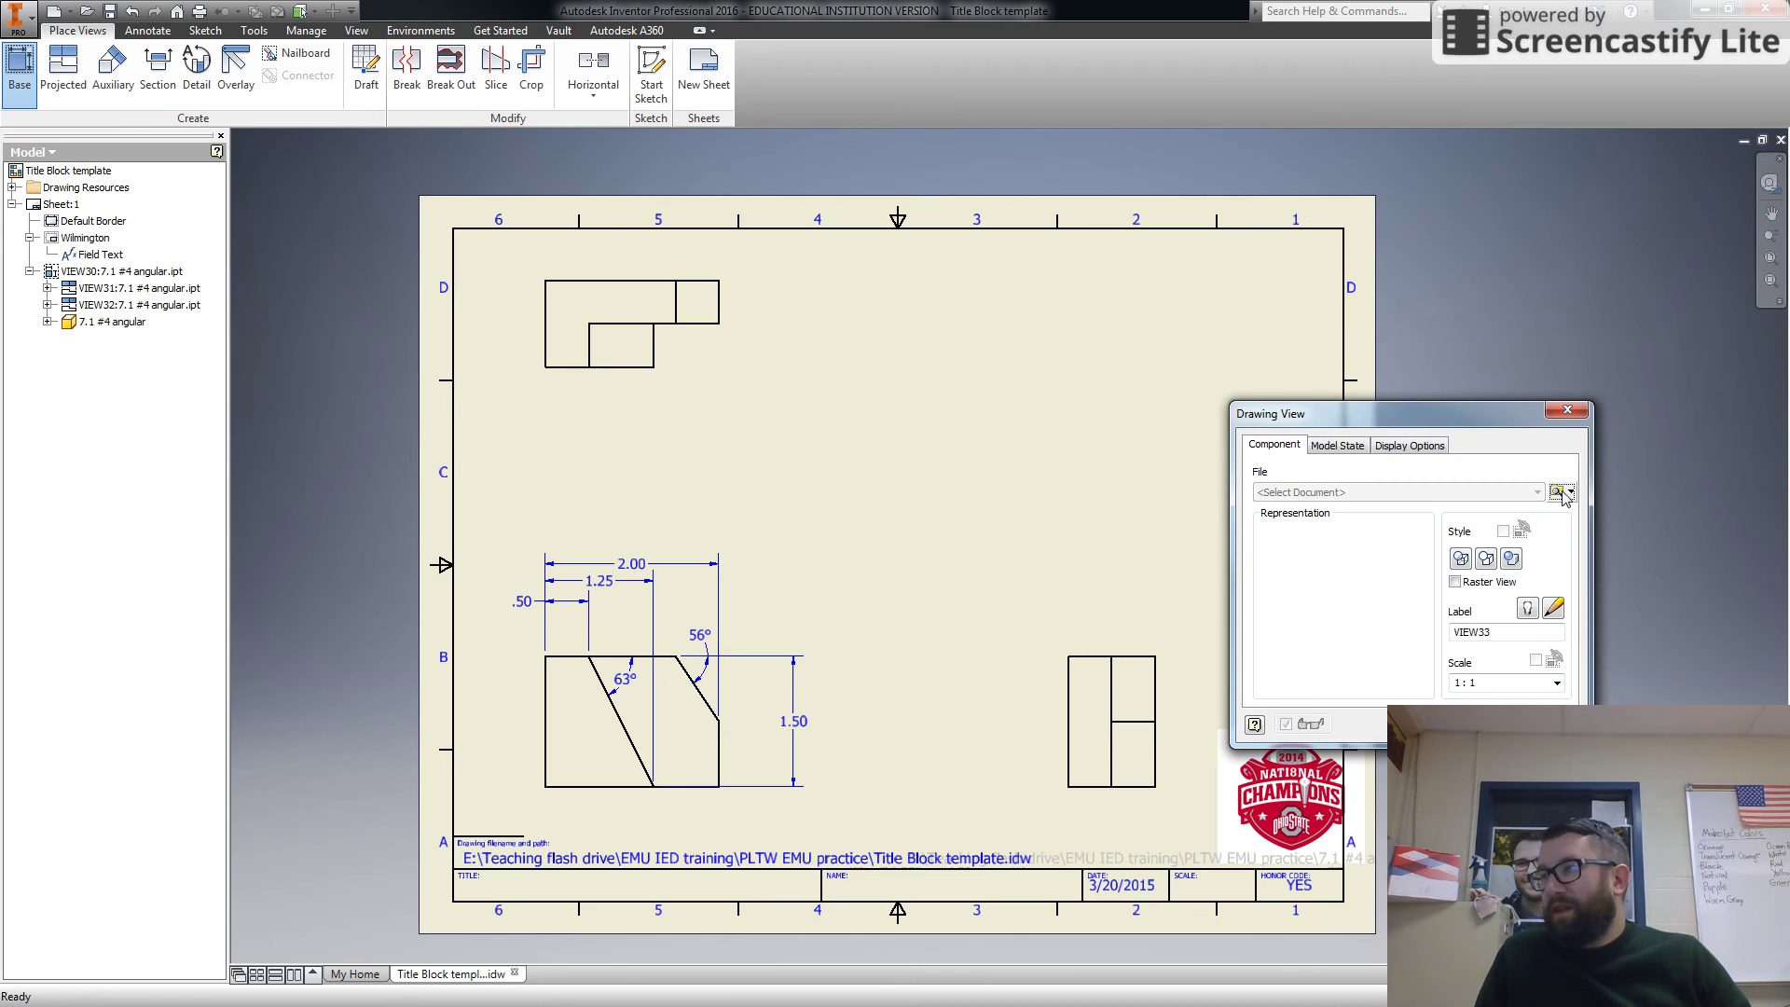
{"action": "left_click", "coordinate": [1559, 492]}
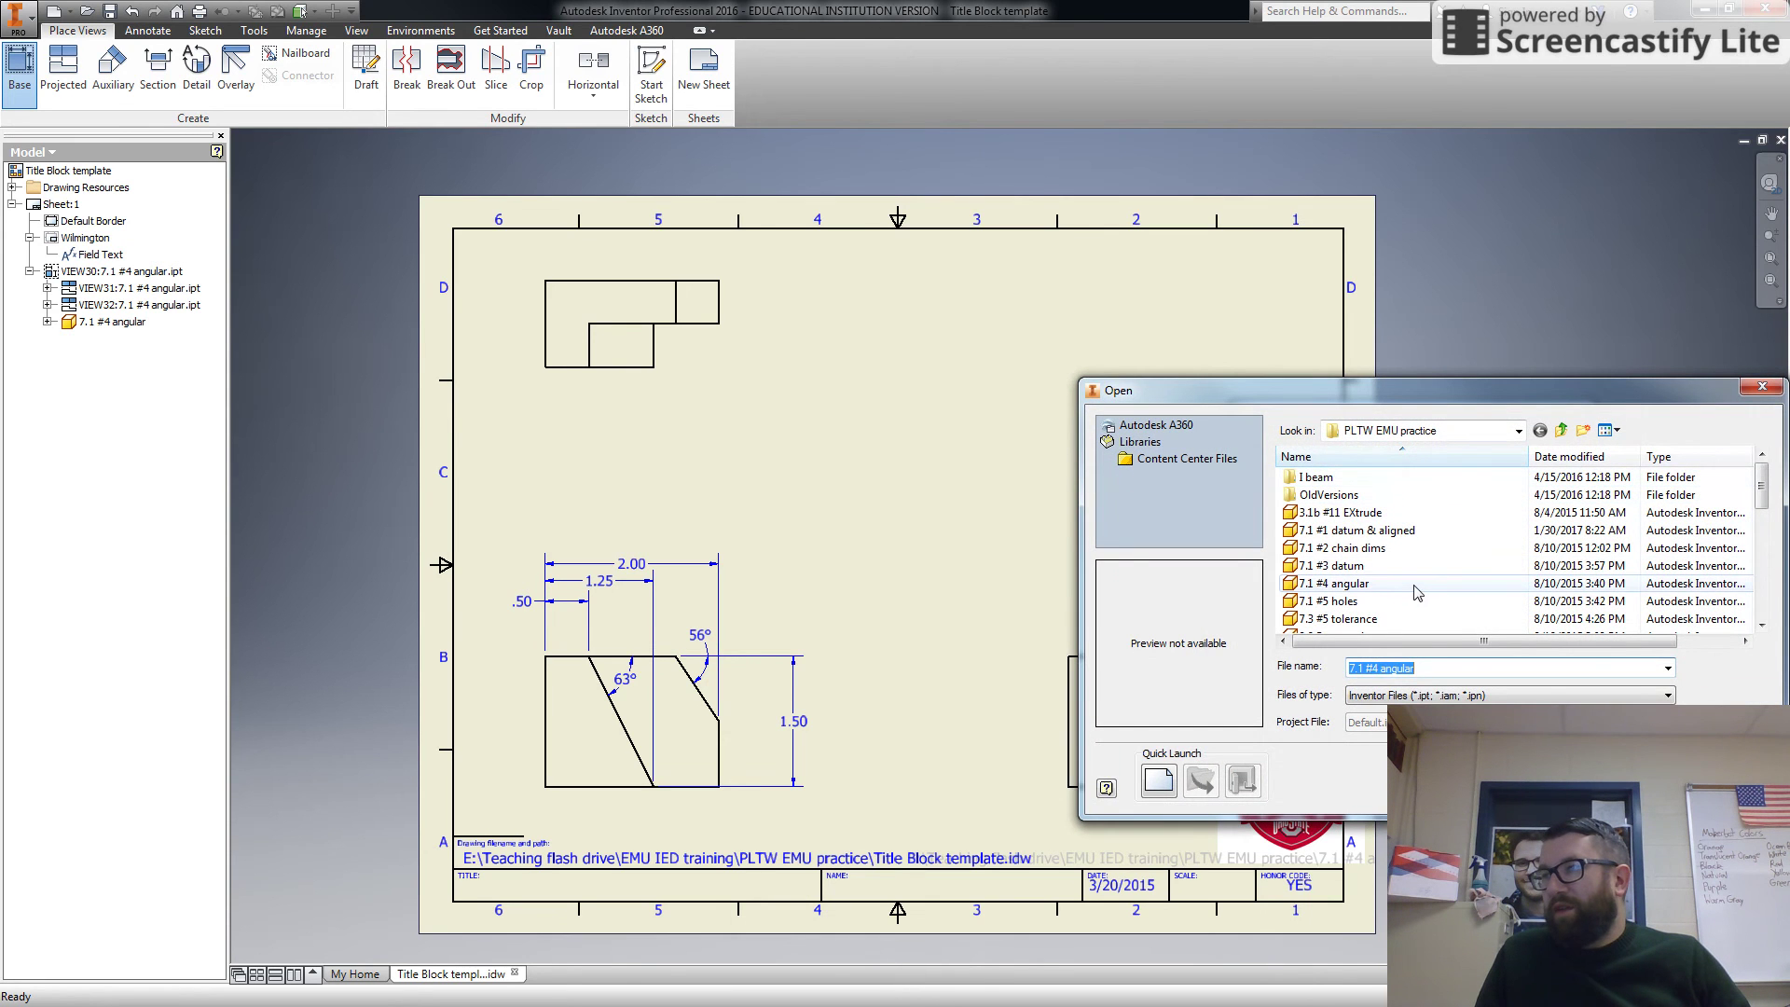
{"action": "left_click", "coordinate": [1416, 588]}
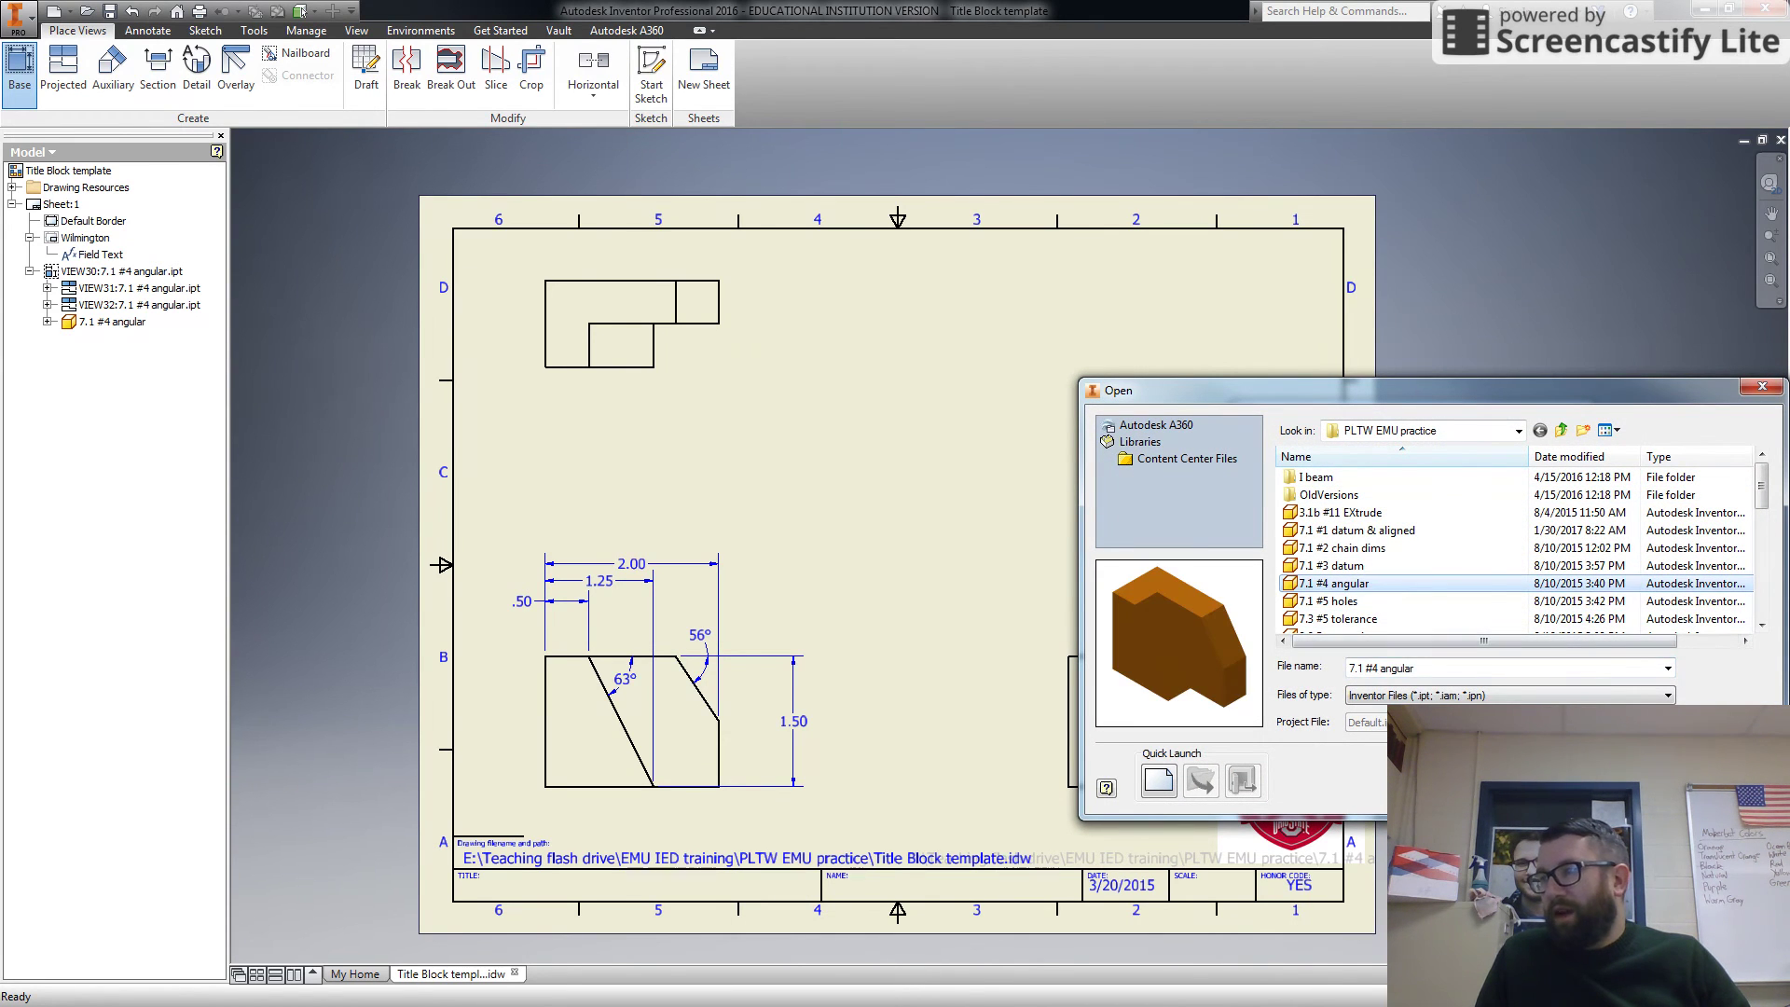
{"action": "double_click", "coordinate": [1416, 583]}
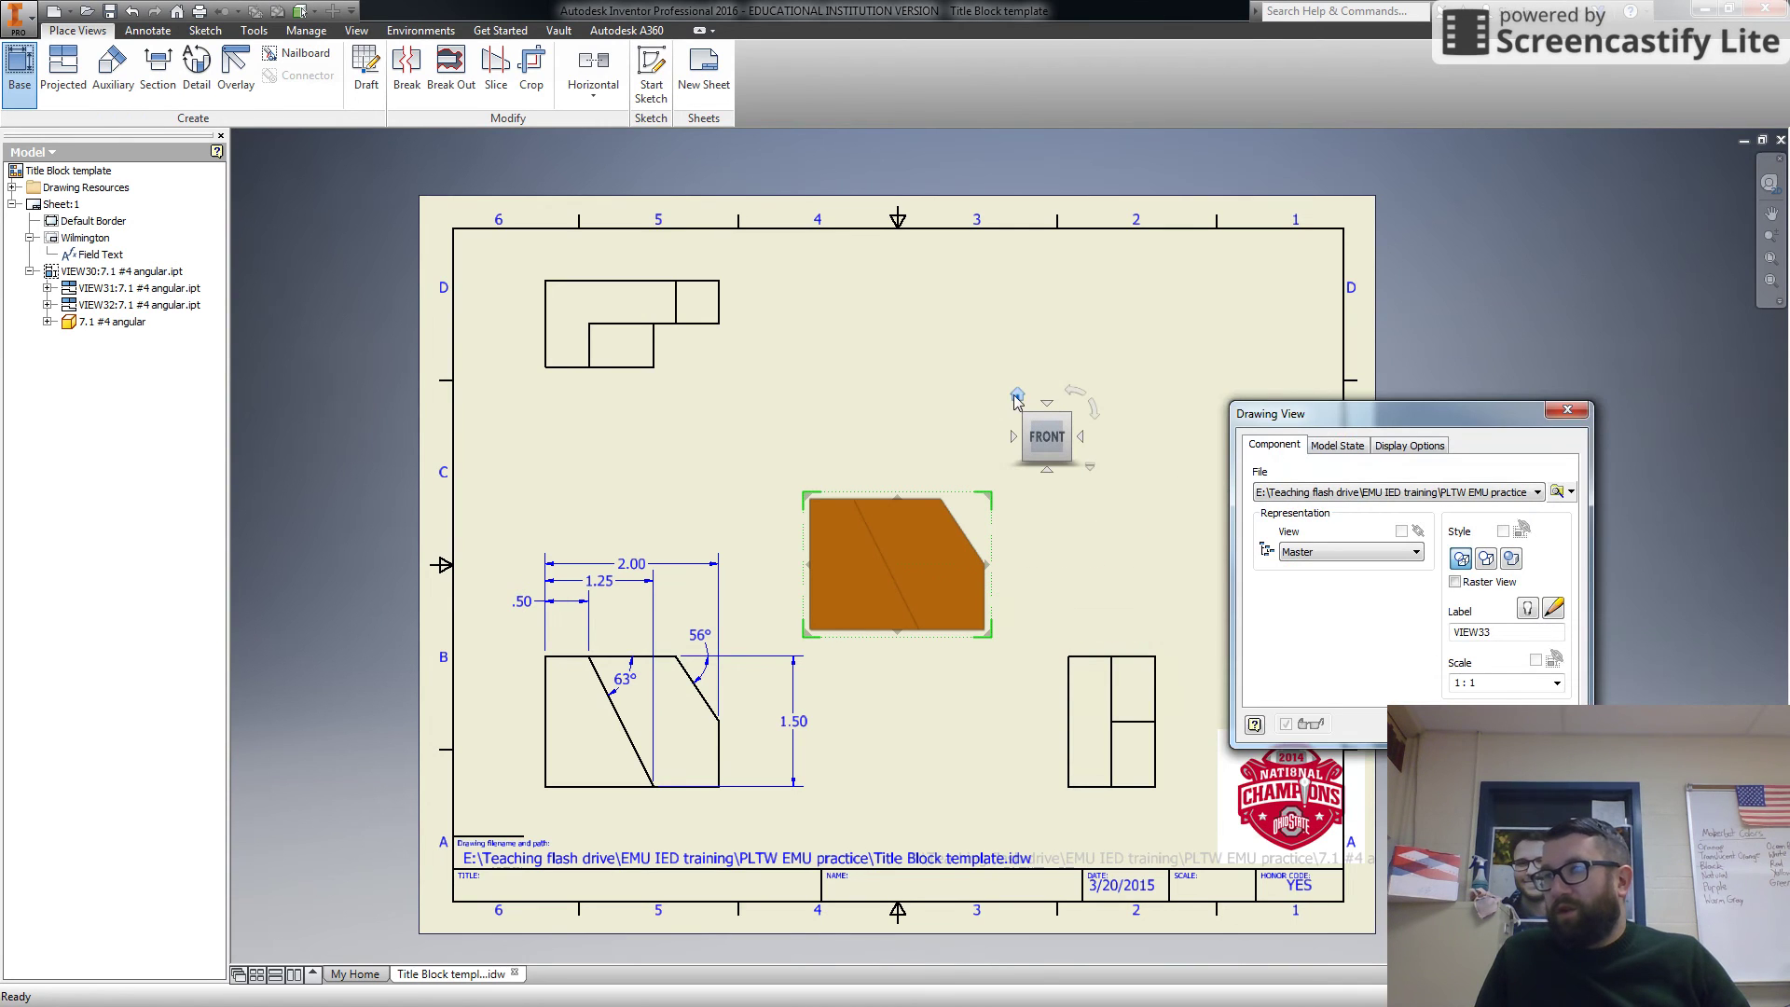
{"action": "left_click", "coordinate": [1018, 394]}
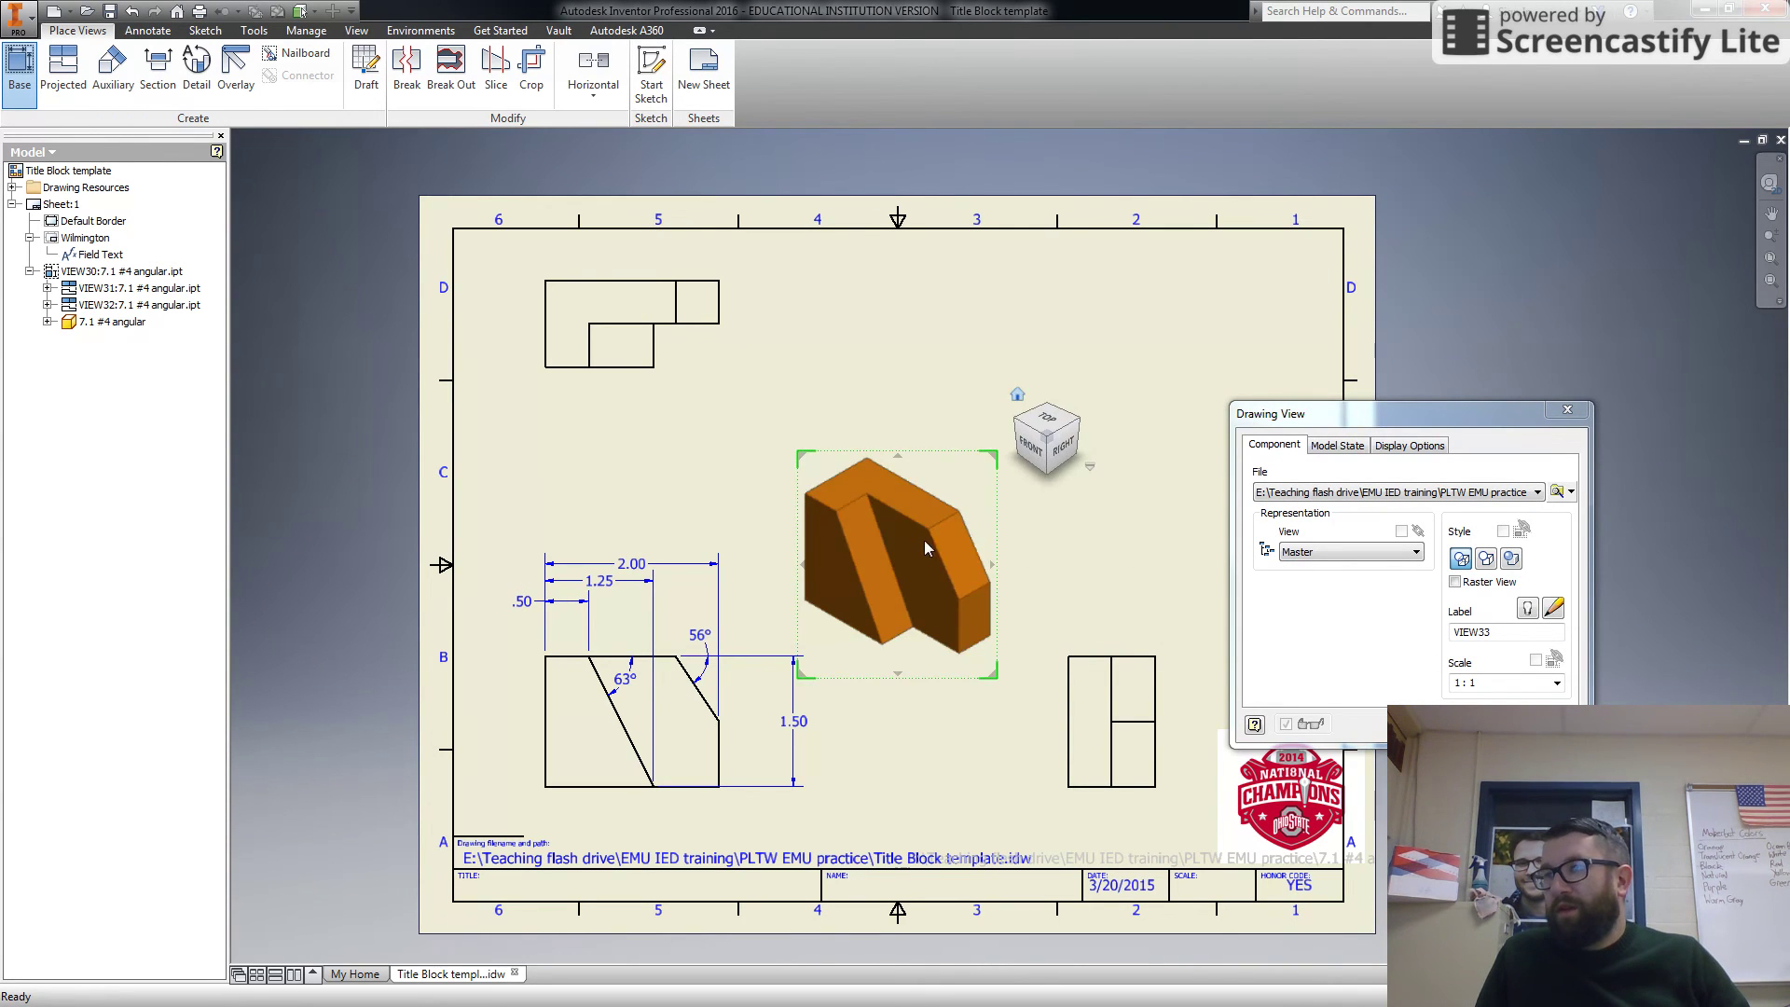
{"action": "left_click_drag", "start_coordinate": [923, 545], "coordinate": [1122, 388]}
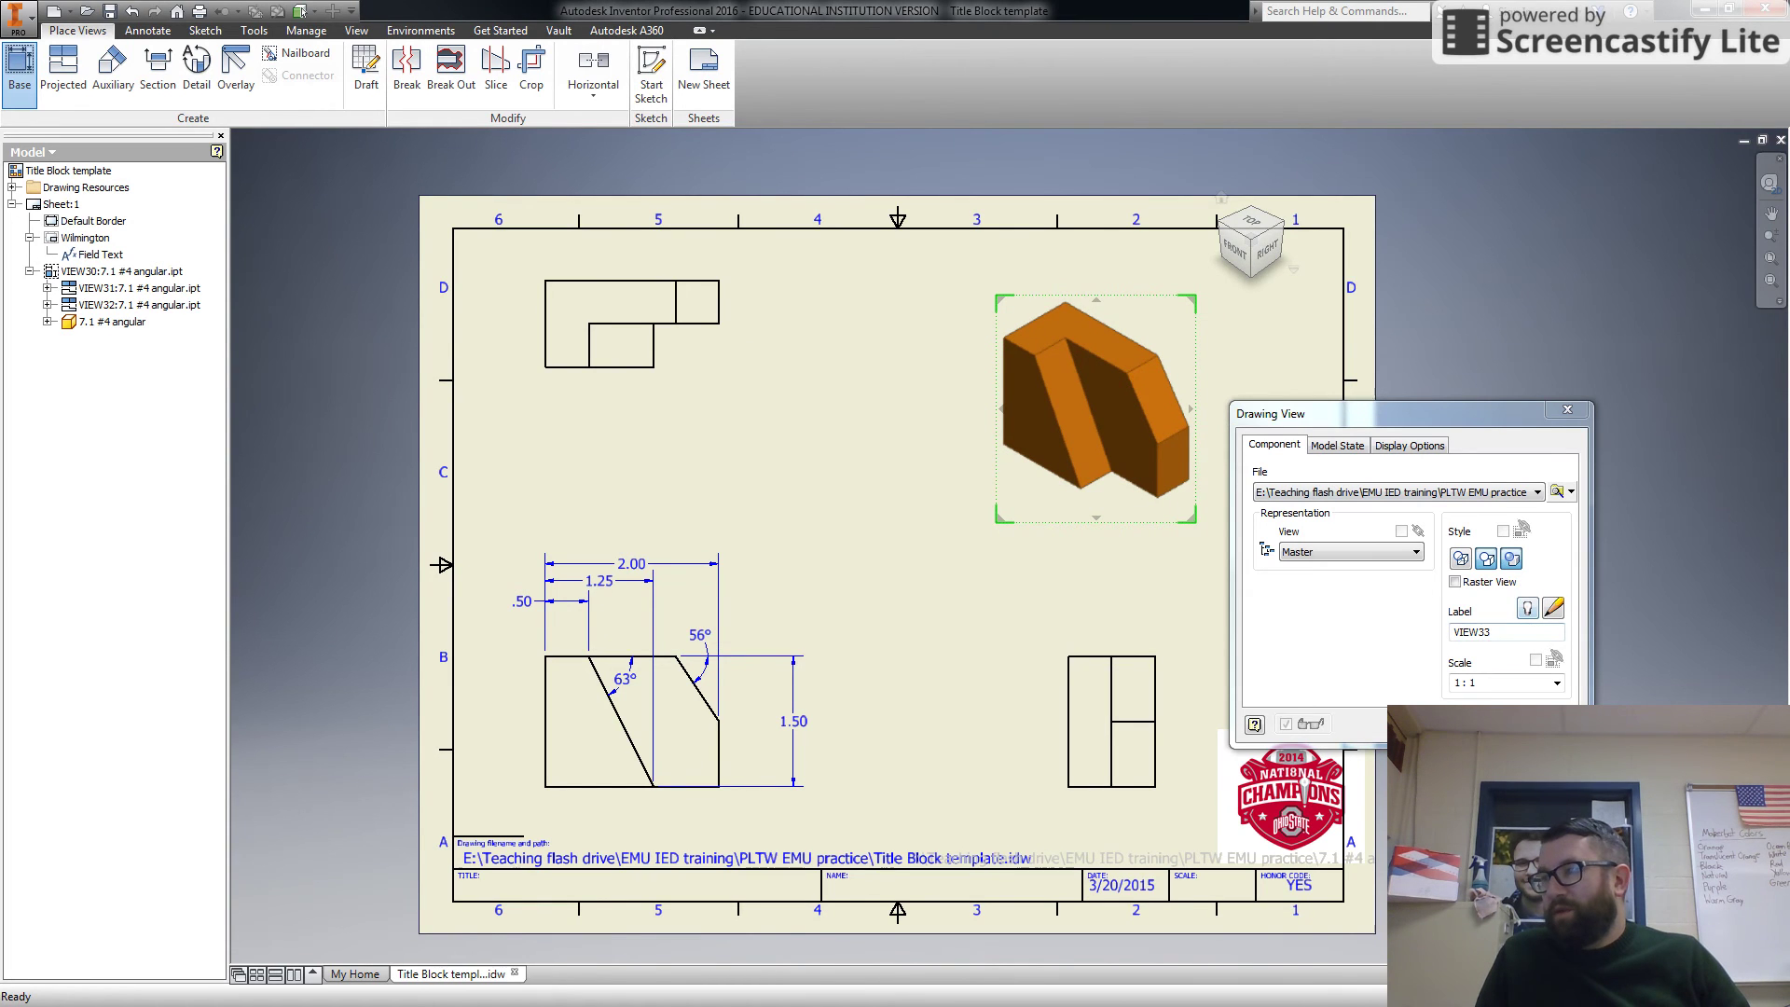
{"action": "left_click", "coordinate": [1492, 723]}
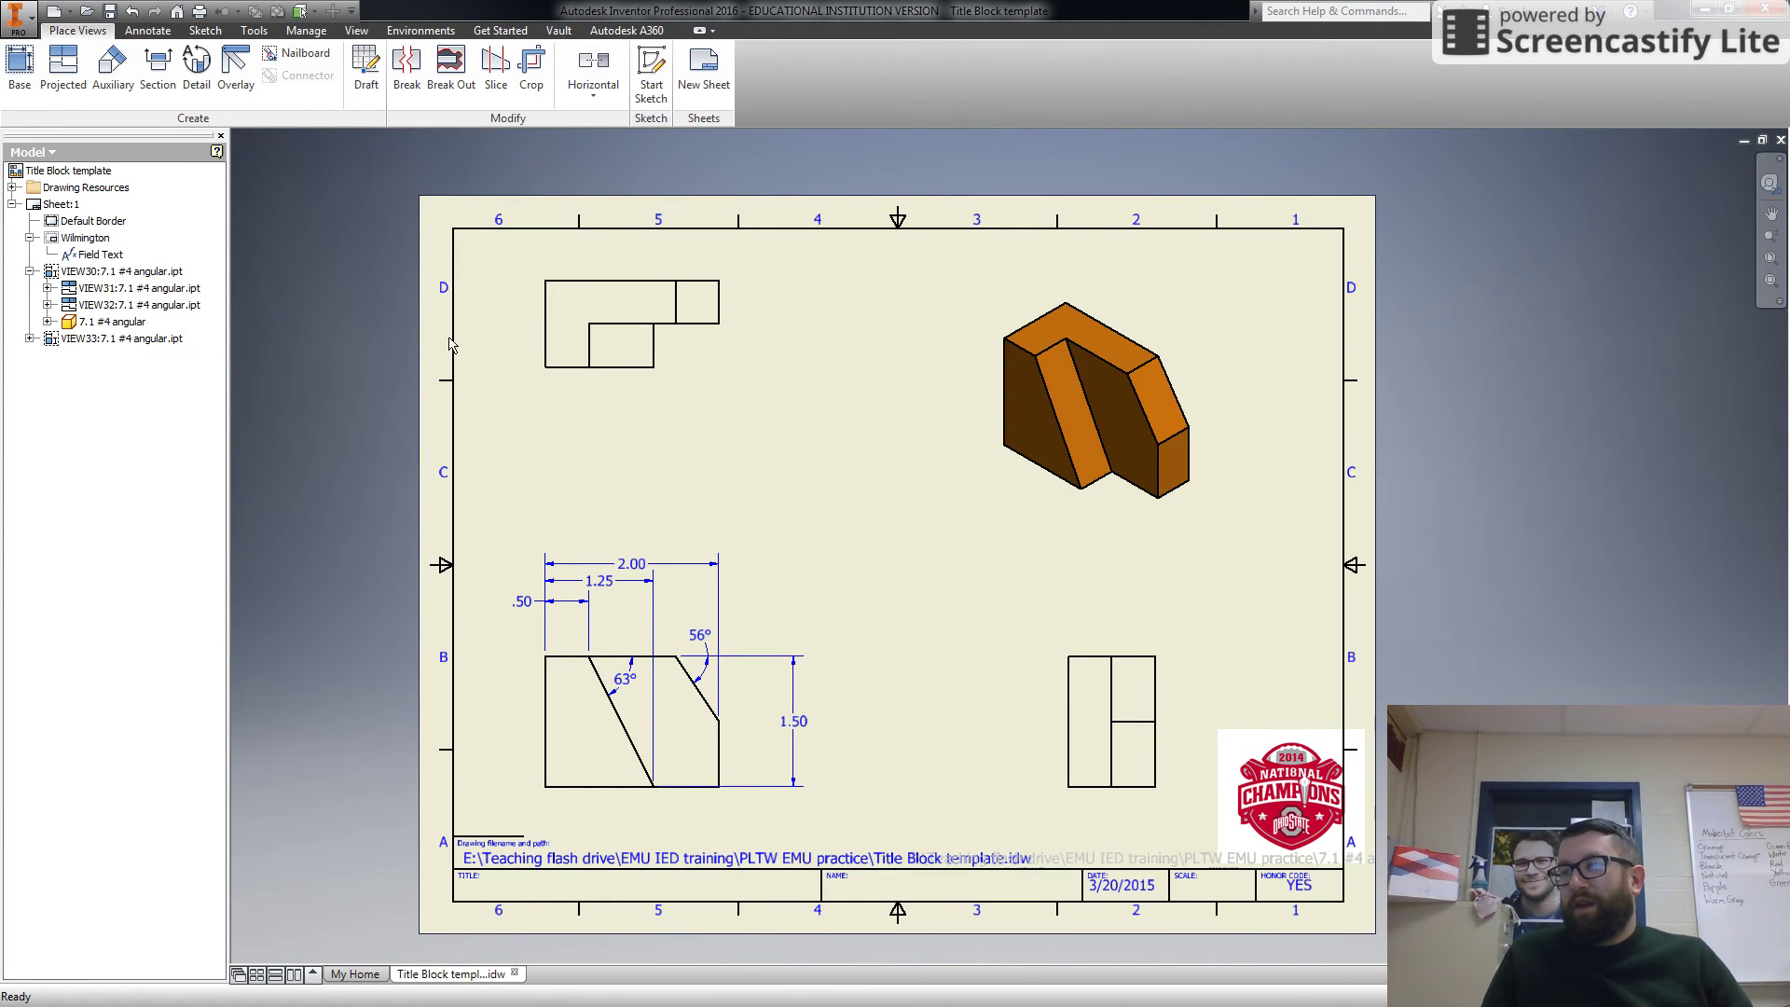
Fill the title block with title 7.1 #4, the drafter's name and scale 1:1
{"action": "double_click", "coordinate": [93, 255]}
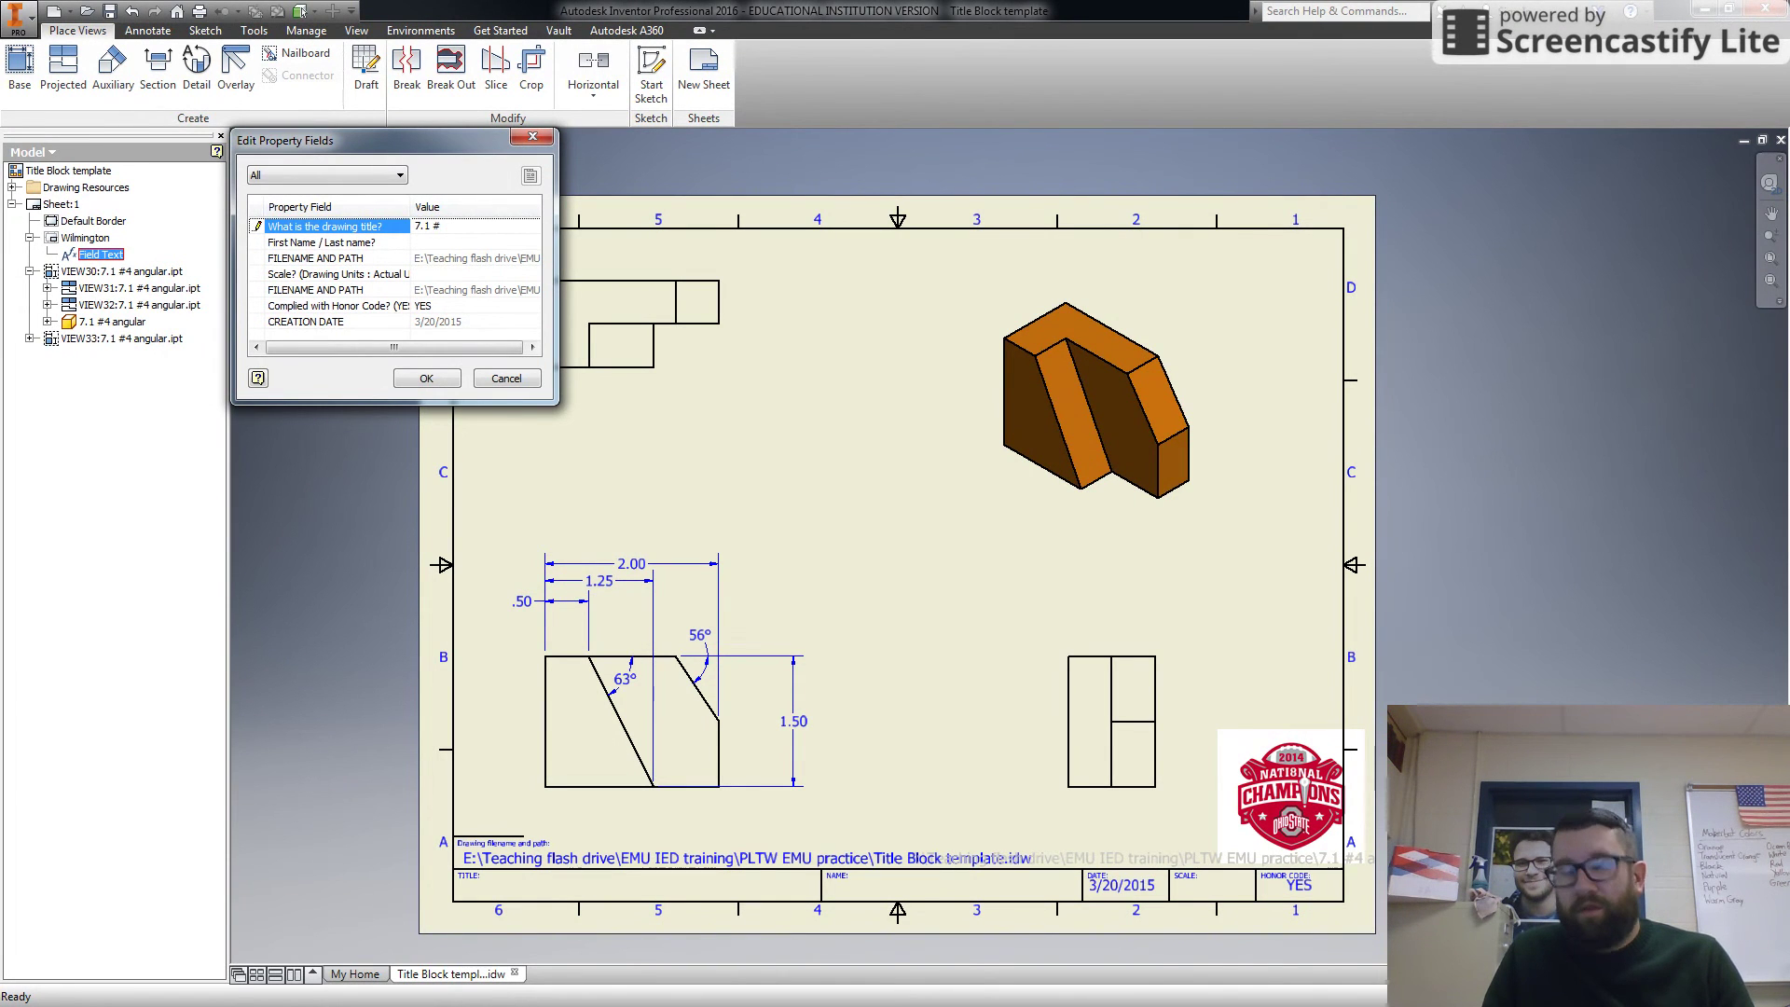
{"action": "left_click", "coordinate": [447, 241]}
{"action": "type", "text": "Mr. Pope"}
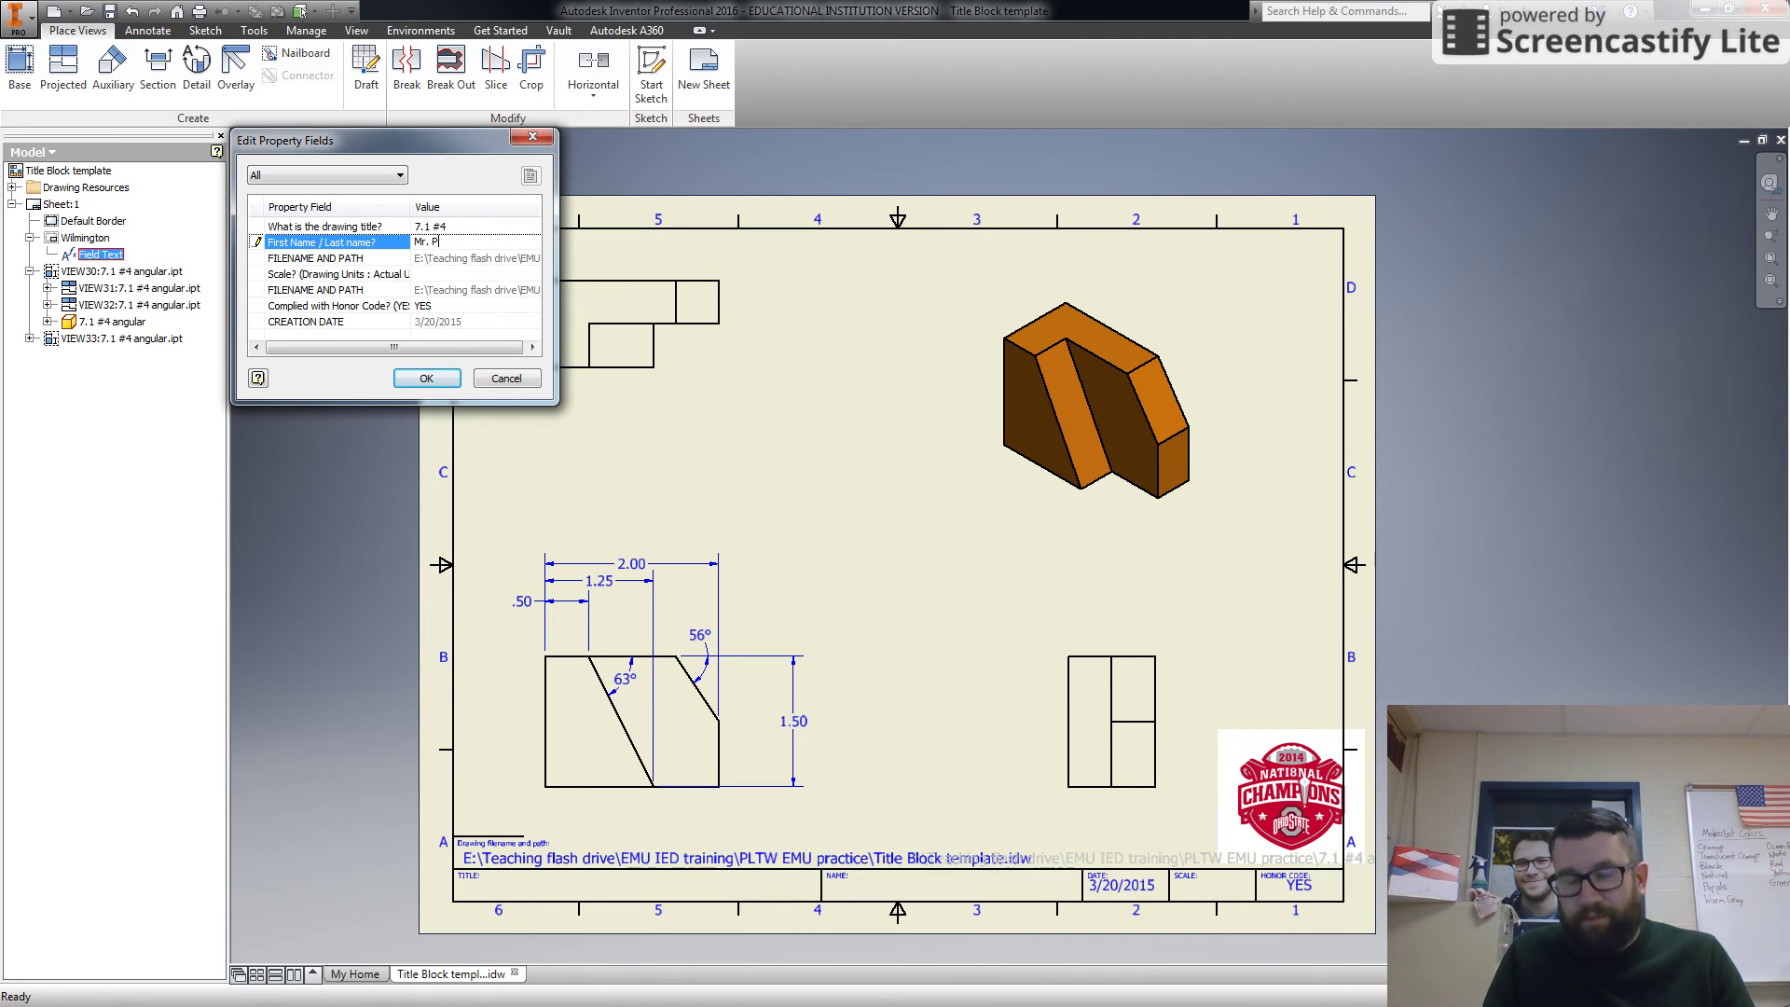
{"action": "left_click", "coordinate": [431, 322]}
{"action": "left_click", "coordinate": [434, 274]}
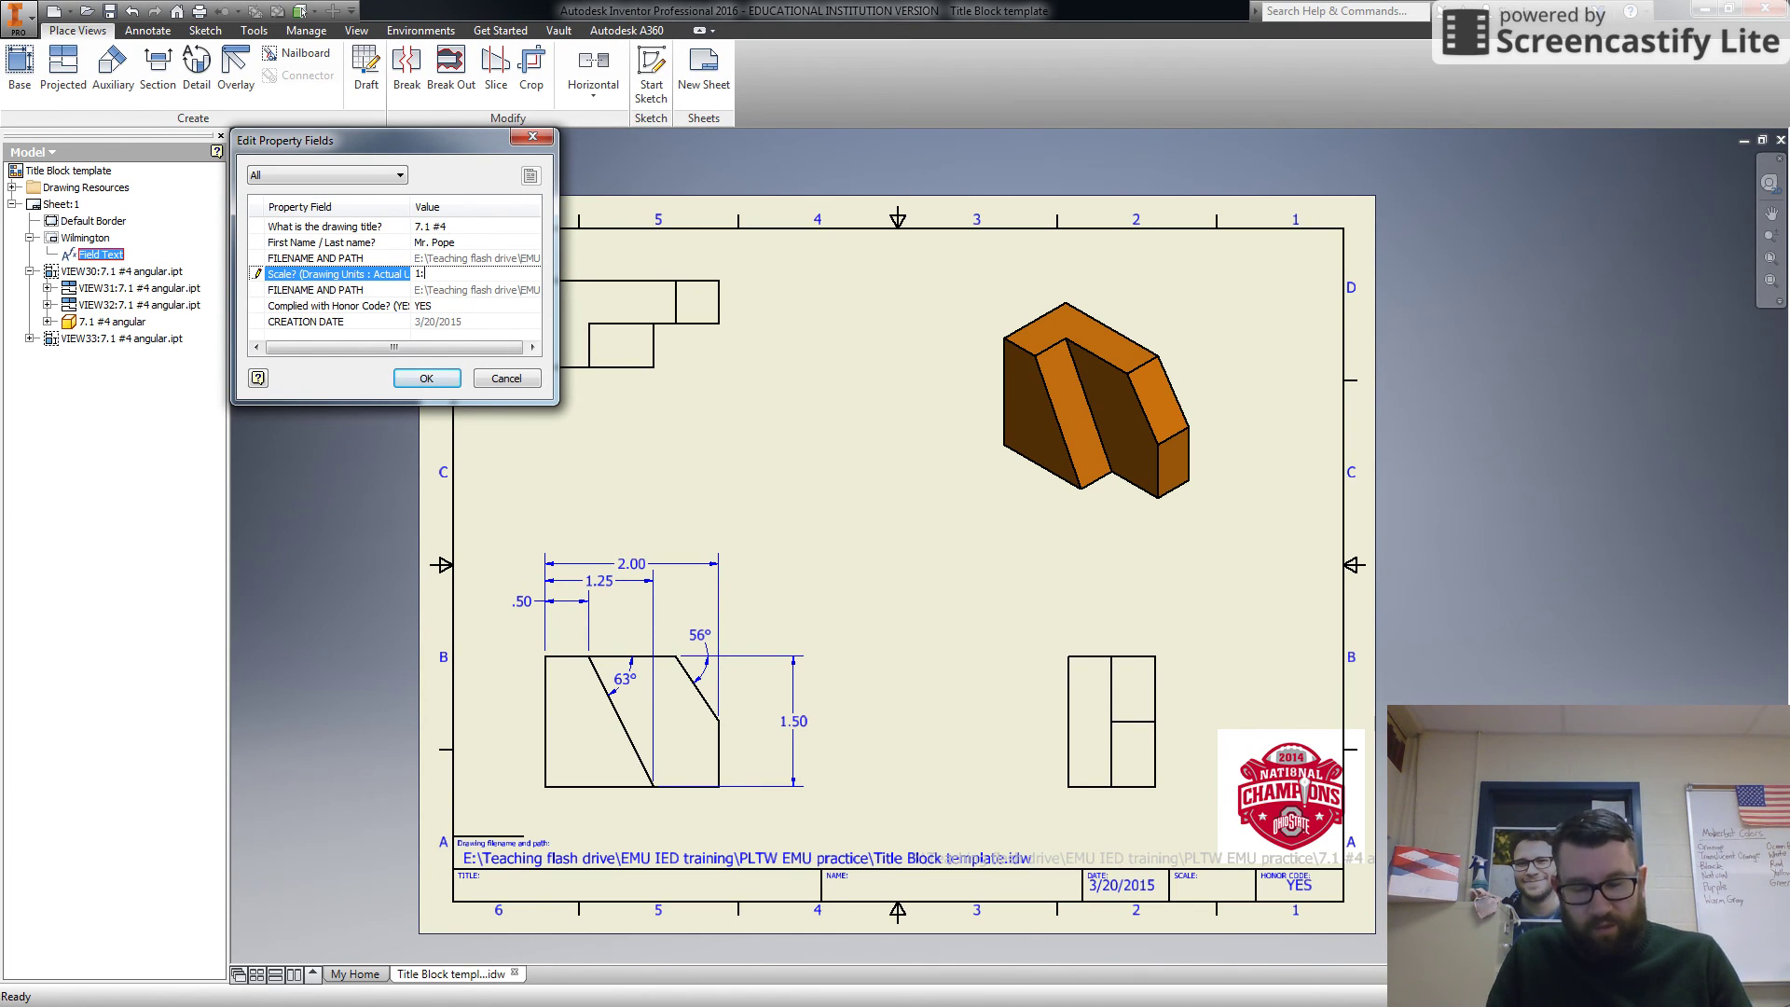
{"action": "type", "text": "1:1"}
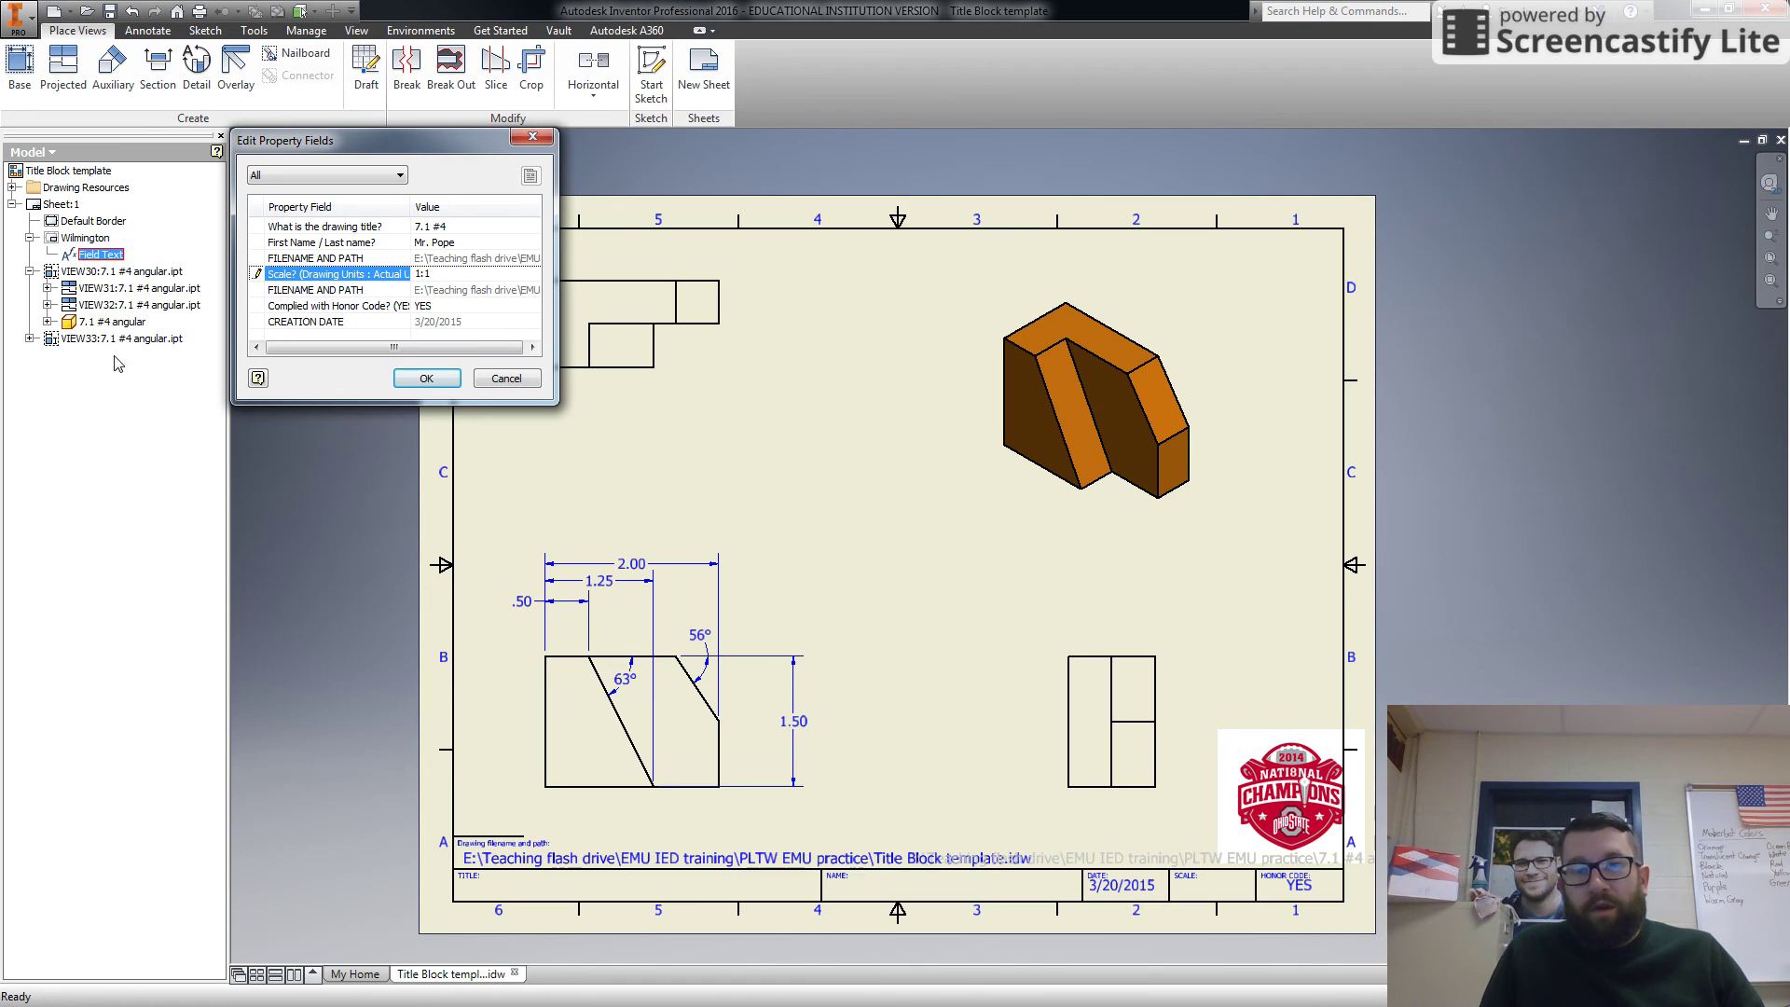
{"action": "left_click", "coordinate": [426, 378]}
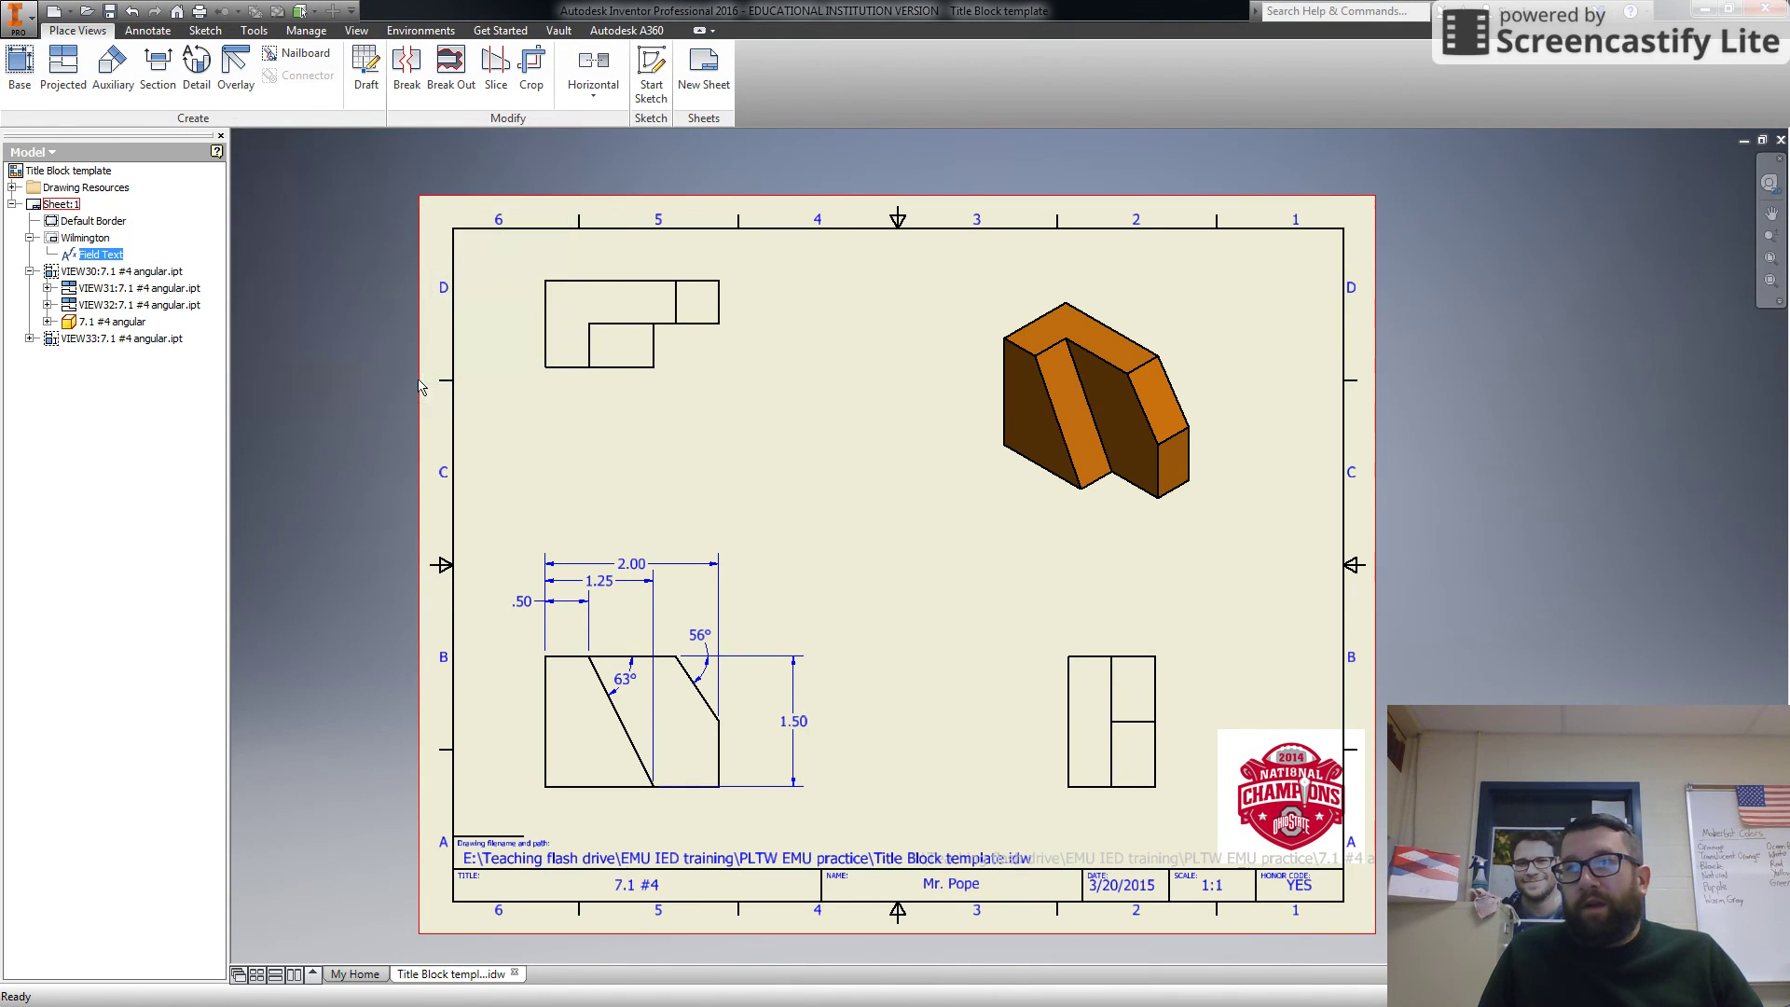
Save As into Teaching flash drive > IED 2016-17 > Teacher Resources > Unit 7 TR
{"action": "left_click", "coordinate": [19, 22]}
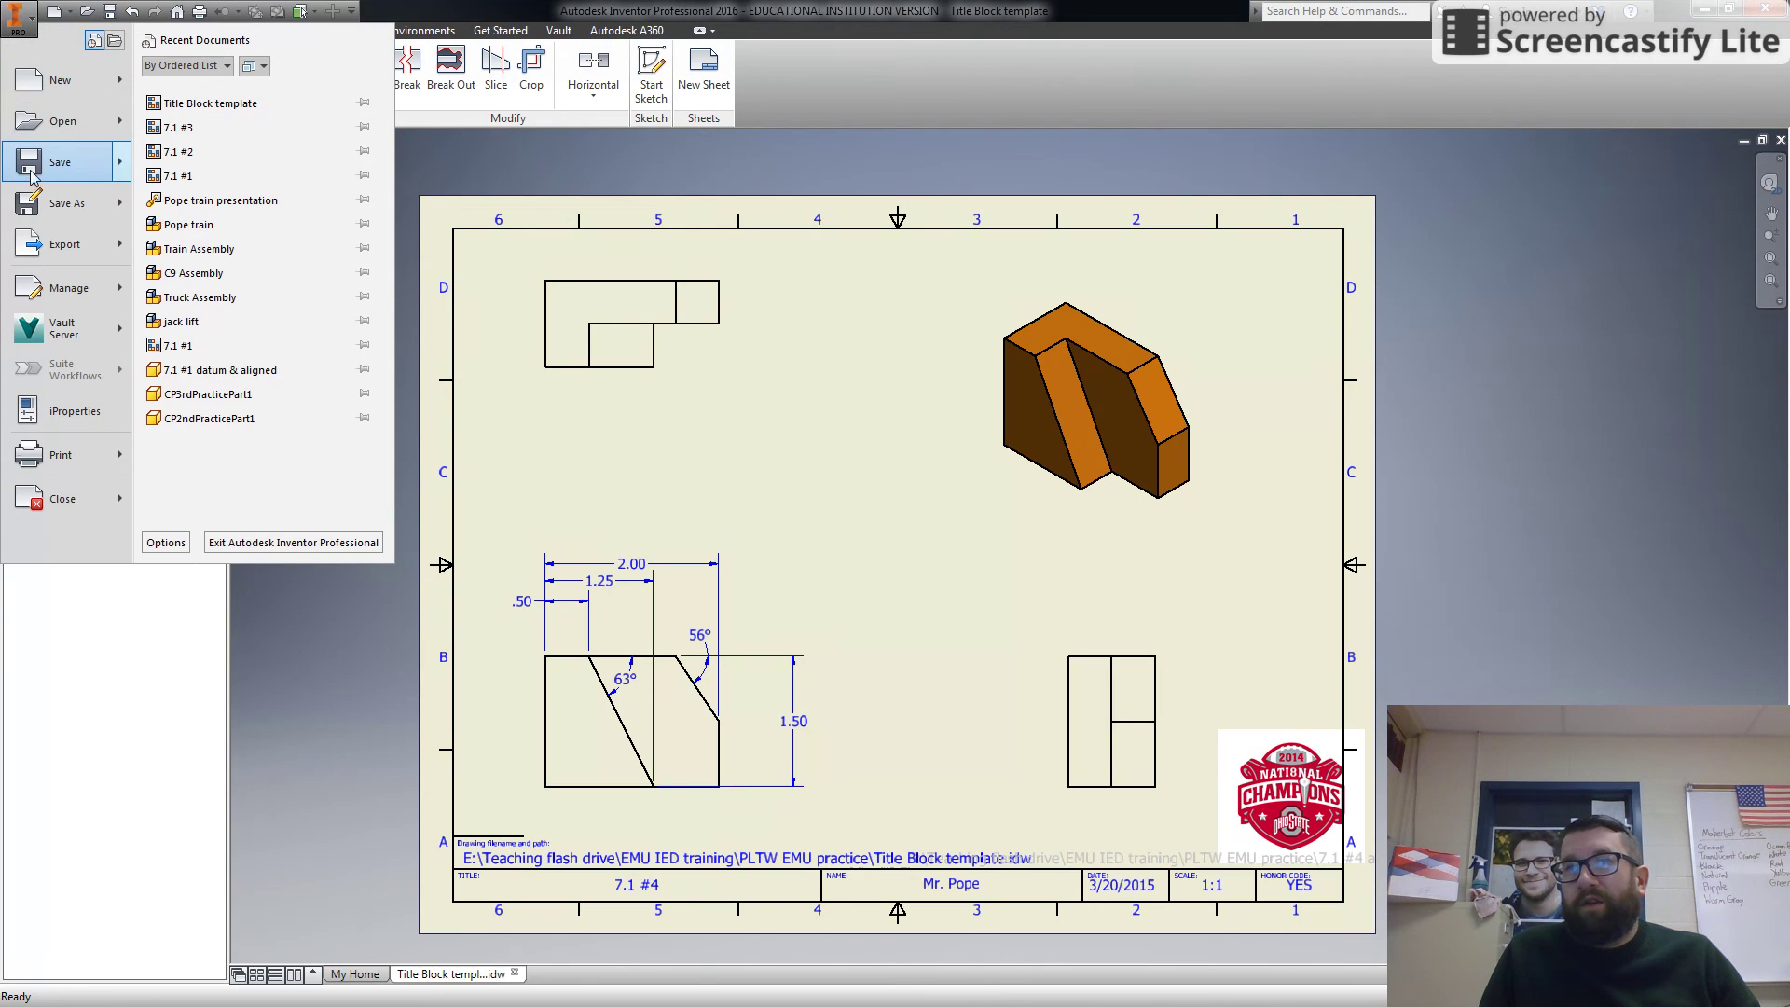
{"action": "mouse_move", "coordinate": [121, 207]}
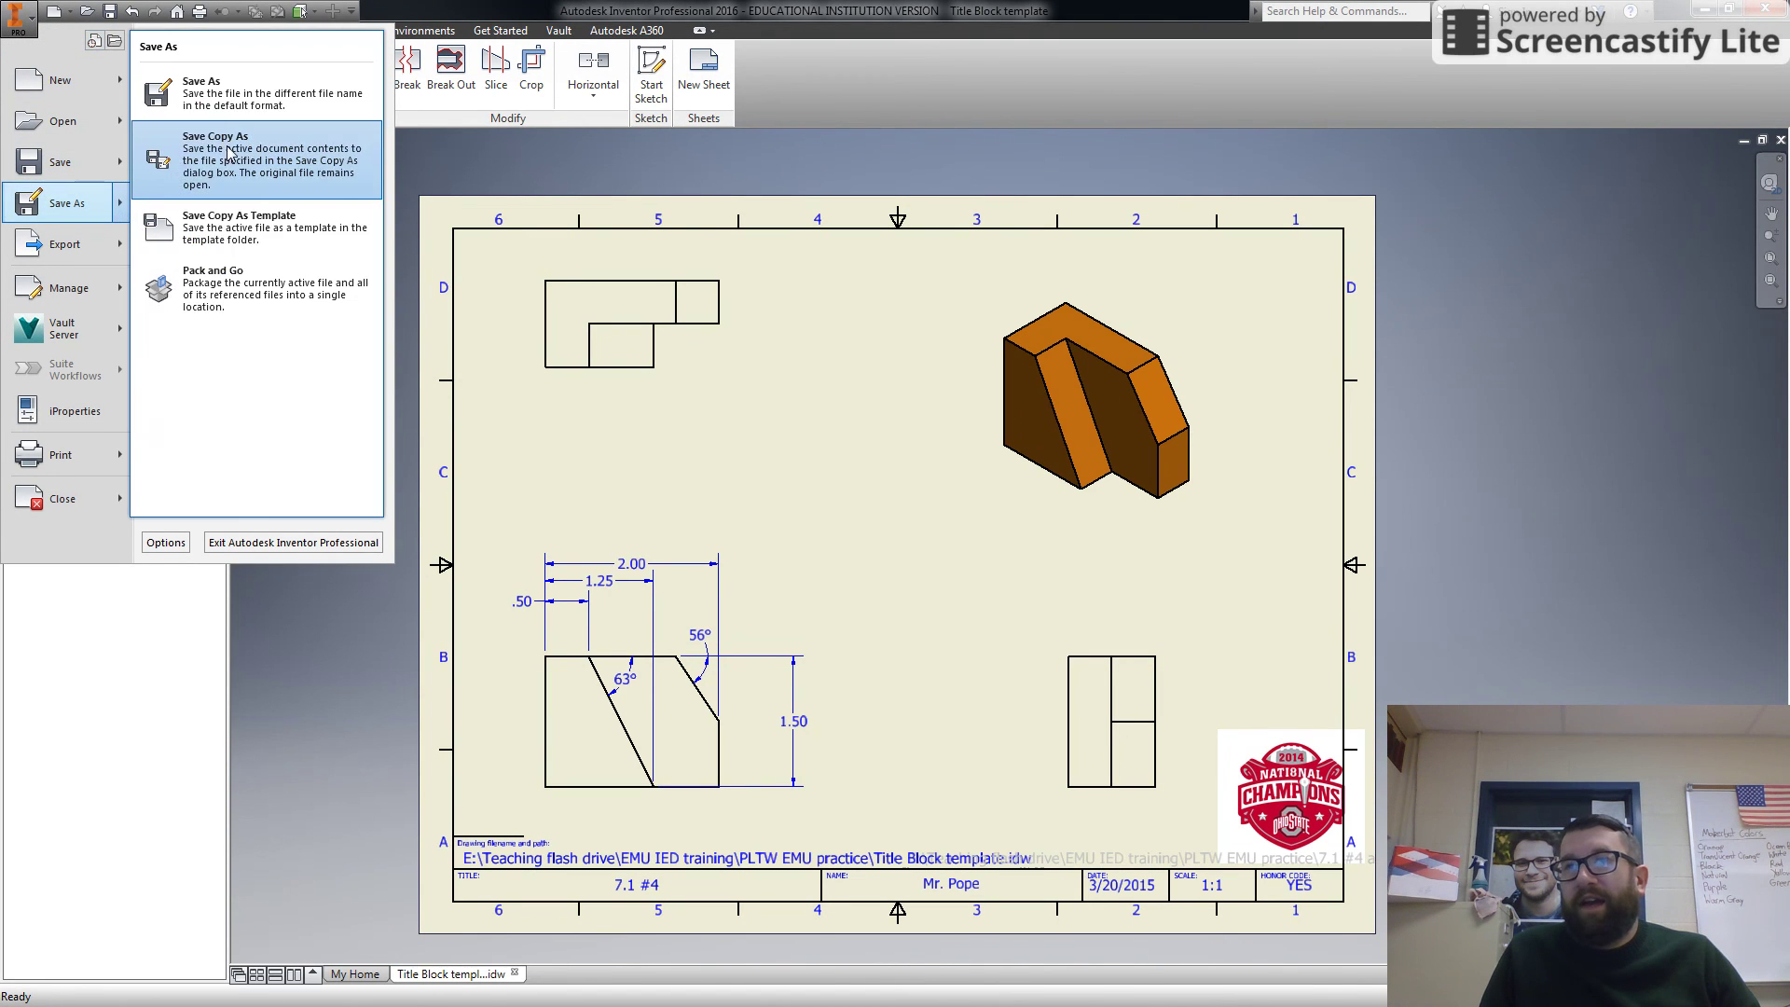
{"action": "left_click", "coordinate": [229, 93]}
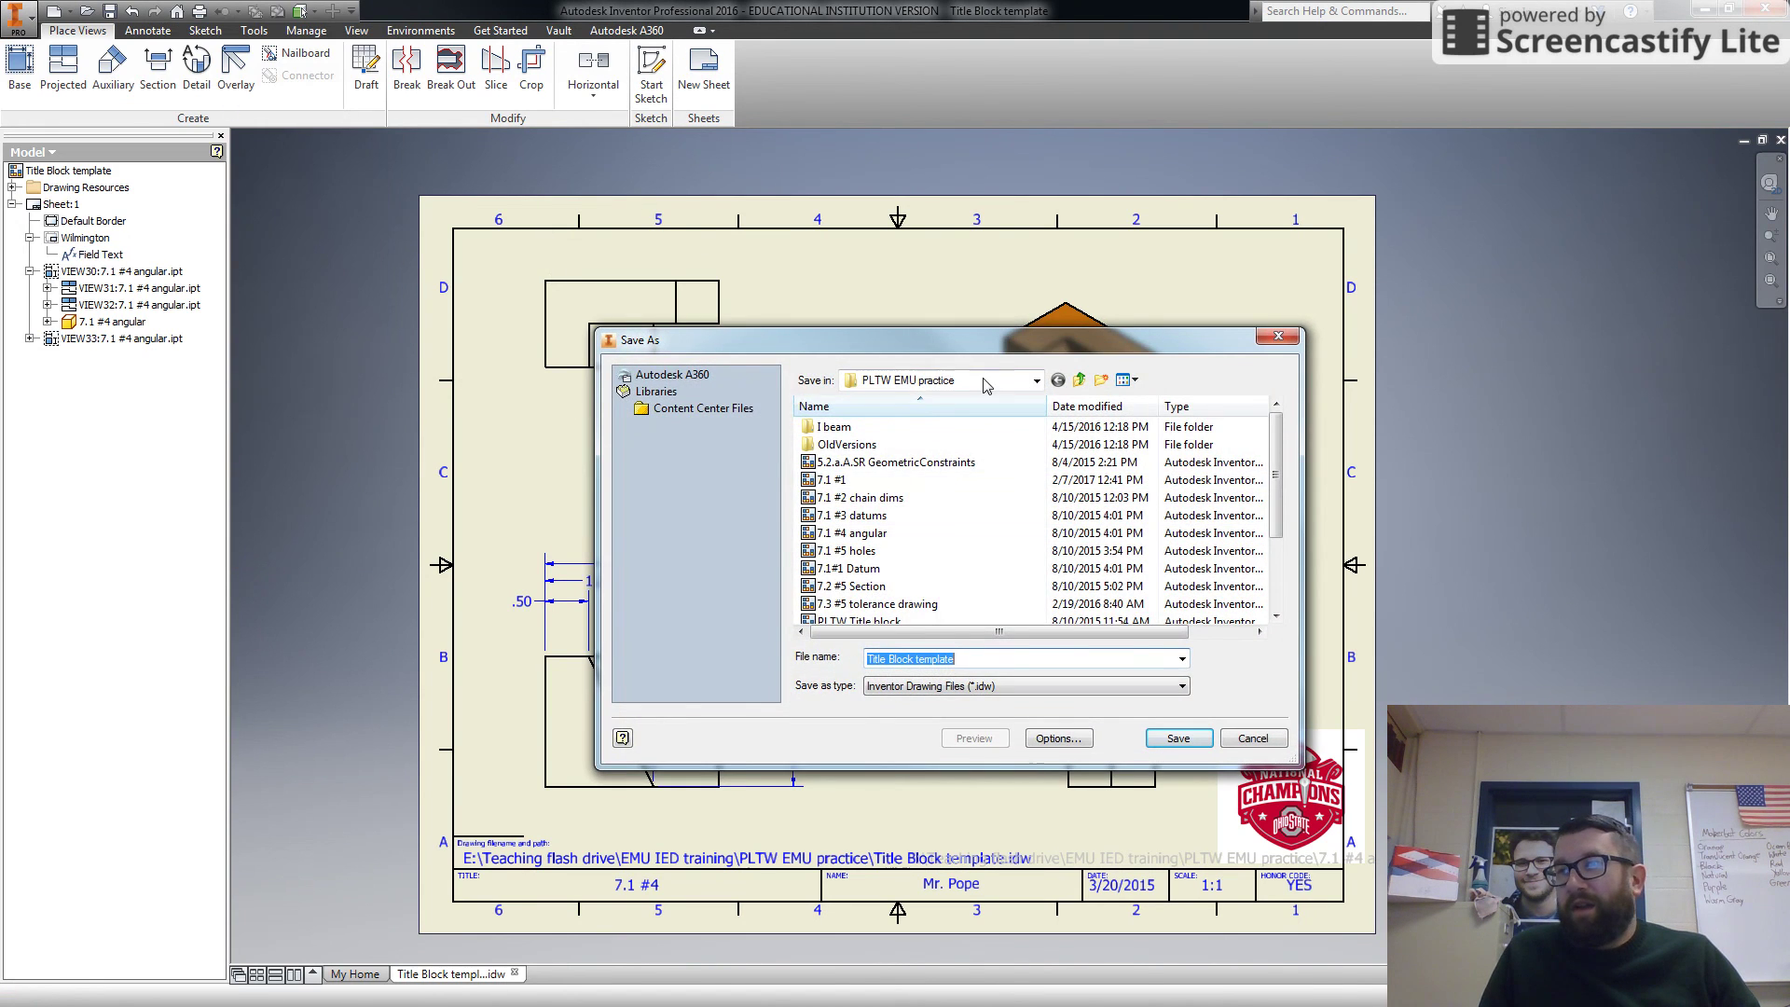
{"action": "left_click", "coordinate": [1036, 380]}
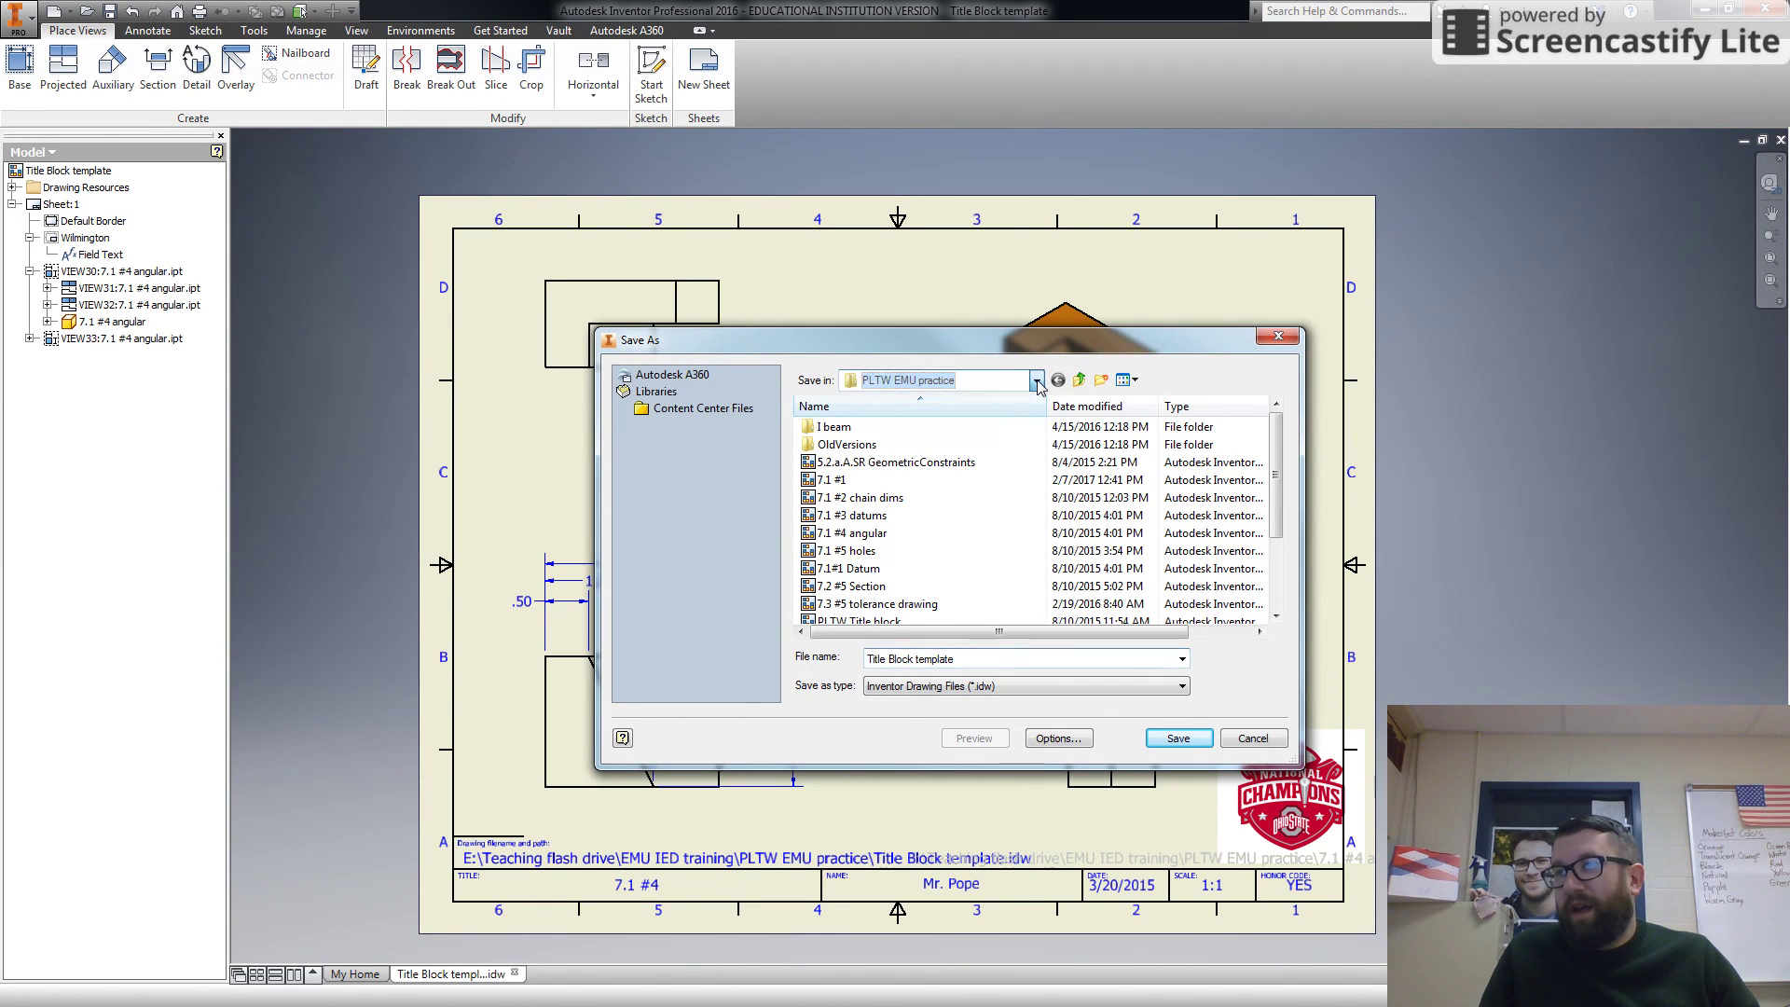
{"action": "left_click", "coordinate": [965, 536]}
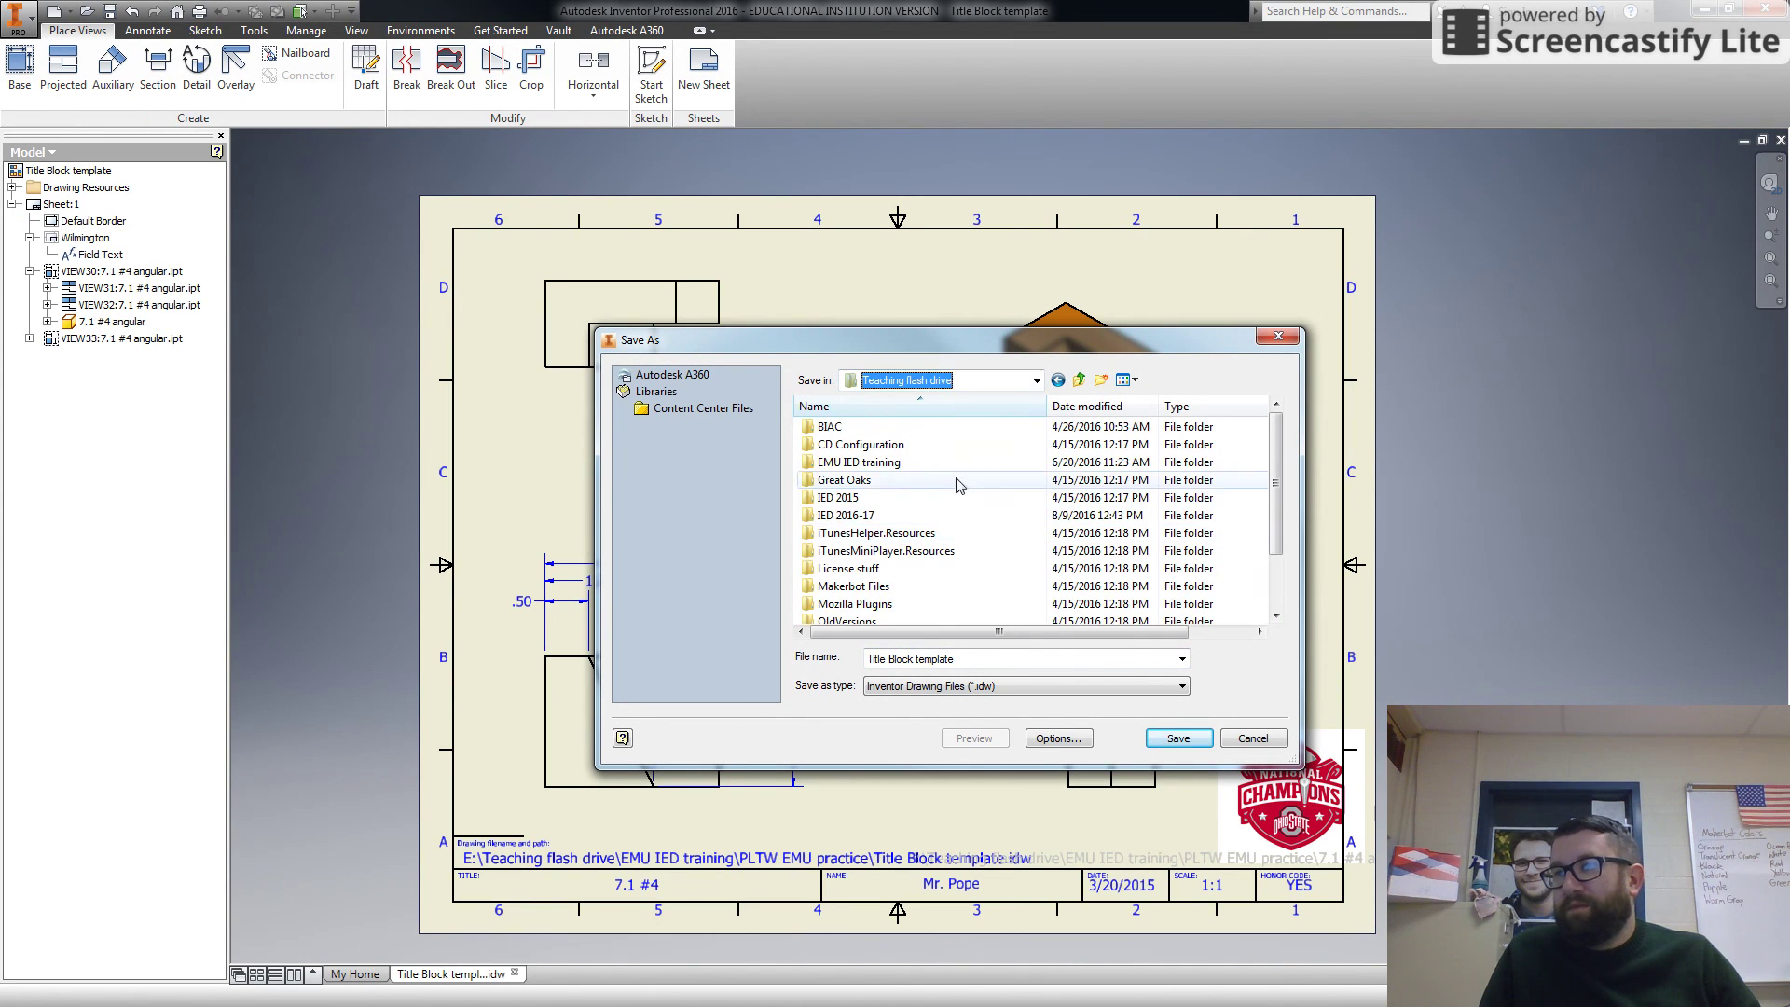
{"action": "double_click", "coordinate": [863, 515]}
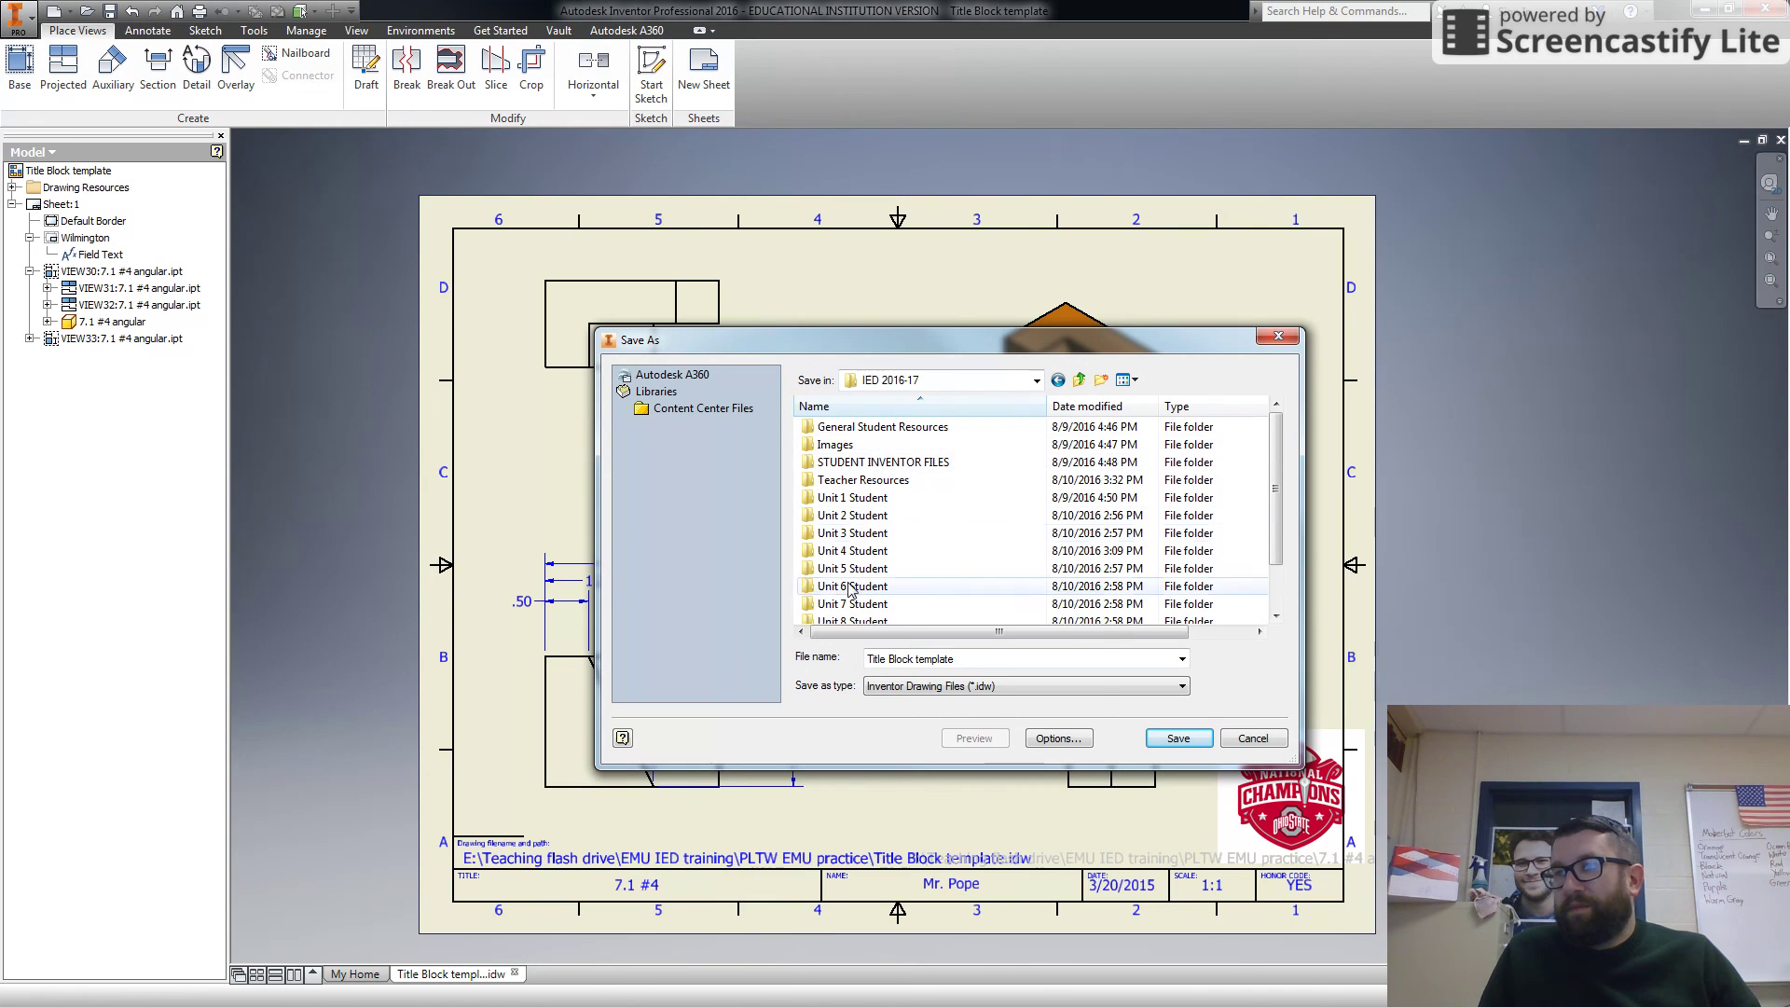
{"action": "double_click", "coordinate": [843, 480]}
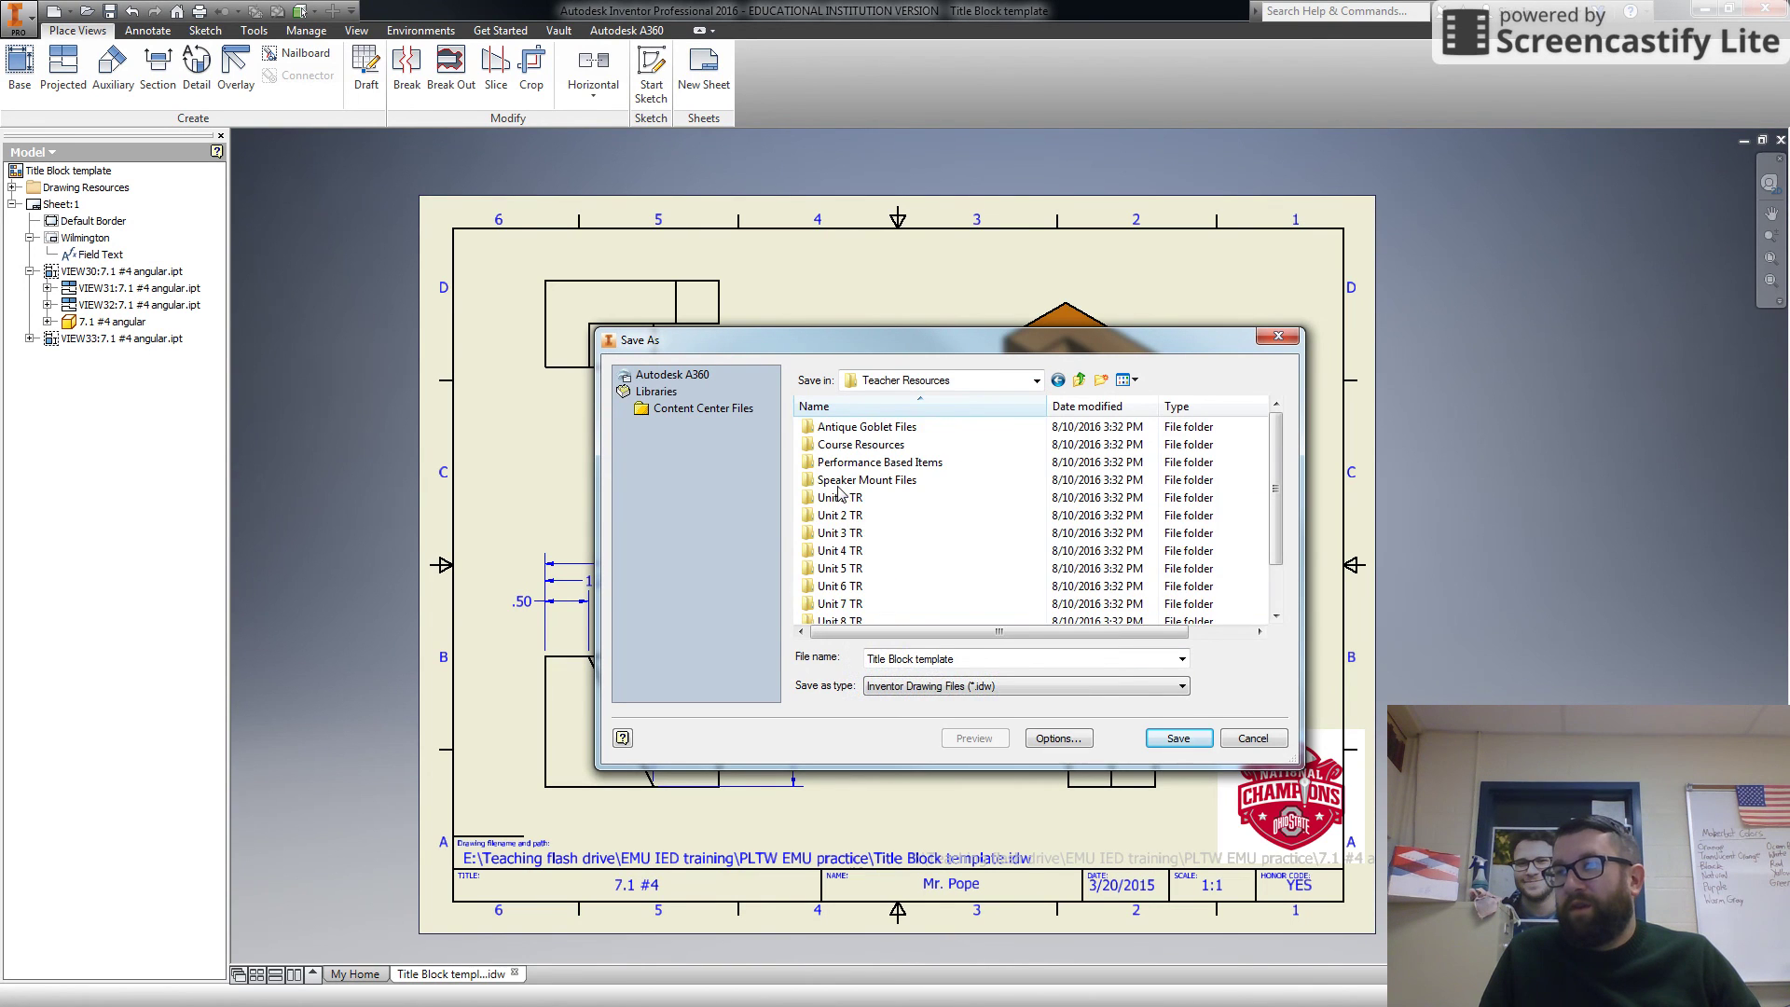
{"action": "double_click", "coordinate": [843, 604]}
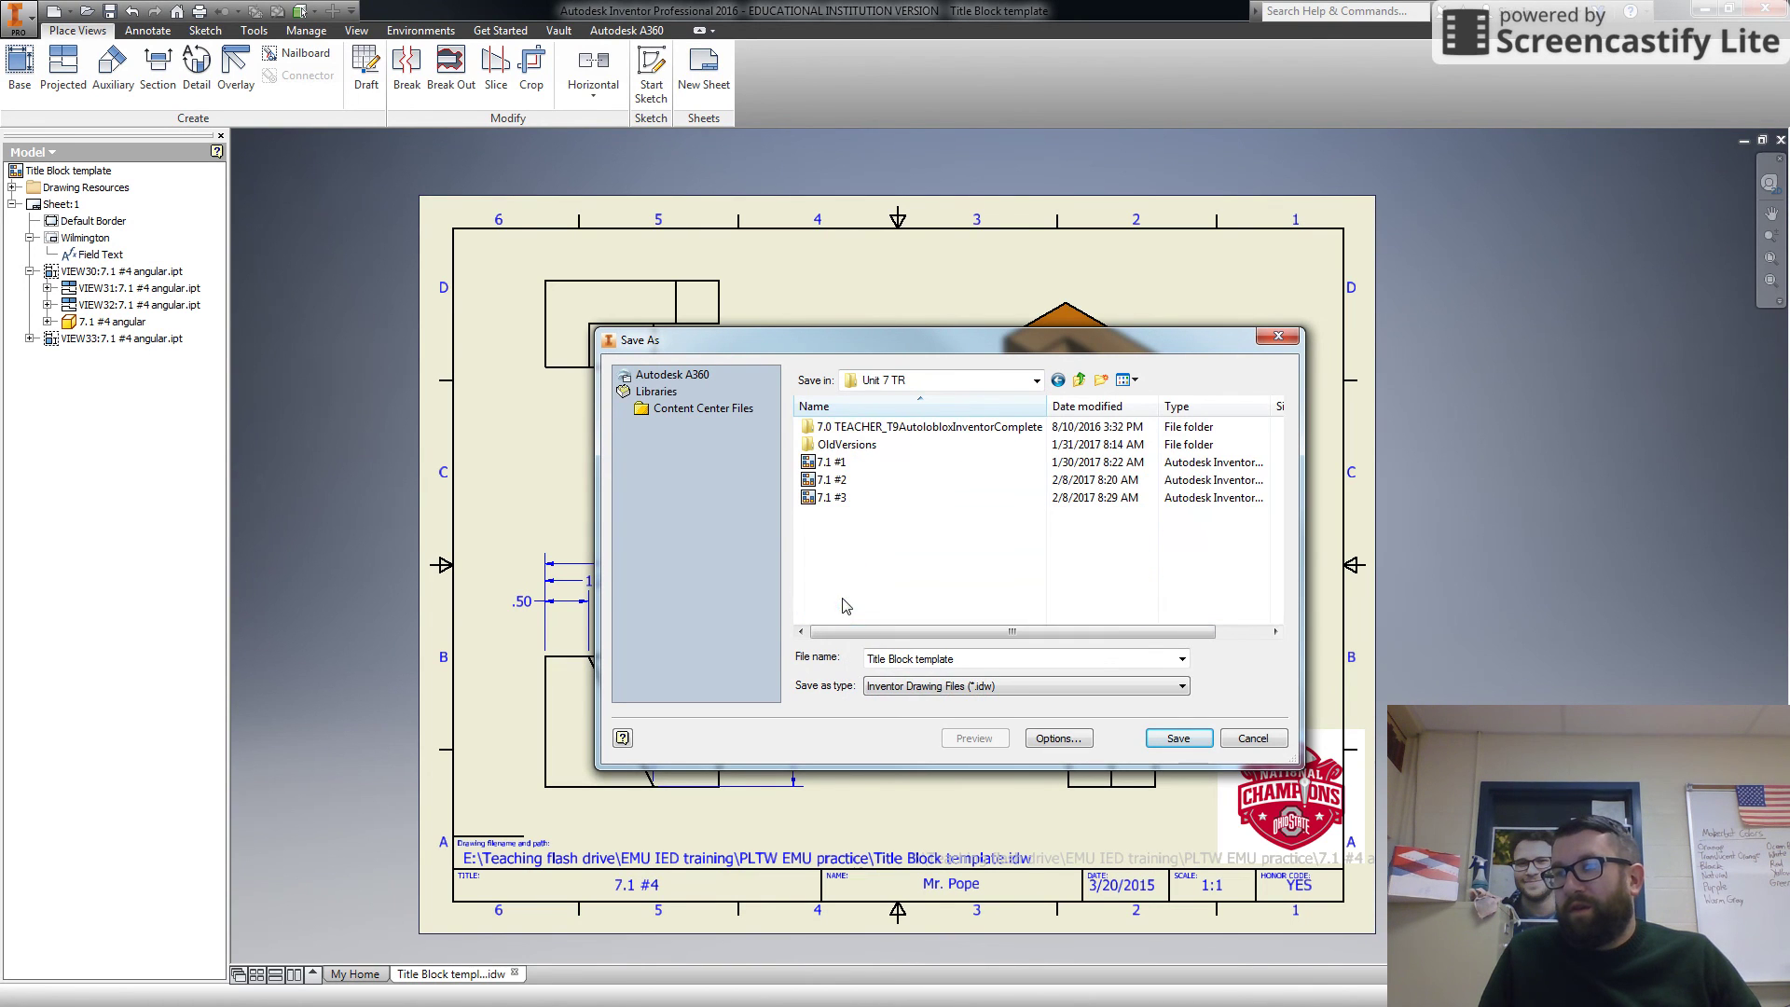
Name the drawing file 7.1 #4 and save it
{"action": "left_click", "coordinate": [975, 656]}
{"action": "type", "text": "7"}
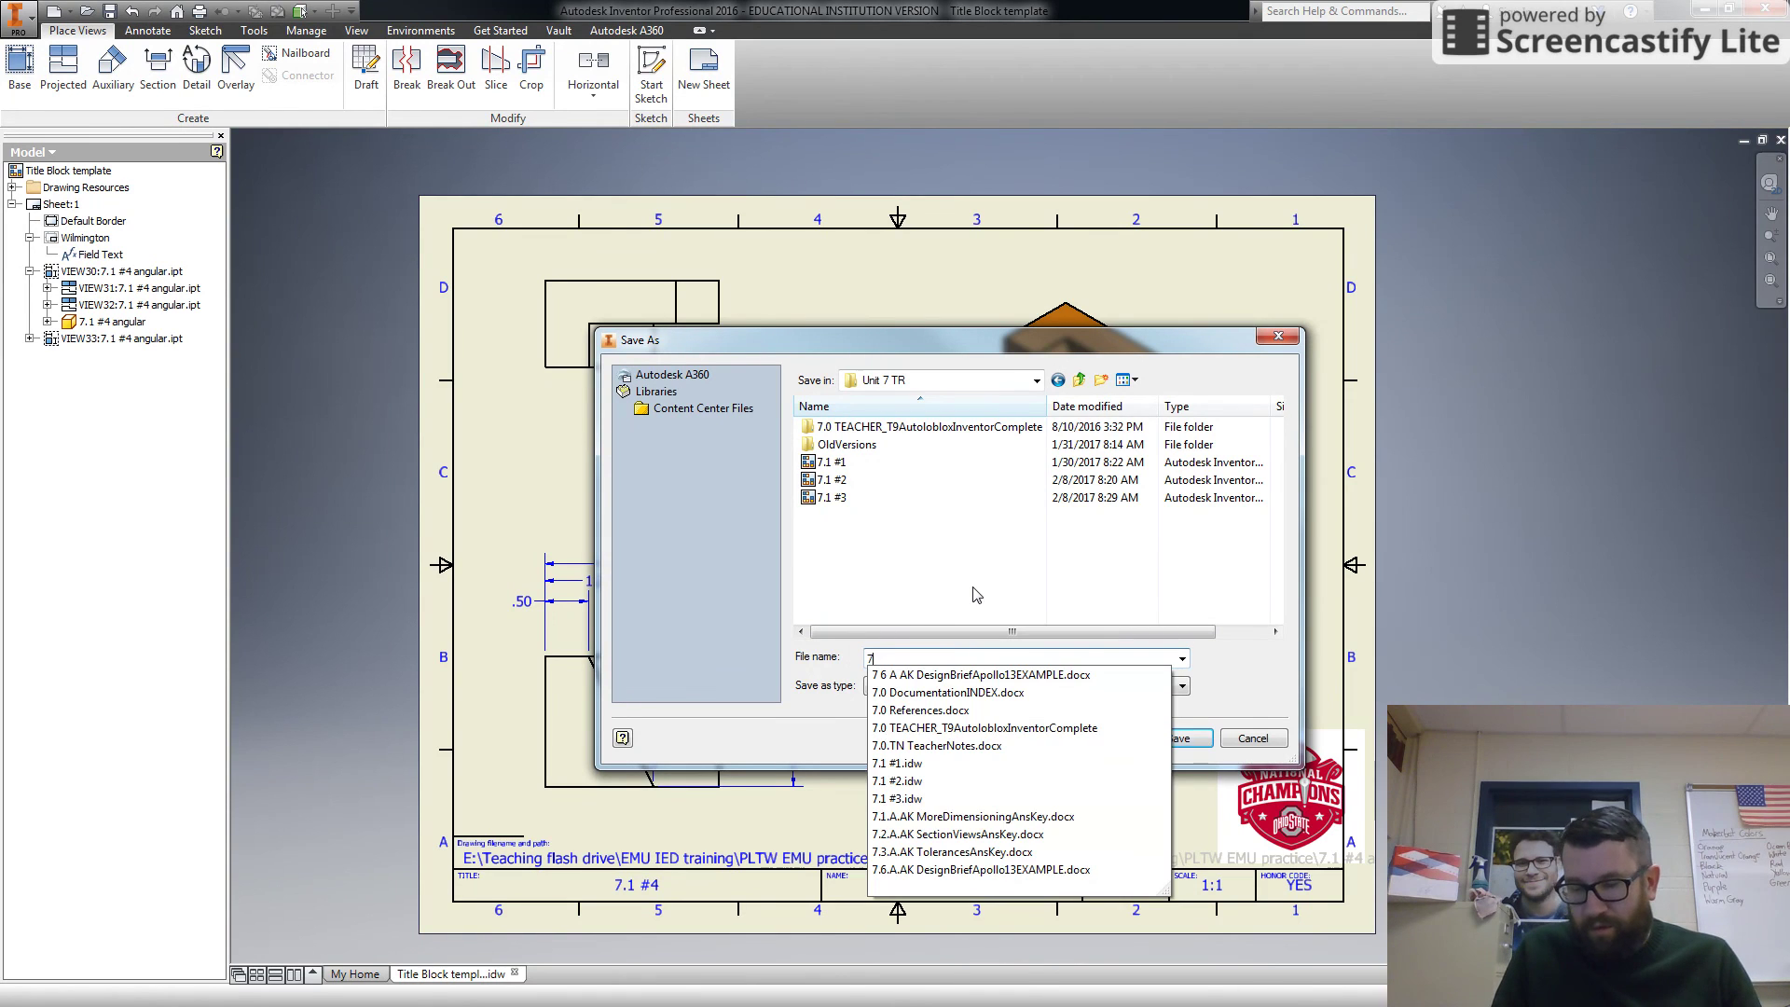
{"action": "type", "text": ".13"}
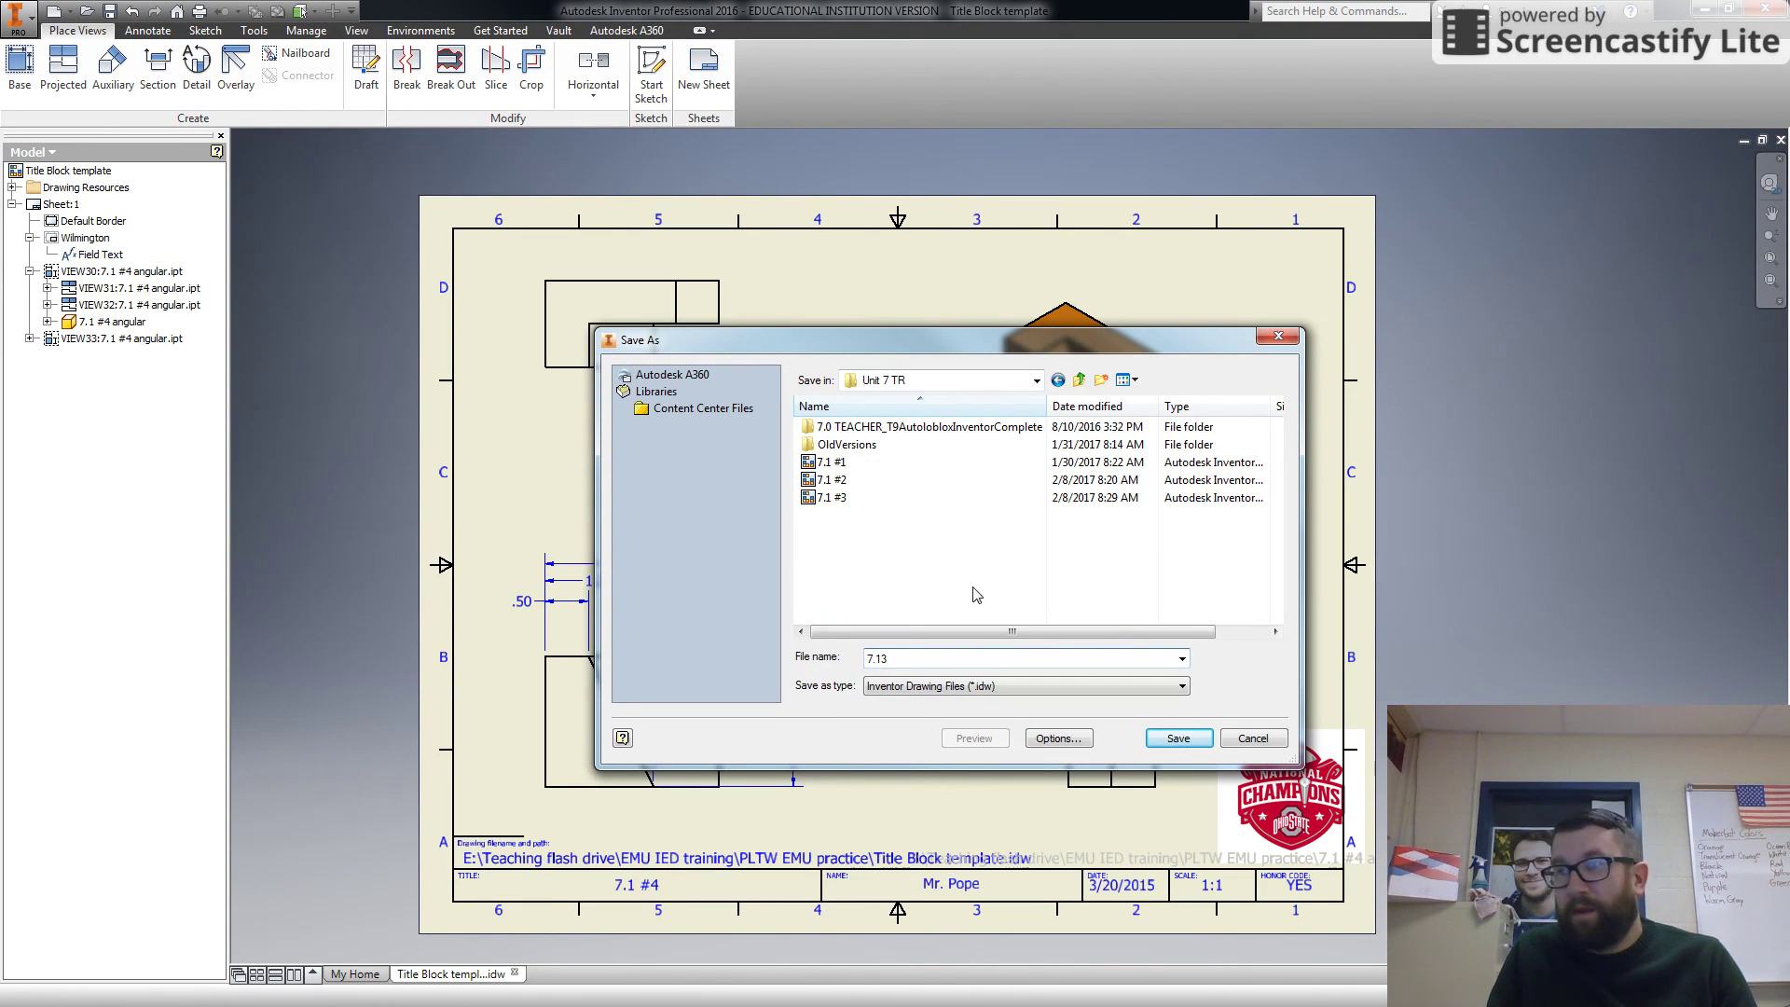
{"action": "key", "text": "BackSpace"}
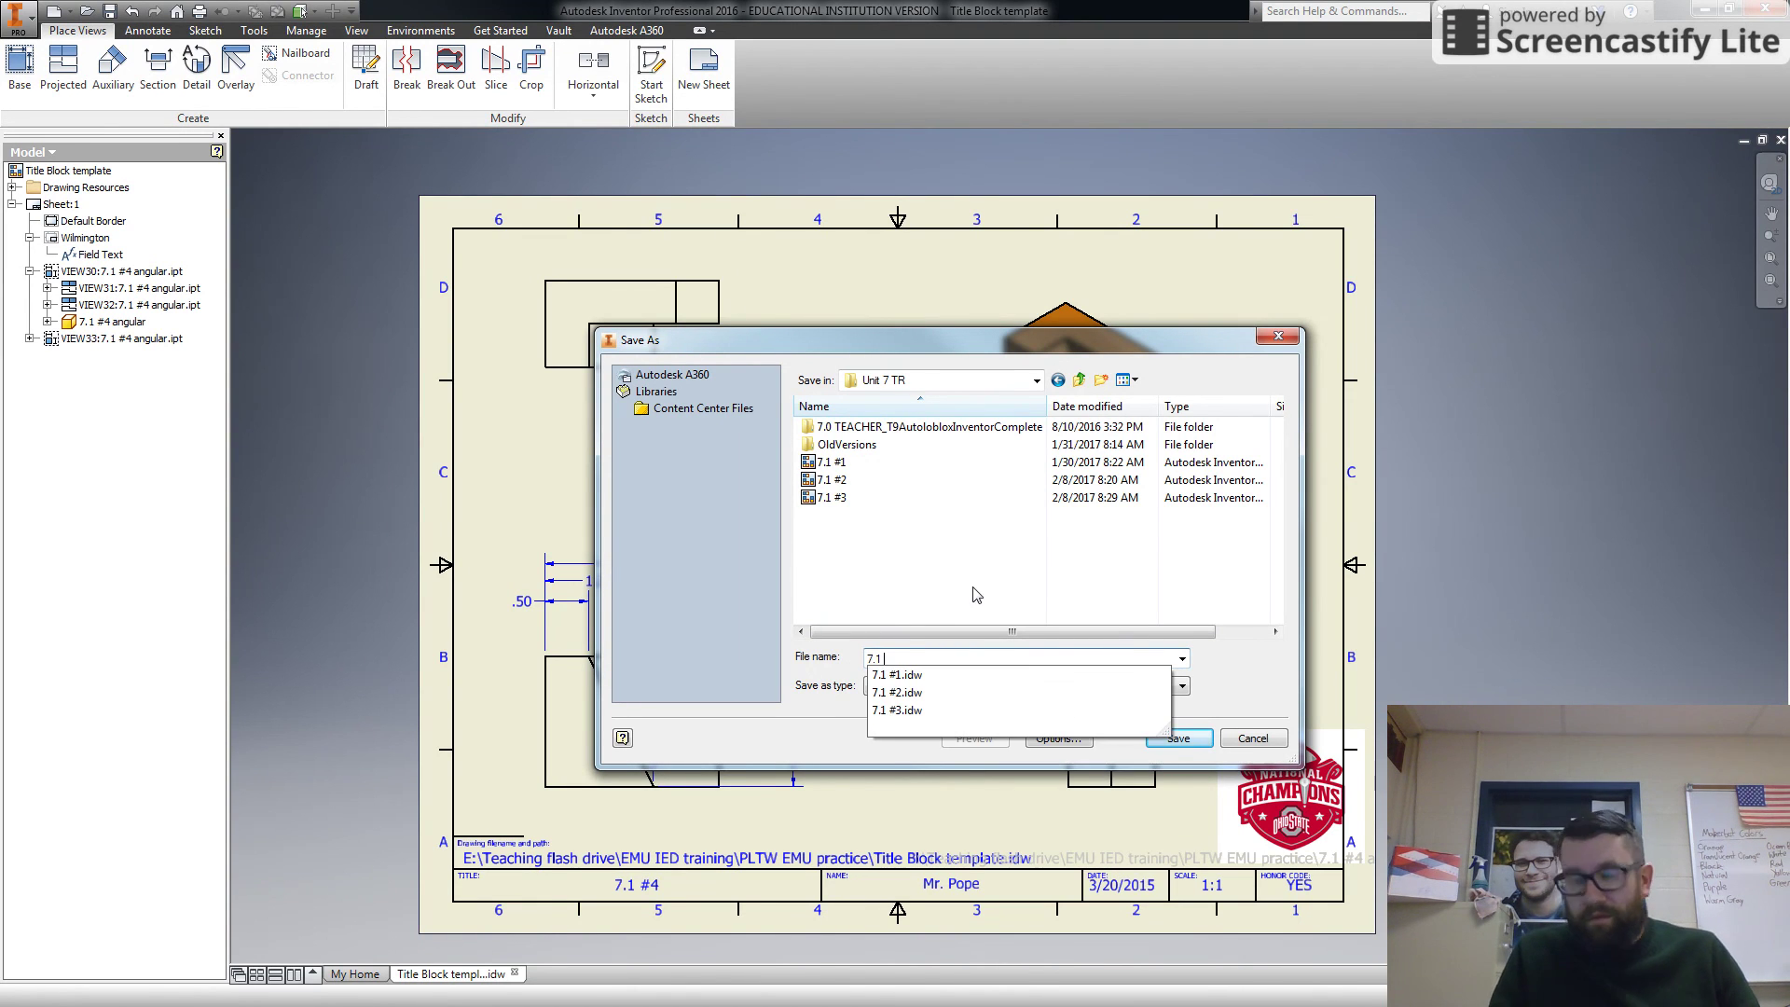
{"action": "type", "text": "#4"}
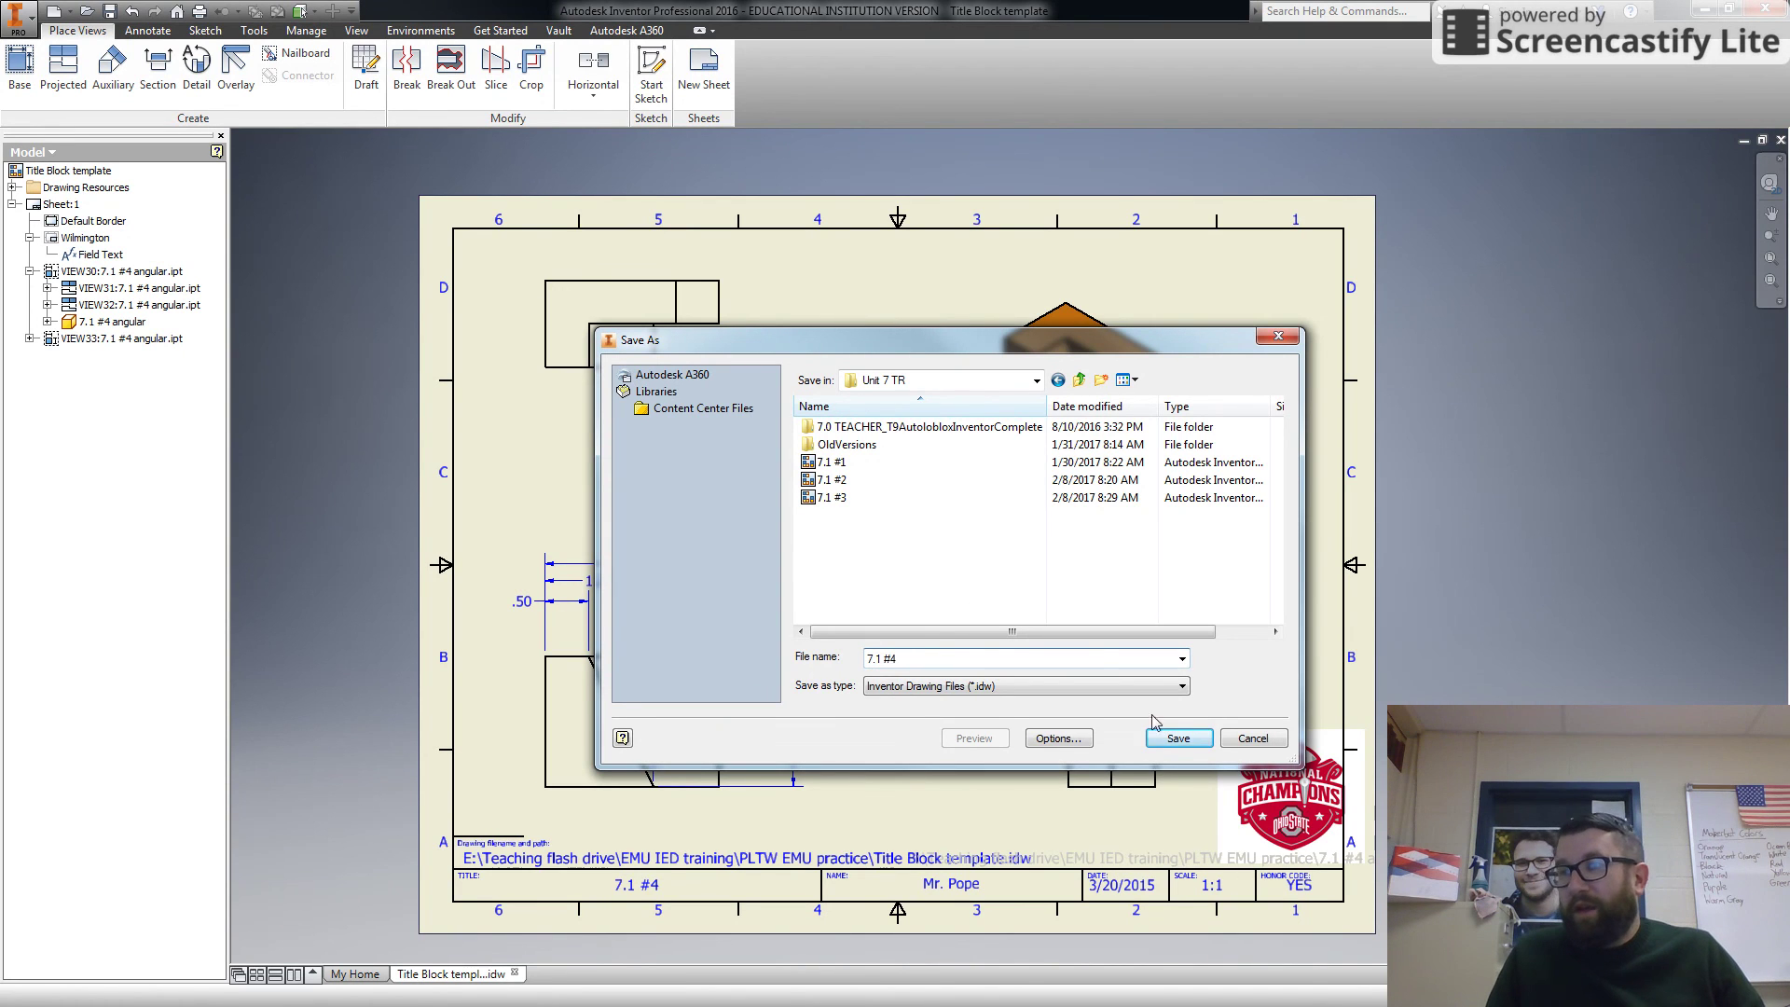
{"action": "left_click", "coordinate": [1176, 739]}
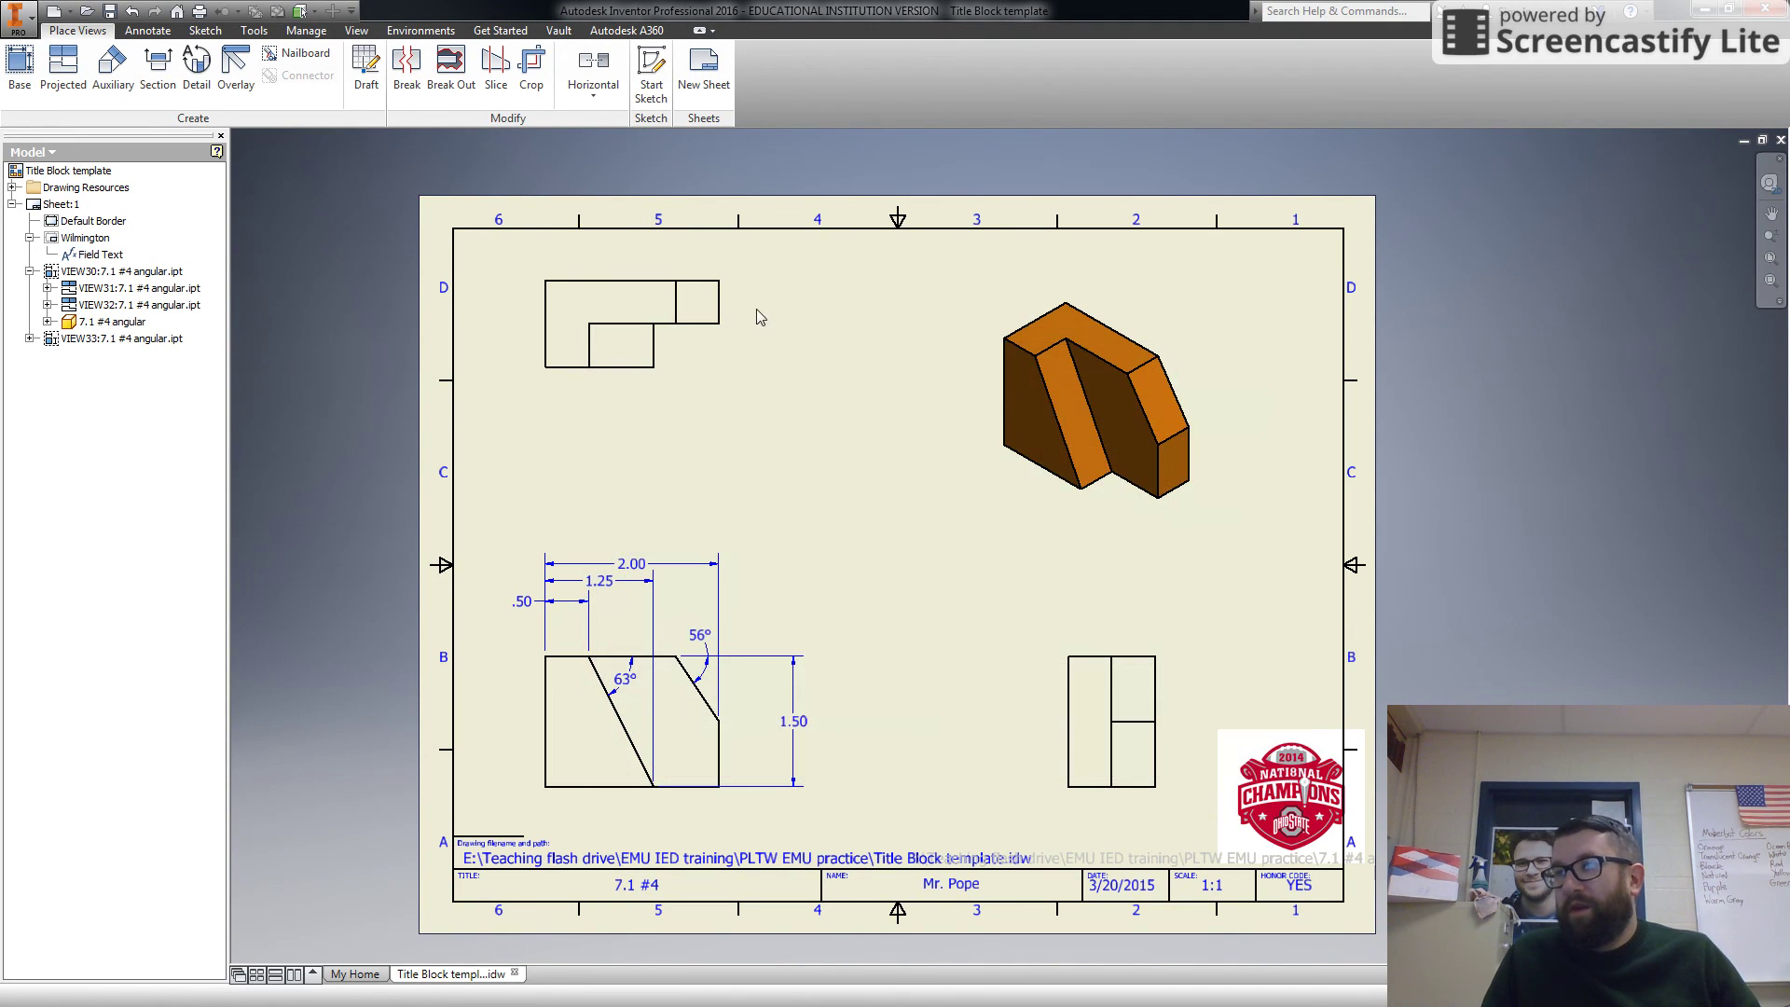